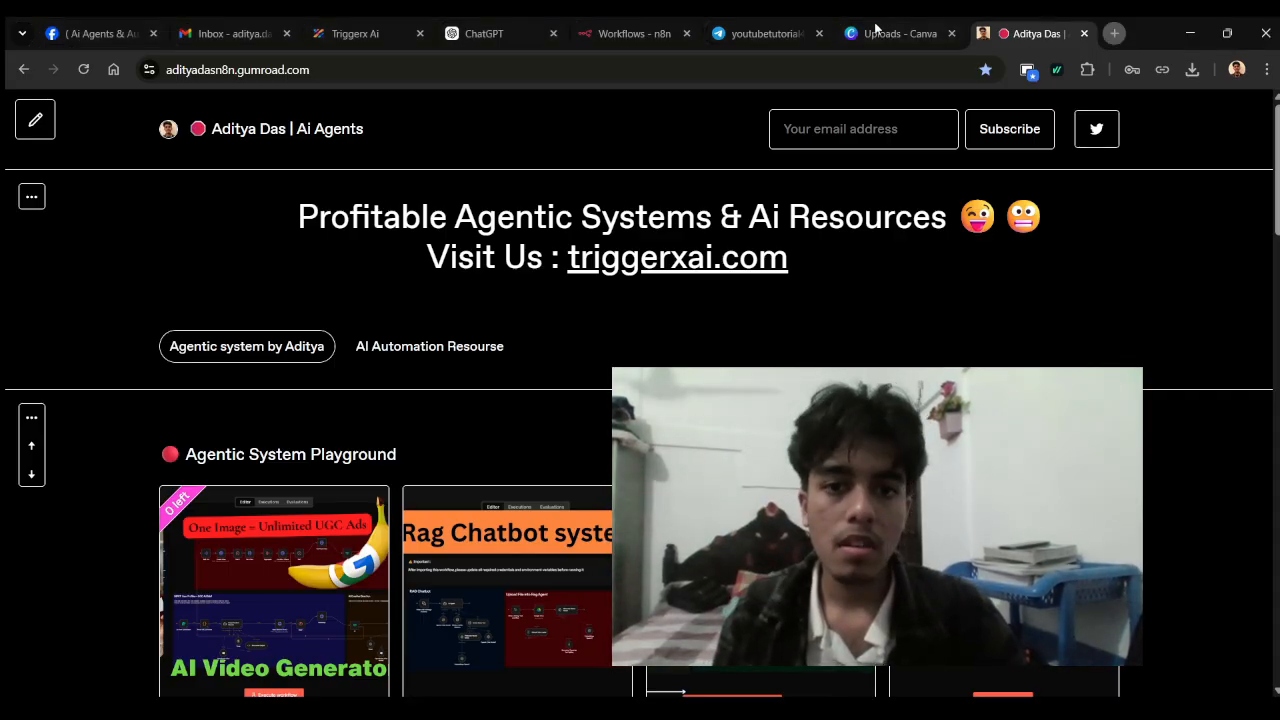
Switch to the n8n workflows overview and open Workflow 2.
{"action": "left_click", "coordinate": [763, 22]}
{"action": "left_click", "coordinate": [647, 18]}
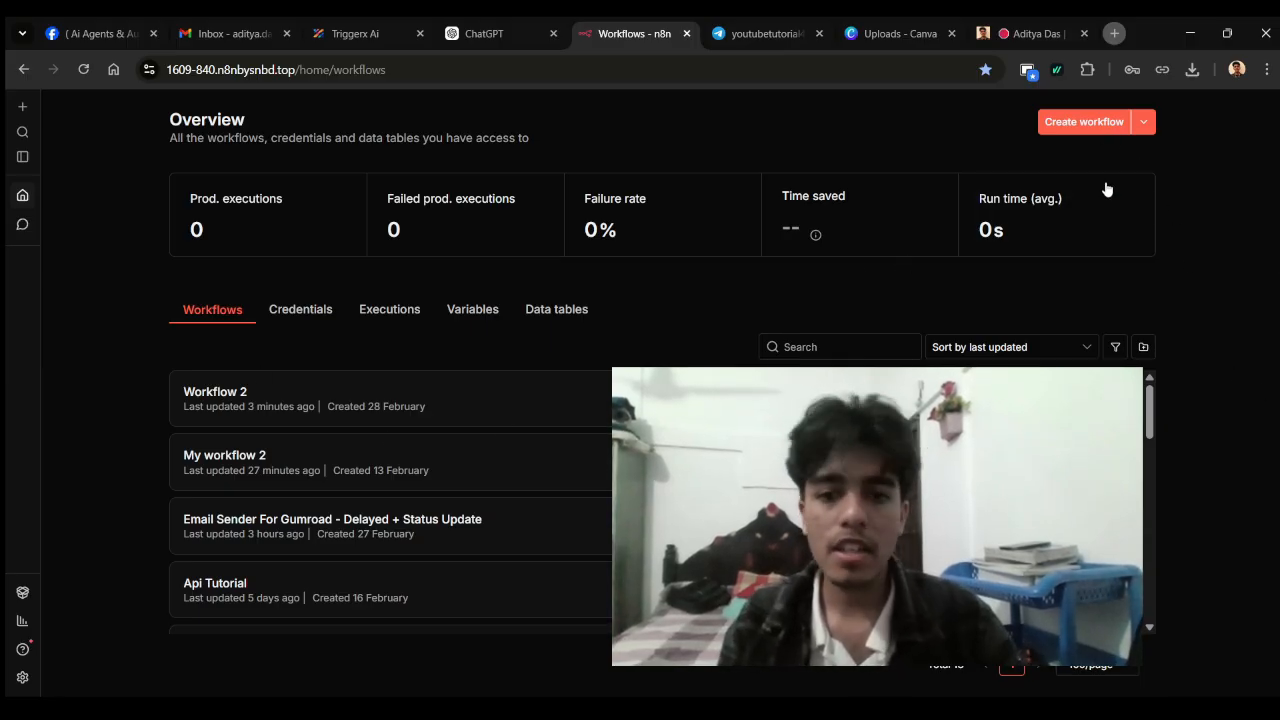
{"action": "left_click", "coordinate": [207, 400]}
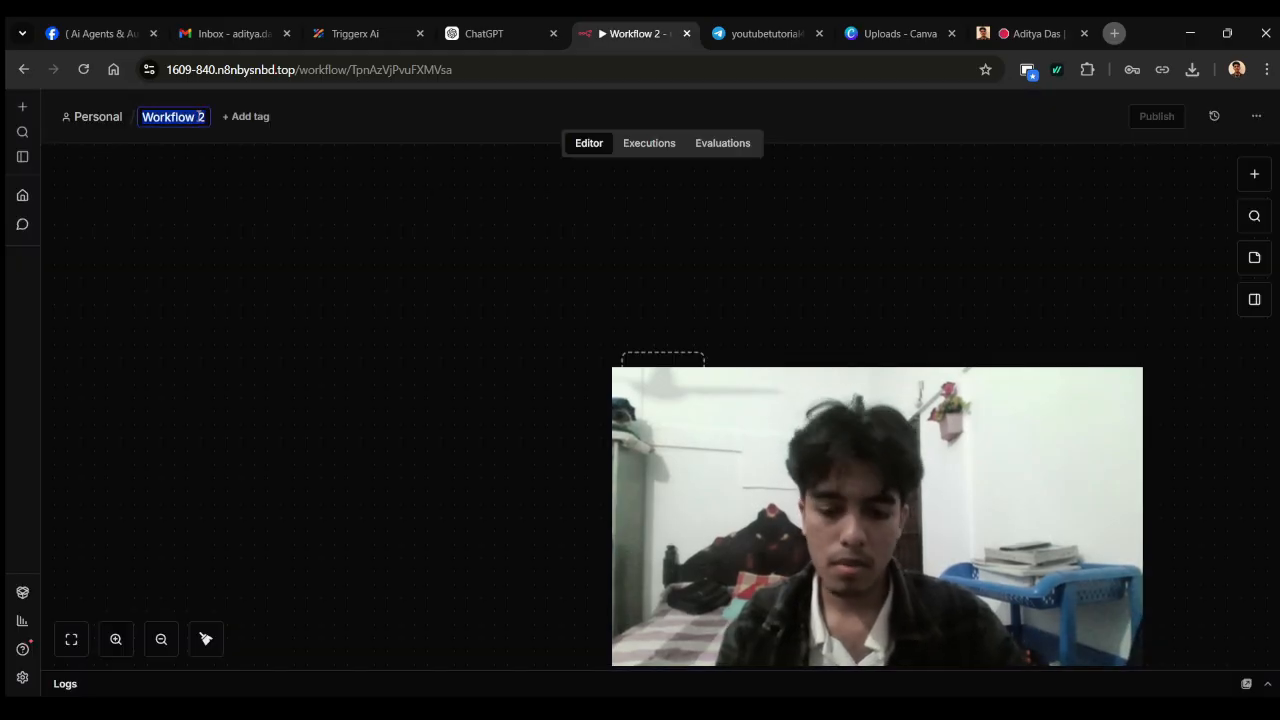
Rename the workflow as Tele Bot English.
{"action": "key", "text": "BackSpace"}
{"action": "type", "text": "T"}
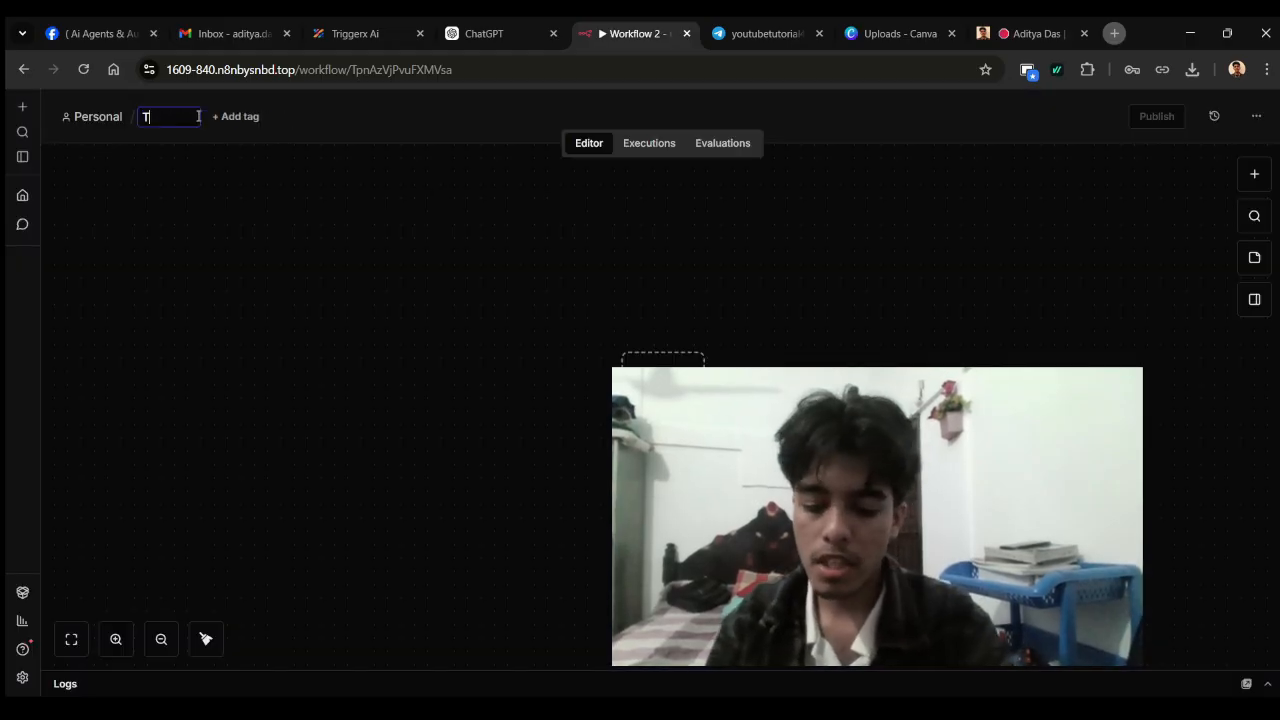
{"action": "type", "text": "ele Bot"}
{"action": "left_click", "coordinate": [220, 214]}
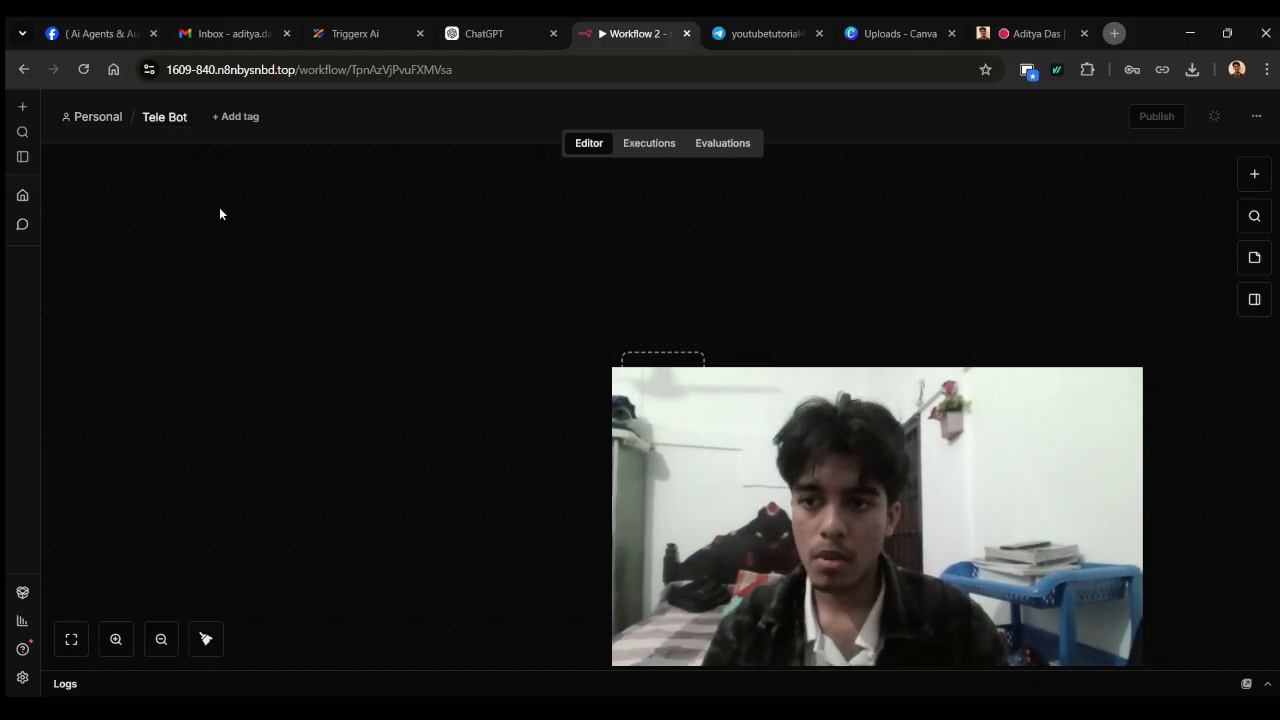
{"action": "left_click", "coordinate": [188, 117]}
{"action": "type", "text": "Eng"}
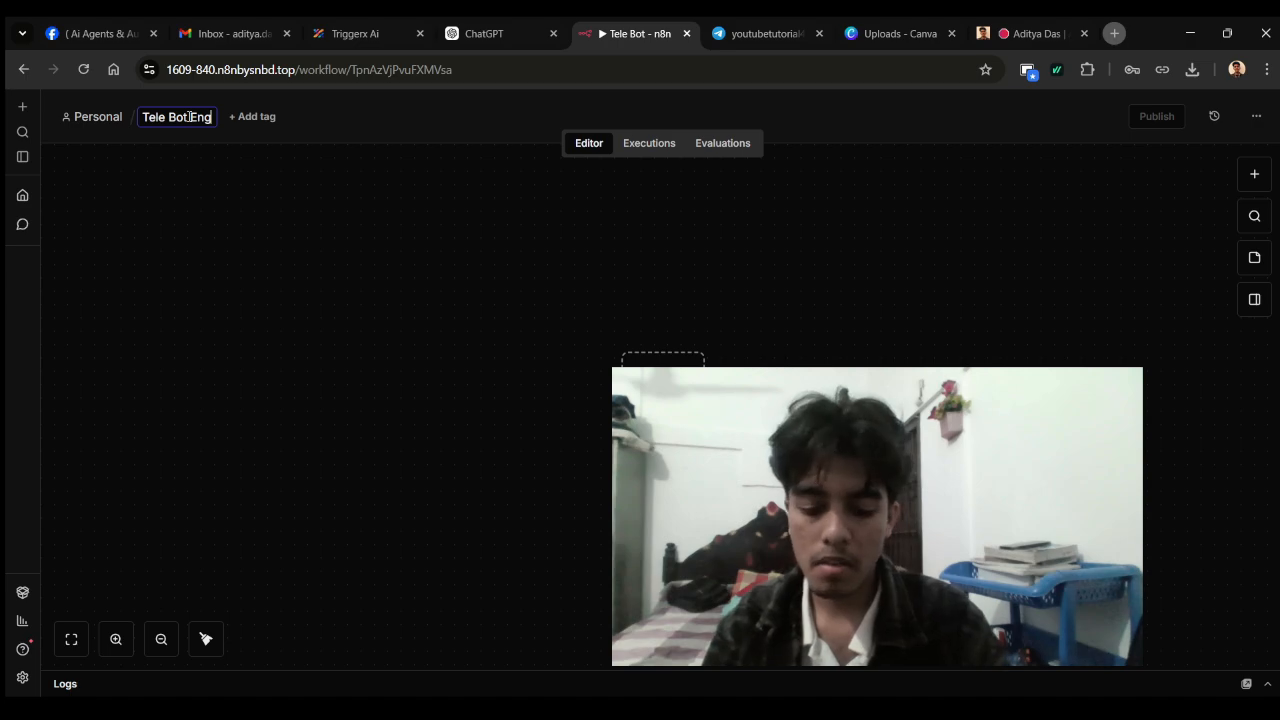
{"action": "type", "text": "lish"}
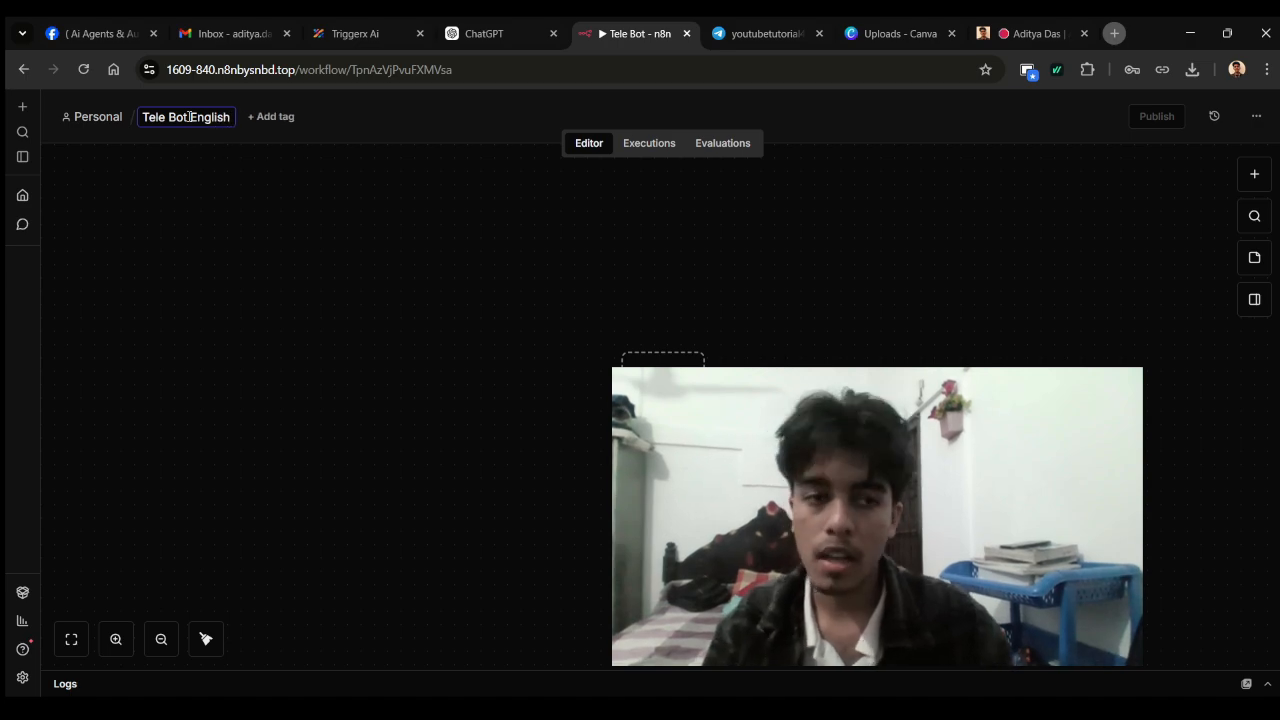
{"action": "key", "text": "Return"}
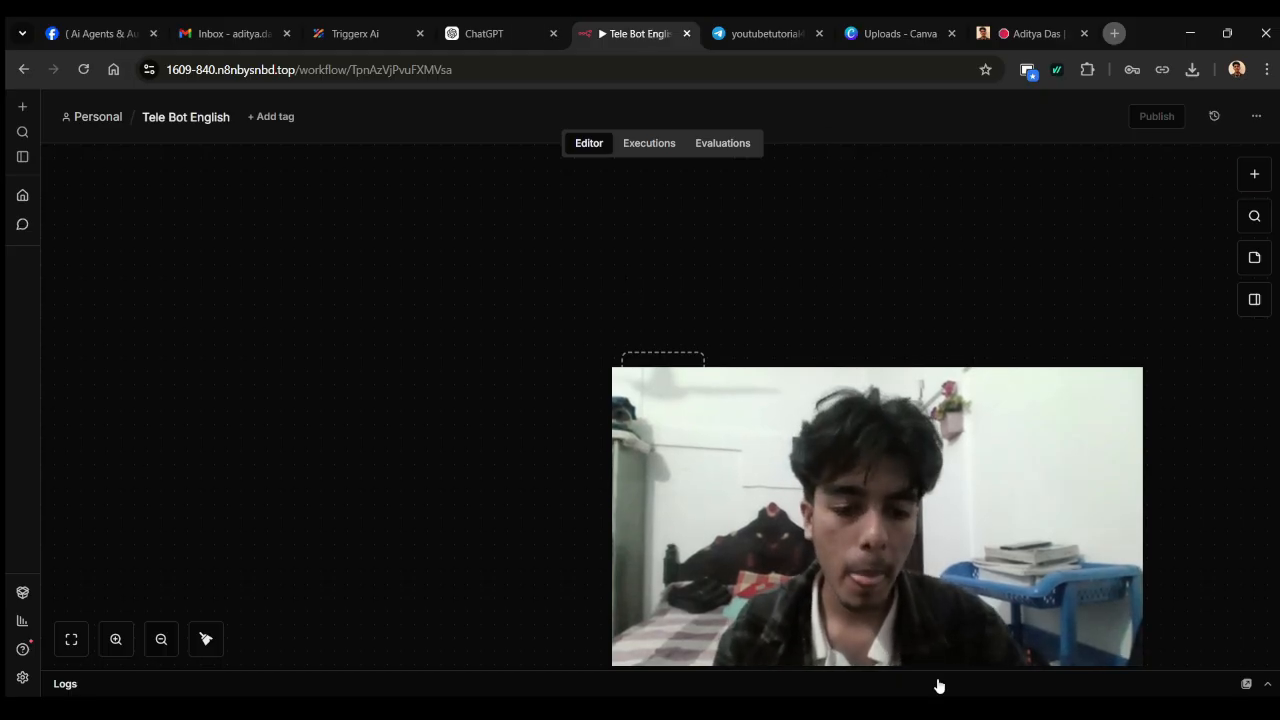
{"action": "key", "text": "alt+Tab"}
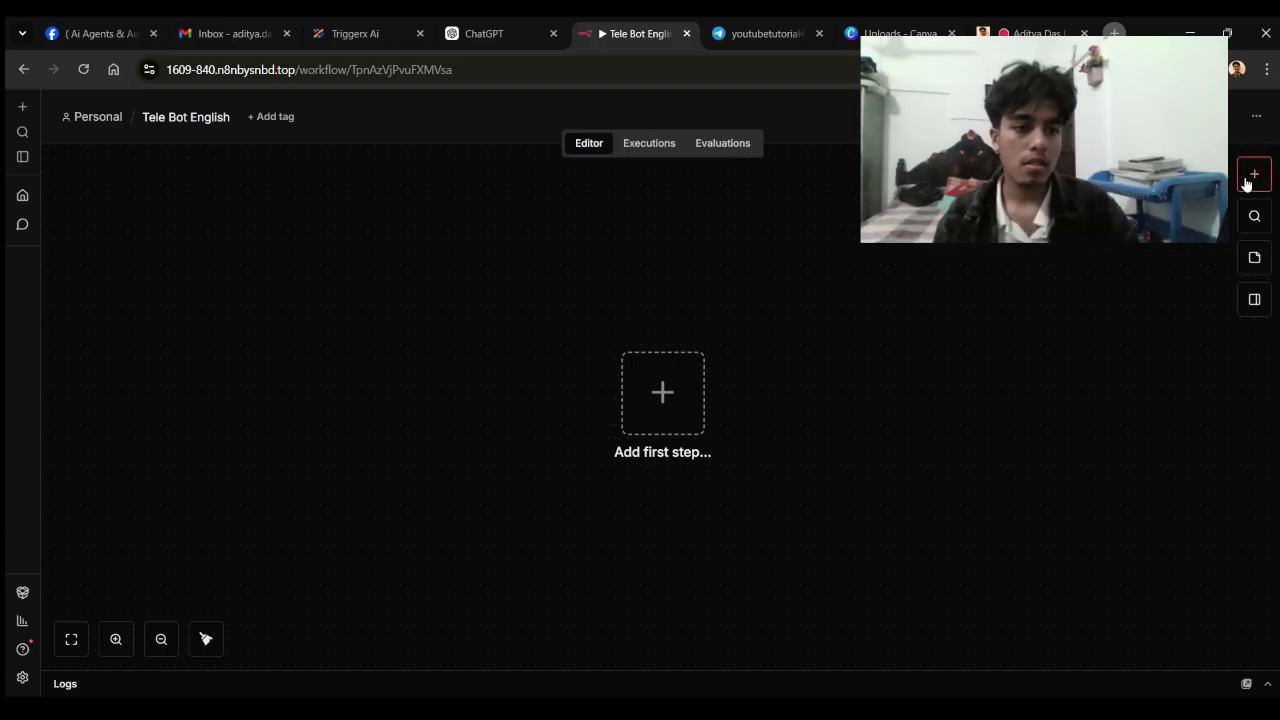
Add a Telegram trigger node that fires on message as the workflow's first step.
{"action": "left_click", "coordinate": [1255, 177]}
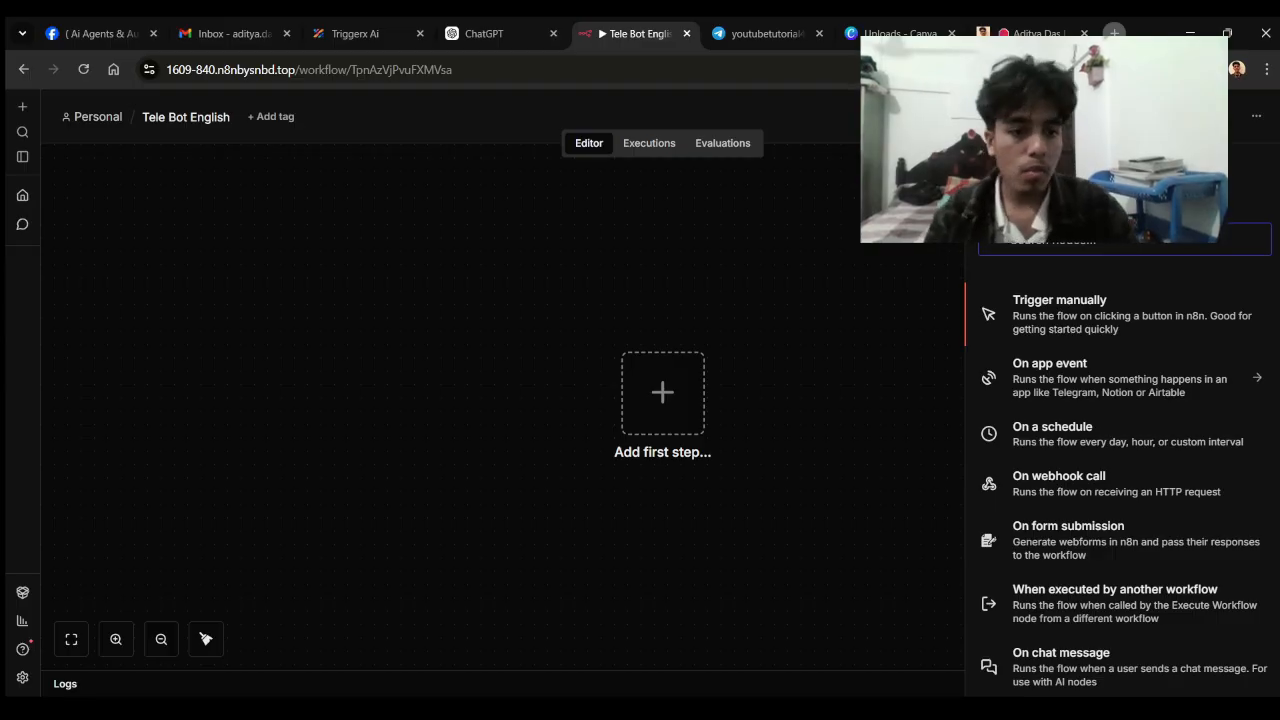
{"action": "type", "text": "te"}
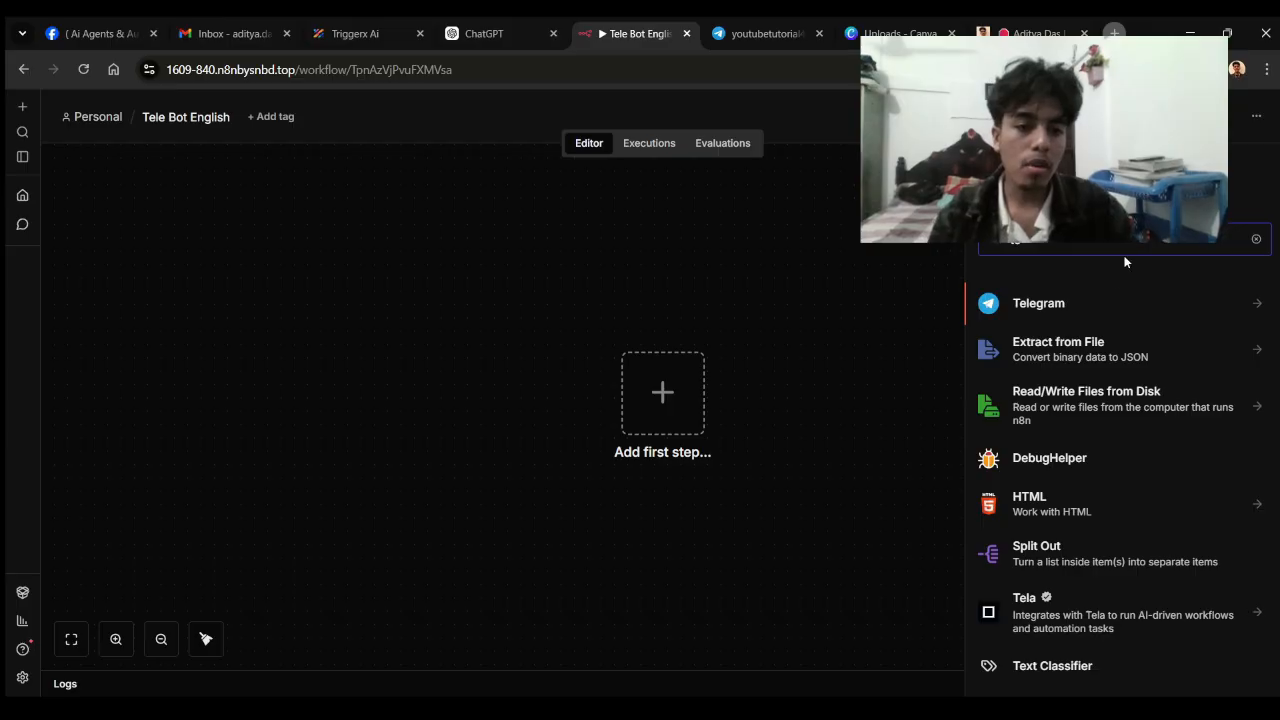
{"action": "left_click", "coordinate": [1114, 300]}
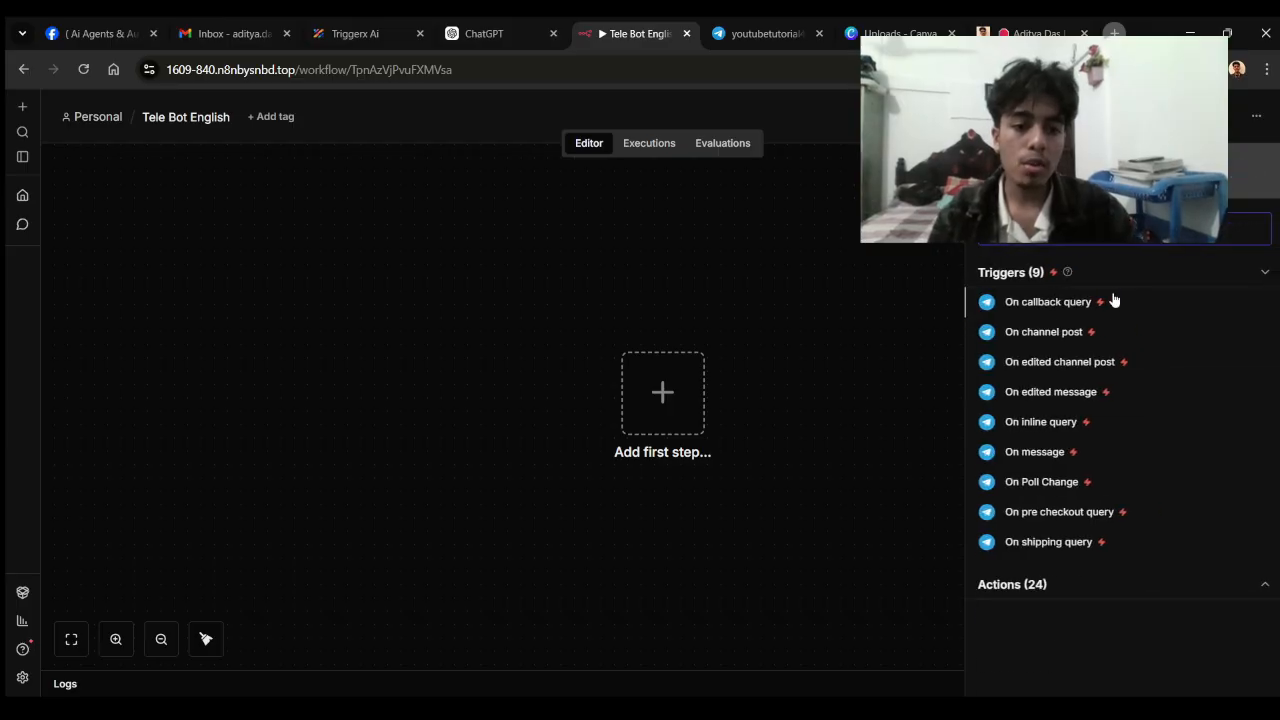
{"action": "left_click", "coordinate": [1035, 452]}
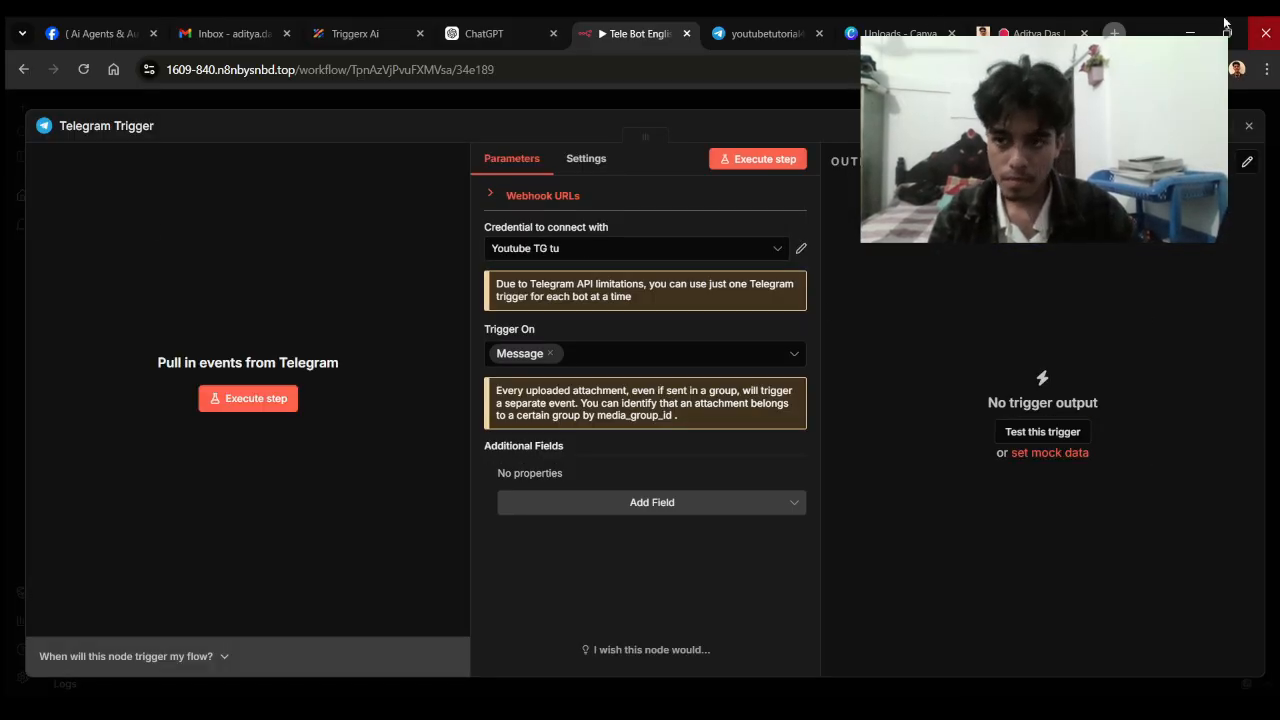
Set the Telegram Trigger's credential to Telegram account and move the node toward the upper left of the canvas.
{"action": "left_click", "coordinate": [716, 252]}
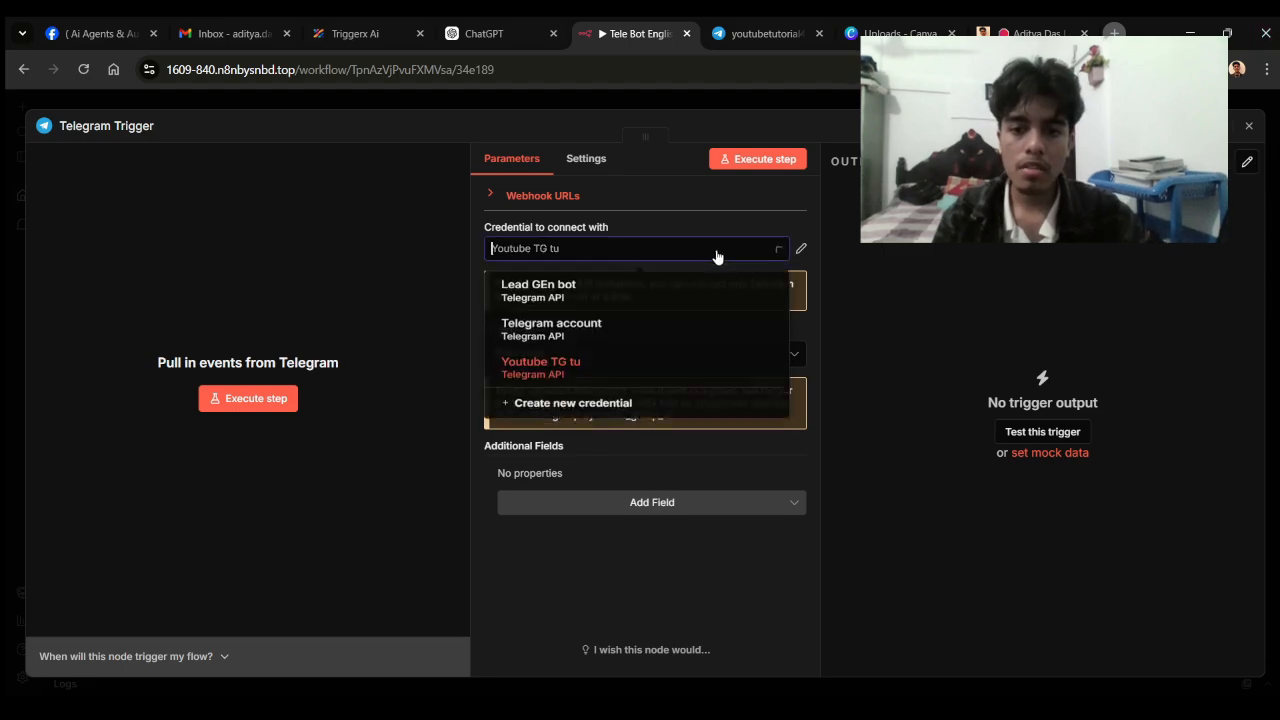
{"action": "left_click", "coordinate": [664, 340]}
{"action": "left_click", "coordinate": [5, 205]}
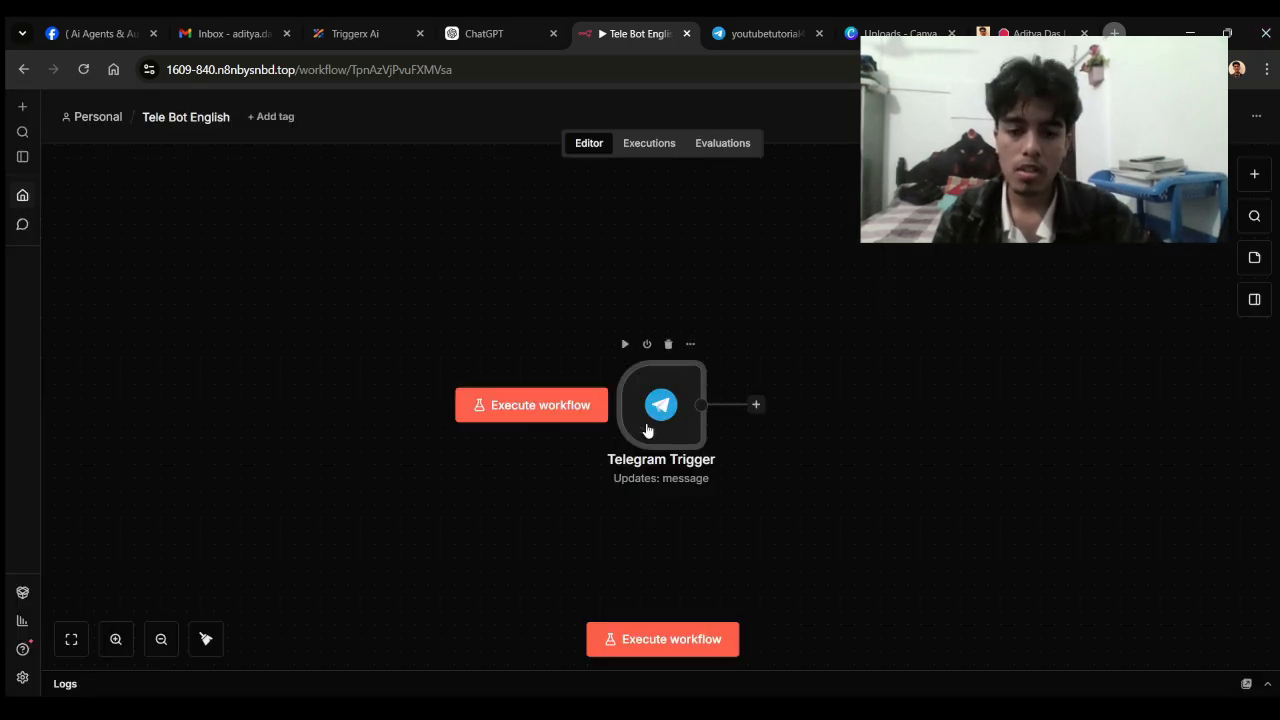
{"action": "key", "text": "Return"}
{"action": "left_click", "coordinate": [557, 256]}
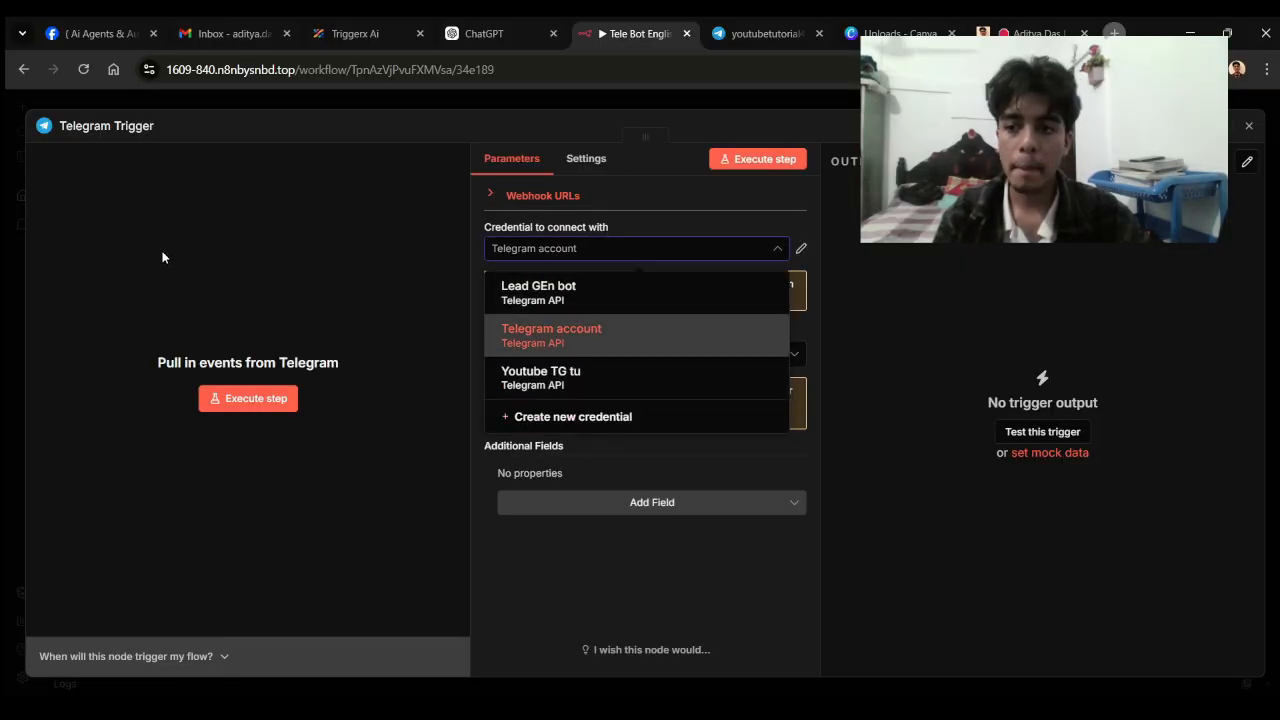
{"action": "key", "text": "Down"}
{"action": "left_click", "coordinate": [6, 187]}
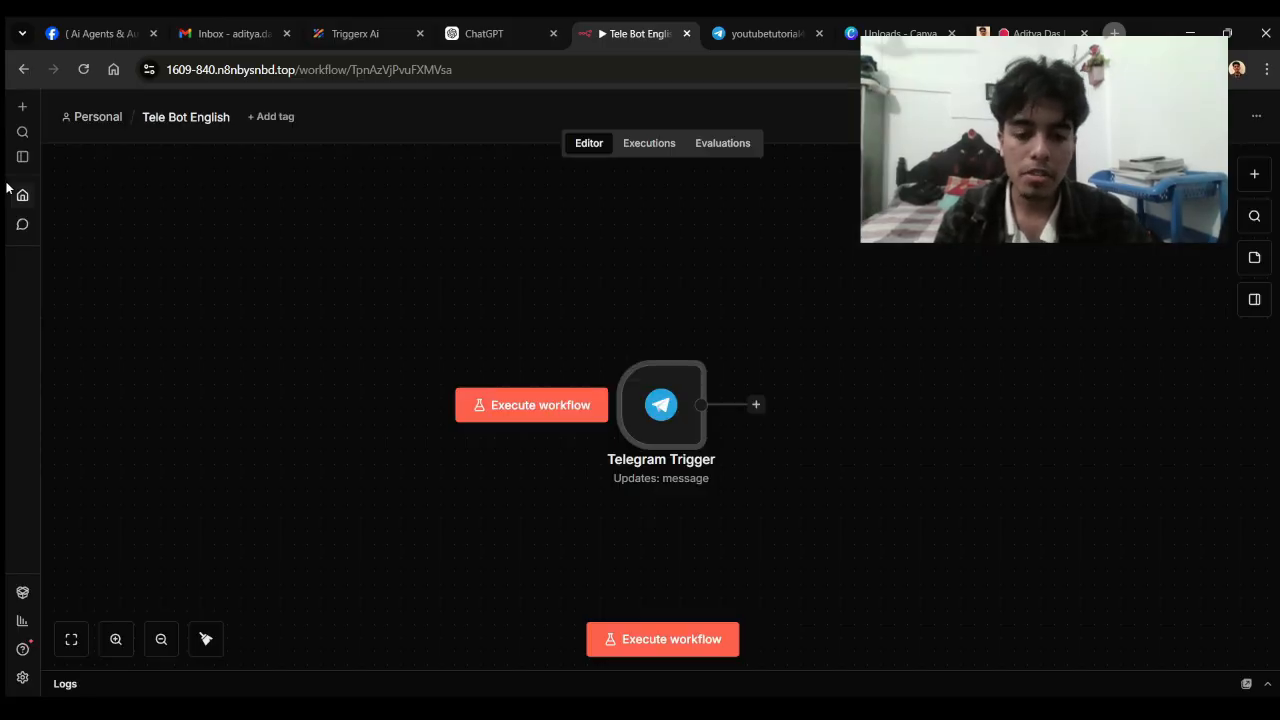
{"action": "left_click", "coordinate": [838, 708]}
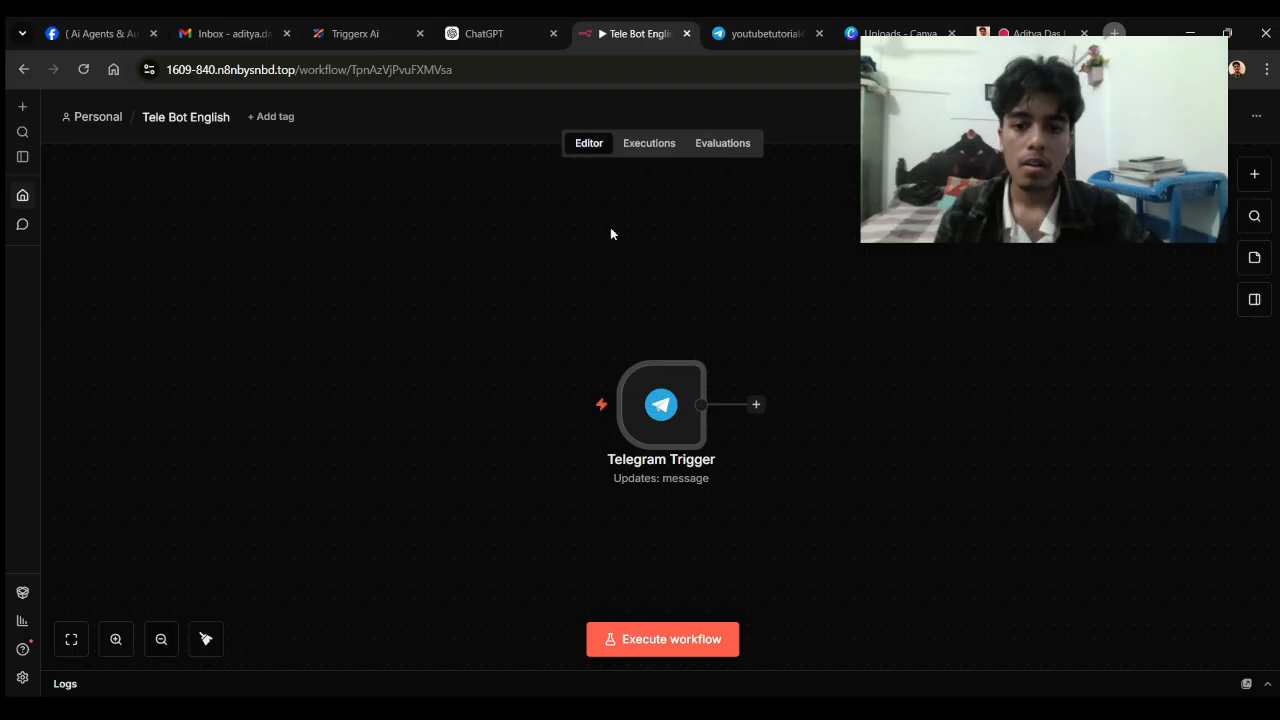
{"action": "left_click_drag", "start_coordinate": [668, 402], "coordinate": [428, 349]}
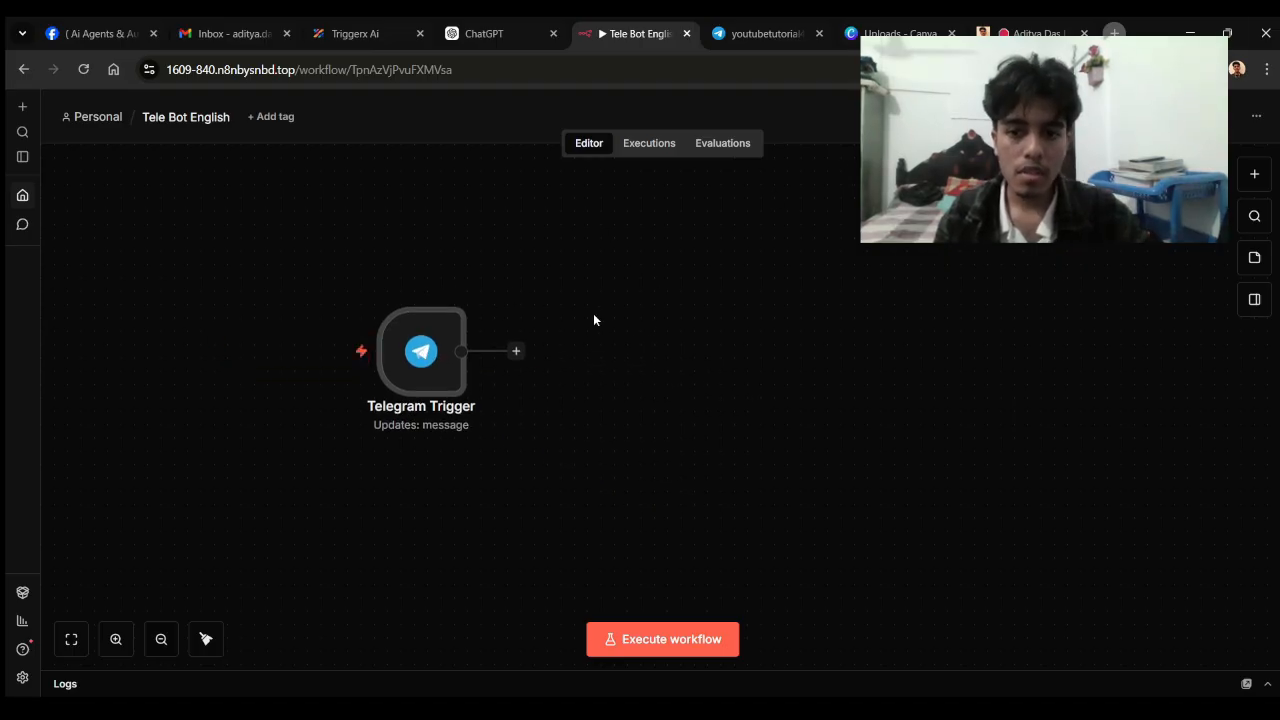
Execute the workflow and send /start to youtubetutorial44bot in Telegram Web to test the trigger.
{"action": "left_click", "coordinate": [795, 34]}
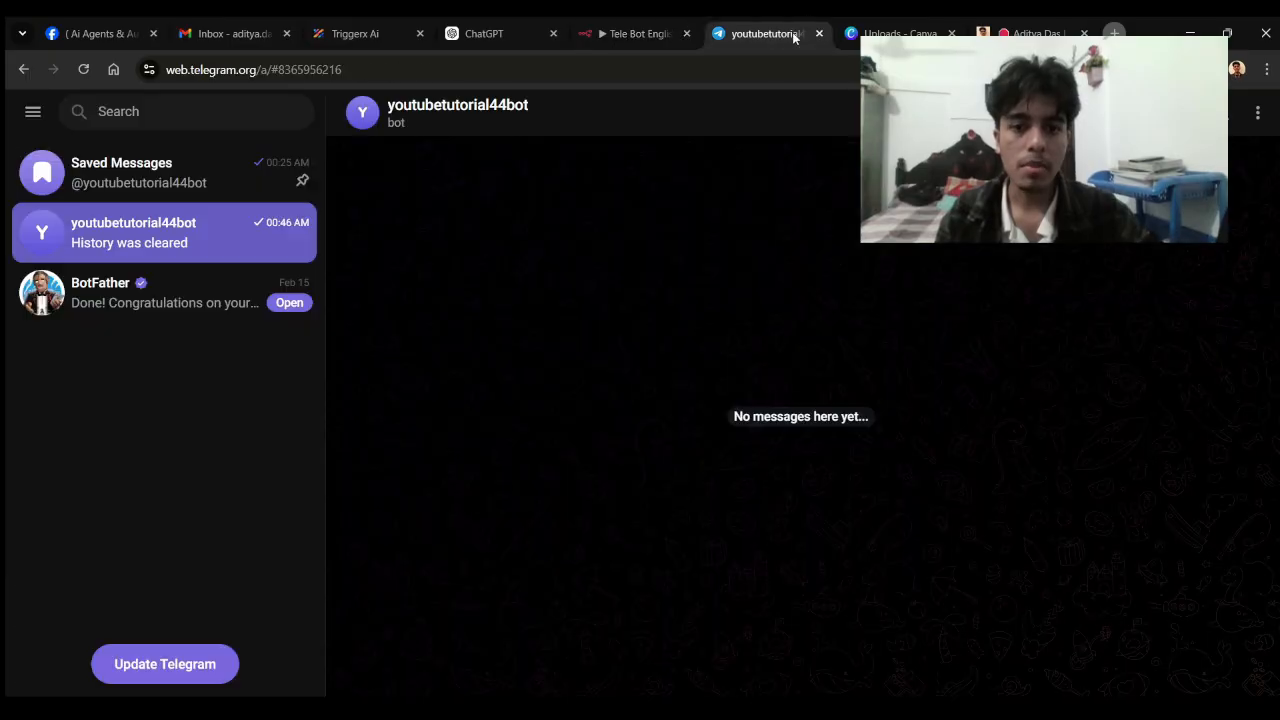
{"action": "left_click", "coordinate": [659, 24]}
{"action": "left_click", "coordinate": [628, 634]}
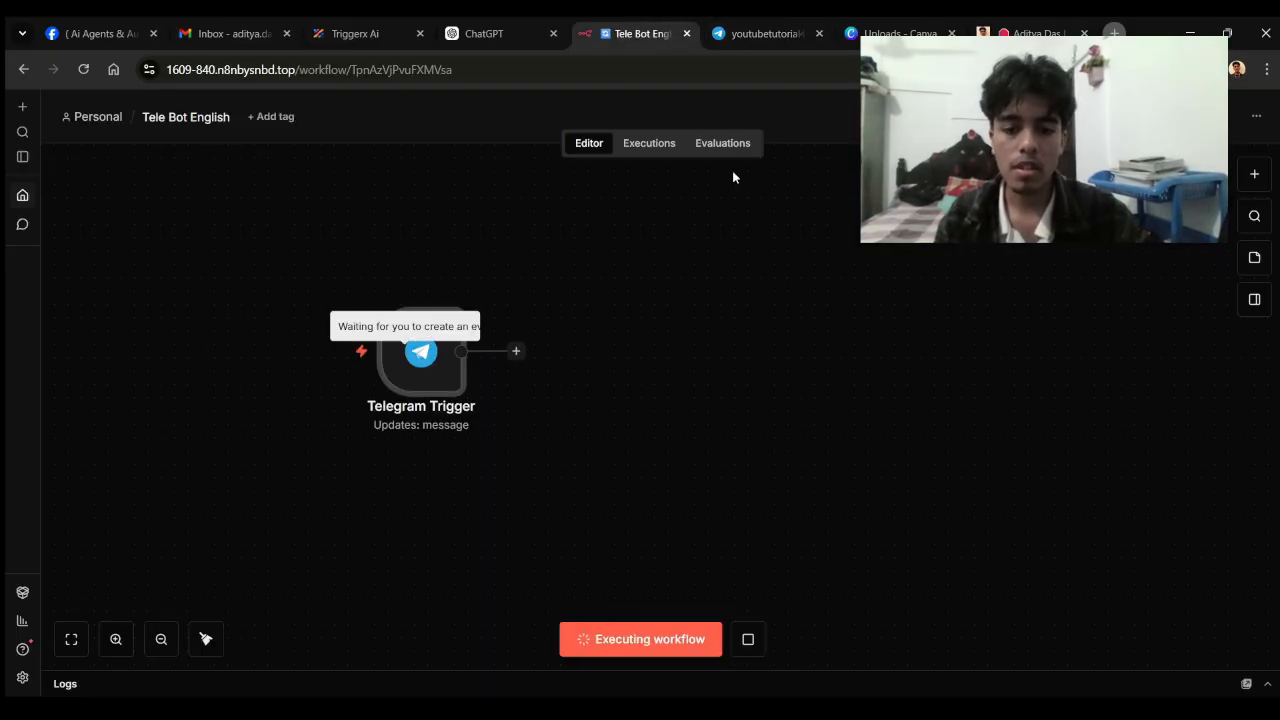
{"action": "left_click", "coordinate": [793, 22]}
{"action": "key", "text": "Return"}
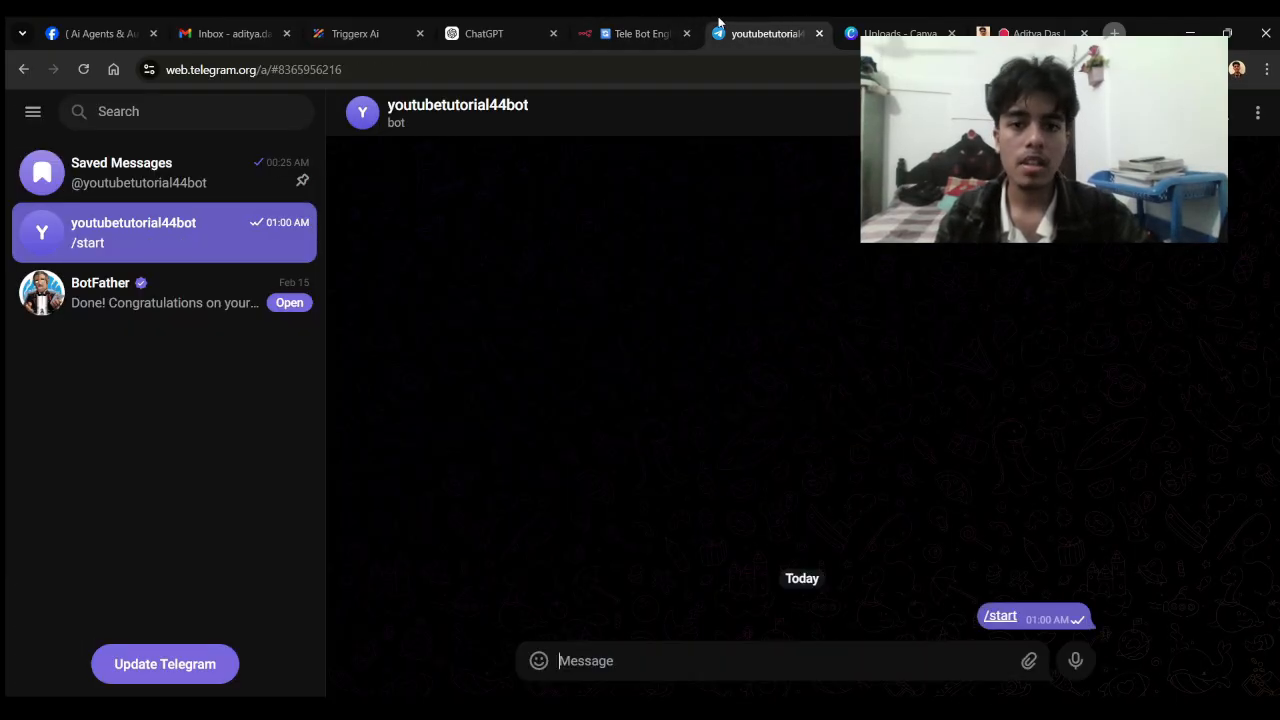
Return to the n8n workflow and examine the message text in the Telegram Trigger's output.
{"action": "left_click", "coordinate": [611, 22]}
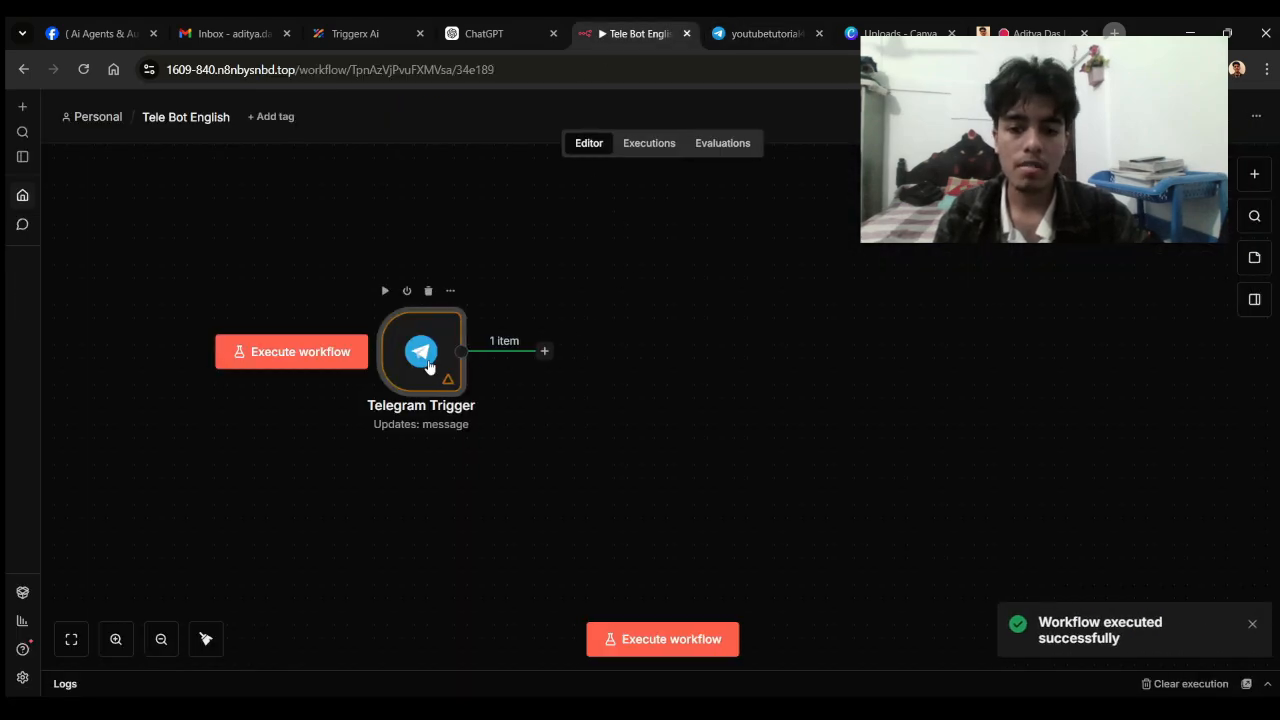
{"action": "double_click", "coordinate": [428, 367]}
{"action": "scroll", "coordinate": [843, 416], "scroll_direction": "down", "scroll_amount": 4}
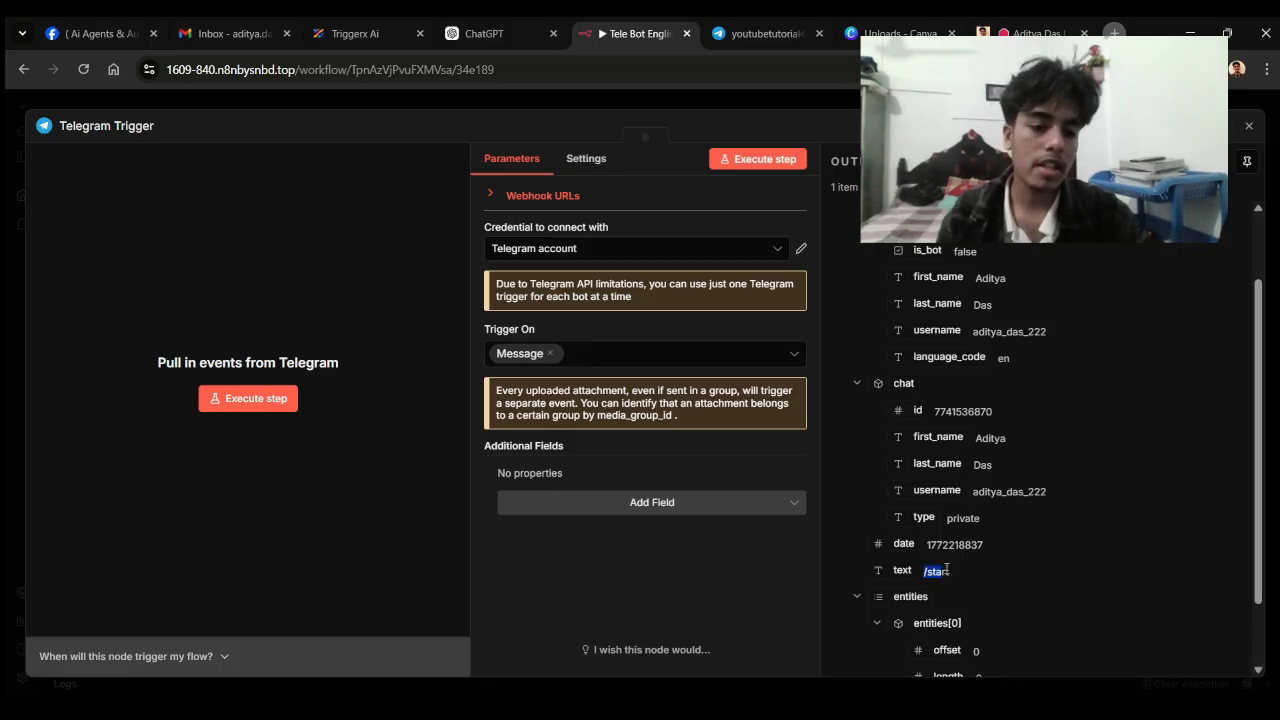
{"action": "key", "text": "Escape"}
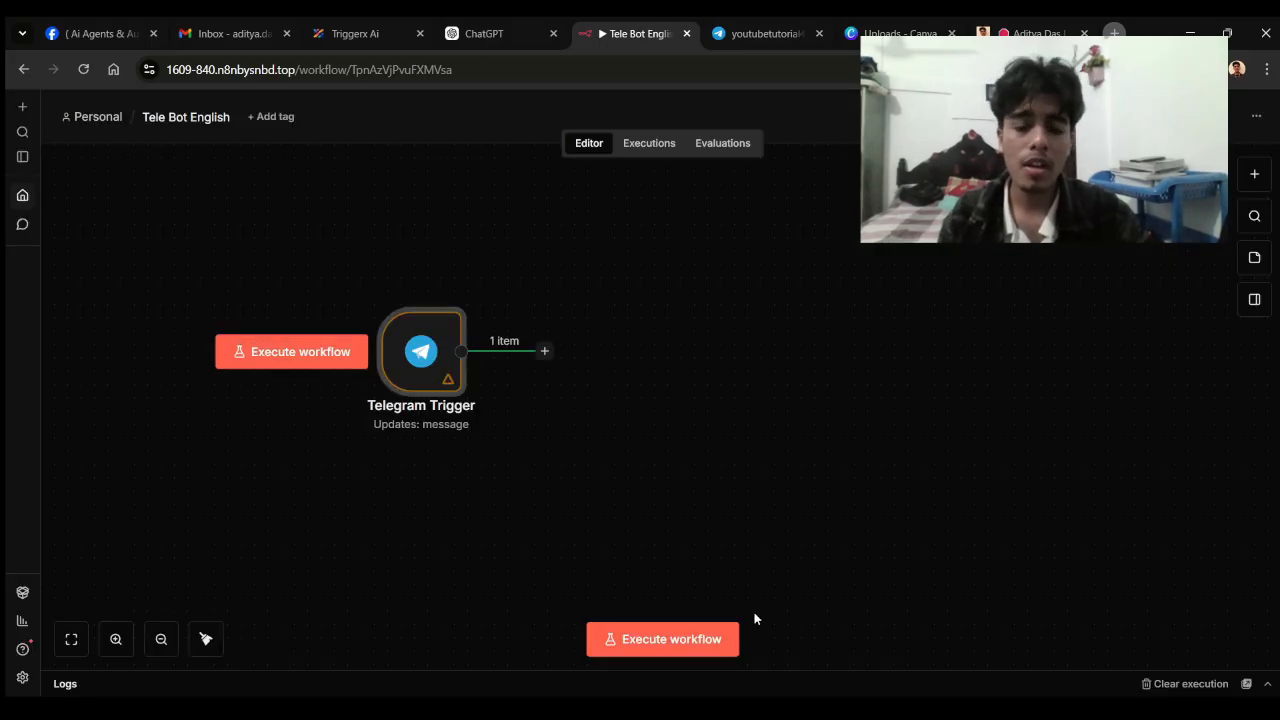
Add an AI Agent node after the Telegram Trigger and shift it slightly right and up from the trigger.
{"action": "left_click", "coordinate": [543, 355]}
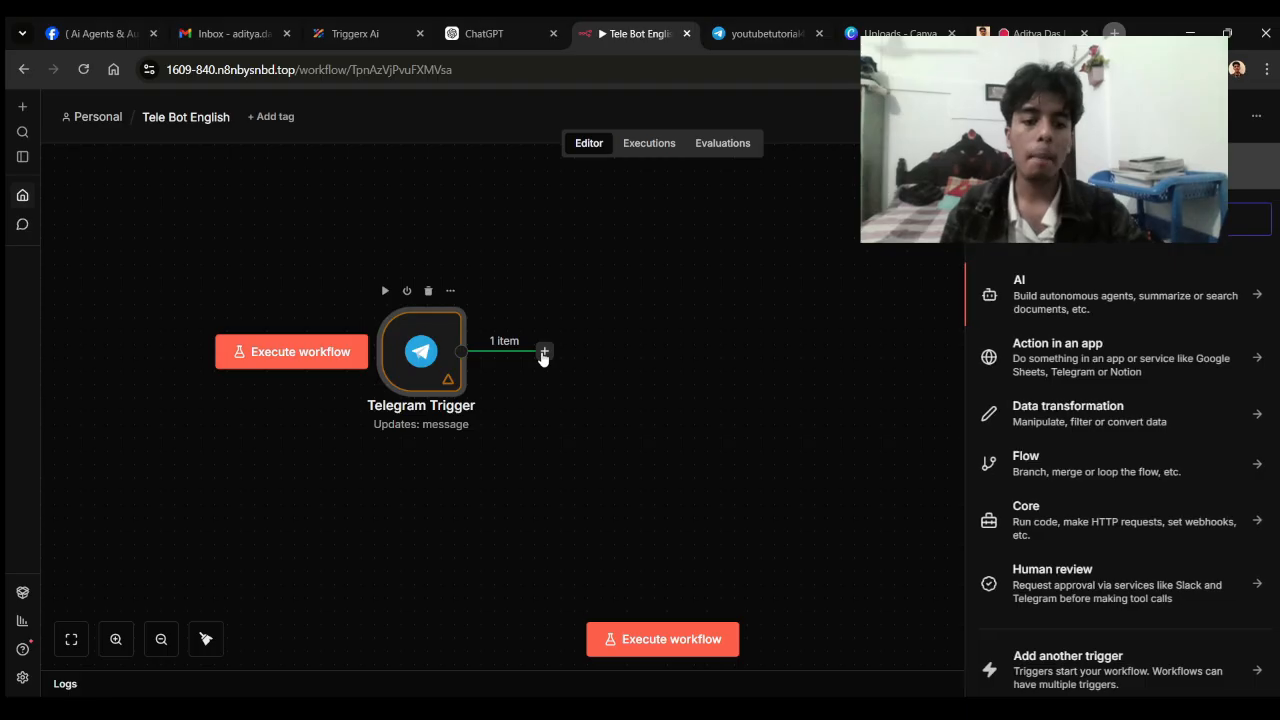
{"action": "left_click", "coordinate": [1097, 288]}
{"action": "left_click", "coordinate": [1105, 400]}
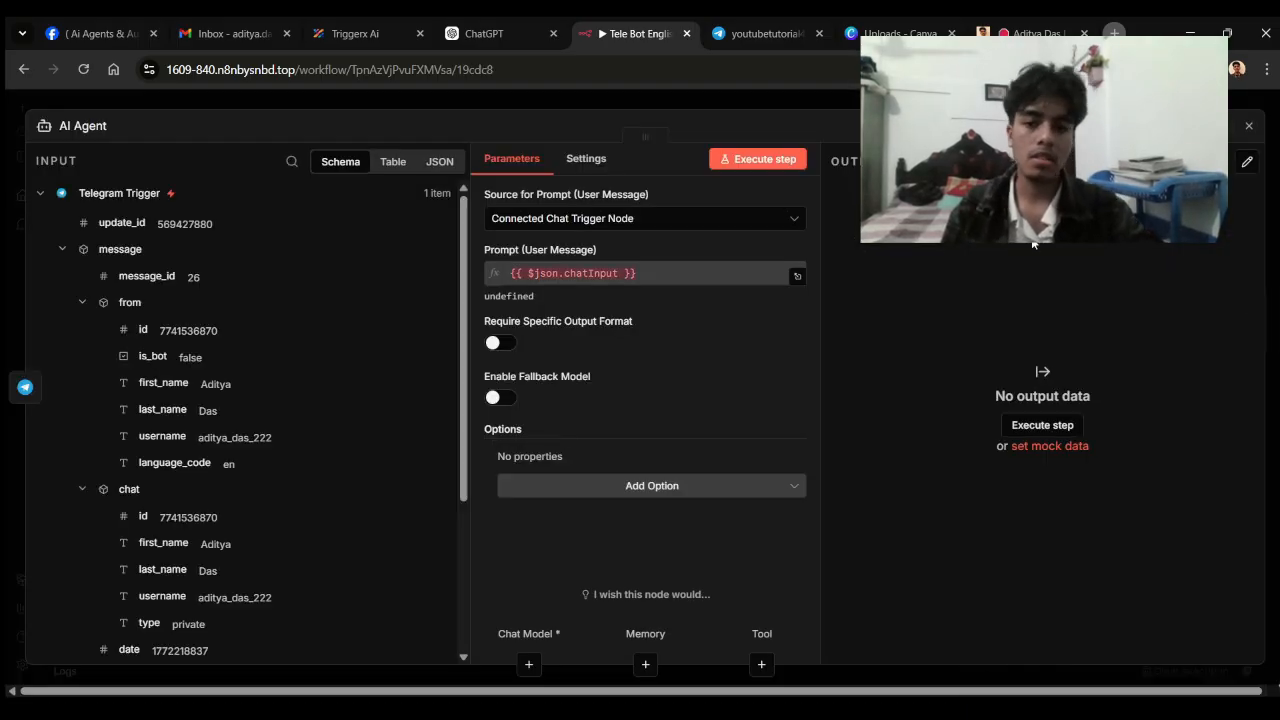
{"action": "left_click", "coordinate": [5, 228]}
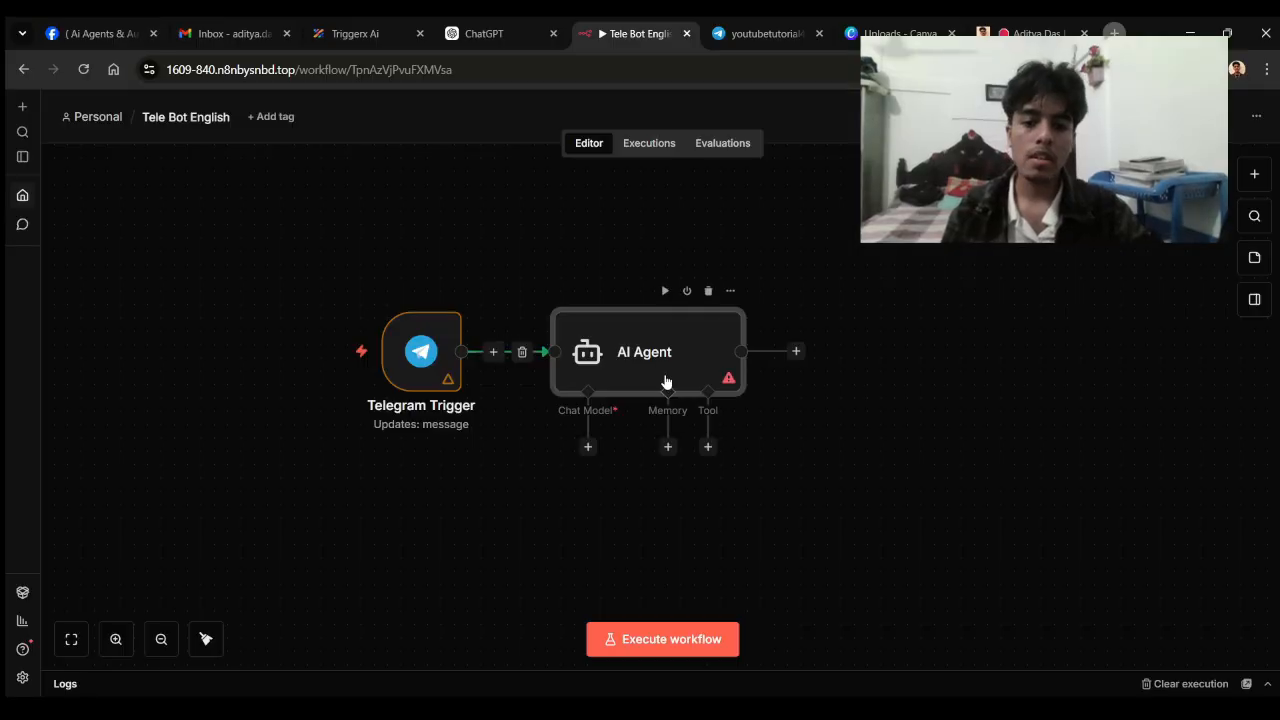
{"action": "left_click_drag", "start_coordinate": [657, 380], "coordinate": [720, 352]}
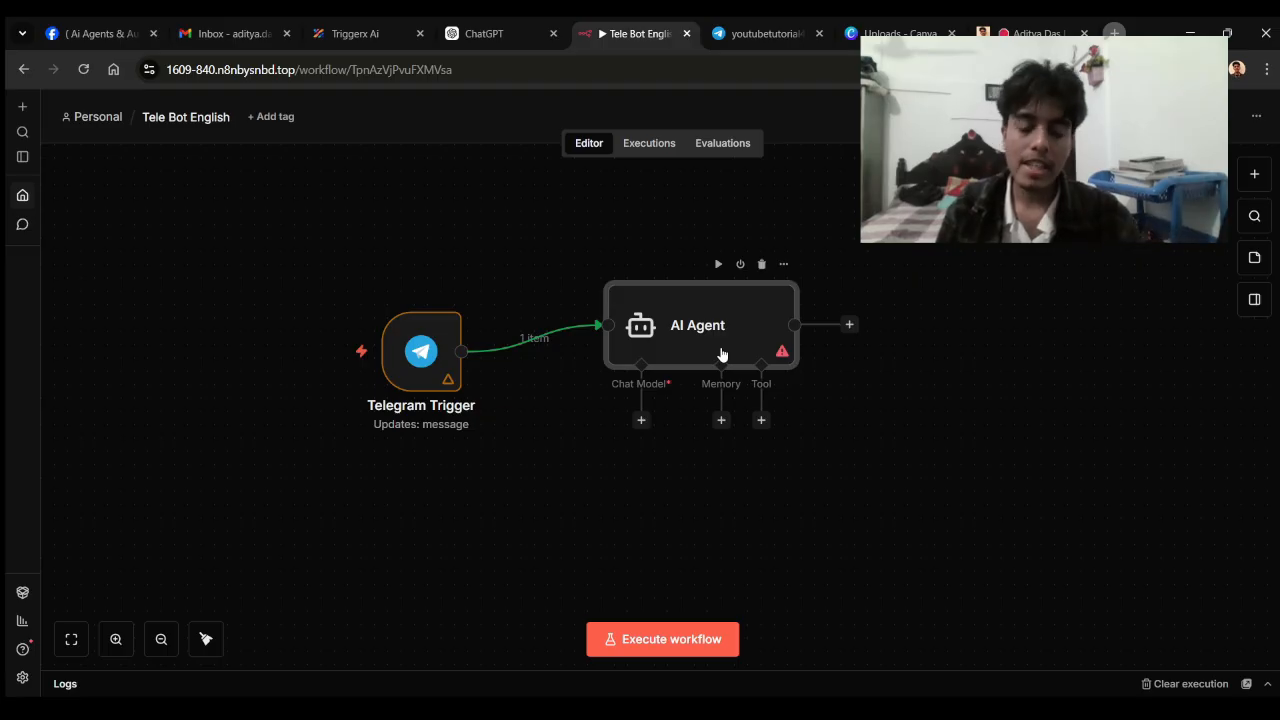
Attach an OpenAI Chat Model node to the AI Agent as its chat model, keeping the preset credential and model.
{"action": "left_click", "coordinate": [643, 420]}
{"action": "scroll", "coordinate": [875, 441], "scroll_direction": "down", "scroll_amount": 5}
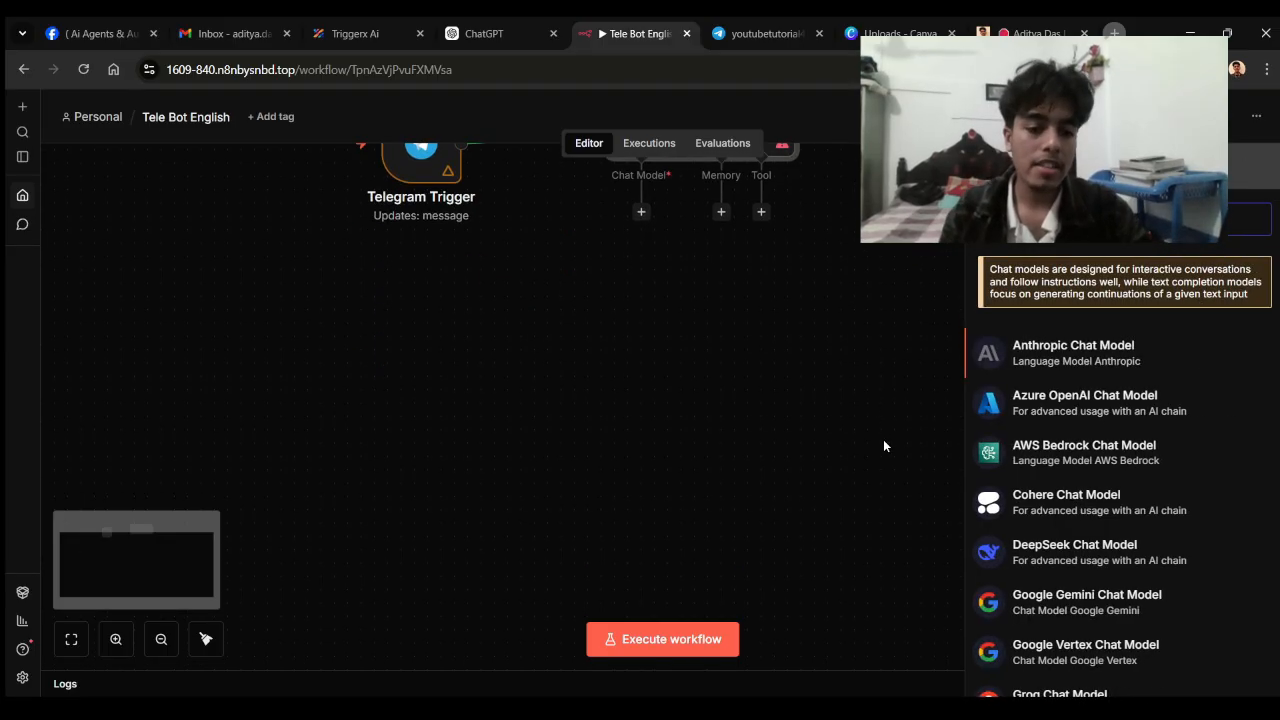
{"action": "scroll", "coordinate": [1084, 510], "scroll_direction": "down", "scroll_amount": 1}
{"action": "scroll", "coordinate": [1084, 510], "scroll_direction": "down", "scroll_amount": 2}
{"action": "scroll", "coordinate": [846, 471], "scroll_direction": "up", "scroll_amount": 5}
{"action": "scroll", "coordinate": [1097, 500], "scroll_direction": "down", "scroll_amount": 4}
{"action": "left_click", "coordinate": [1098, 517]}
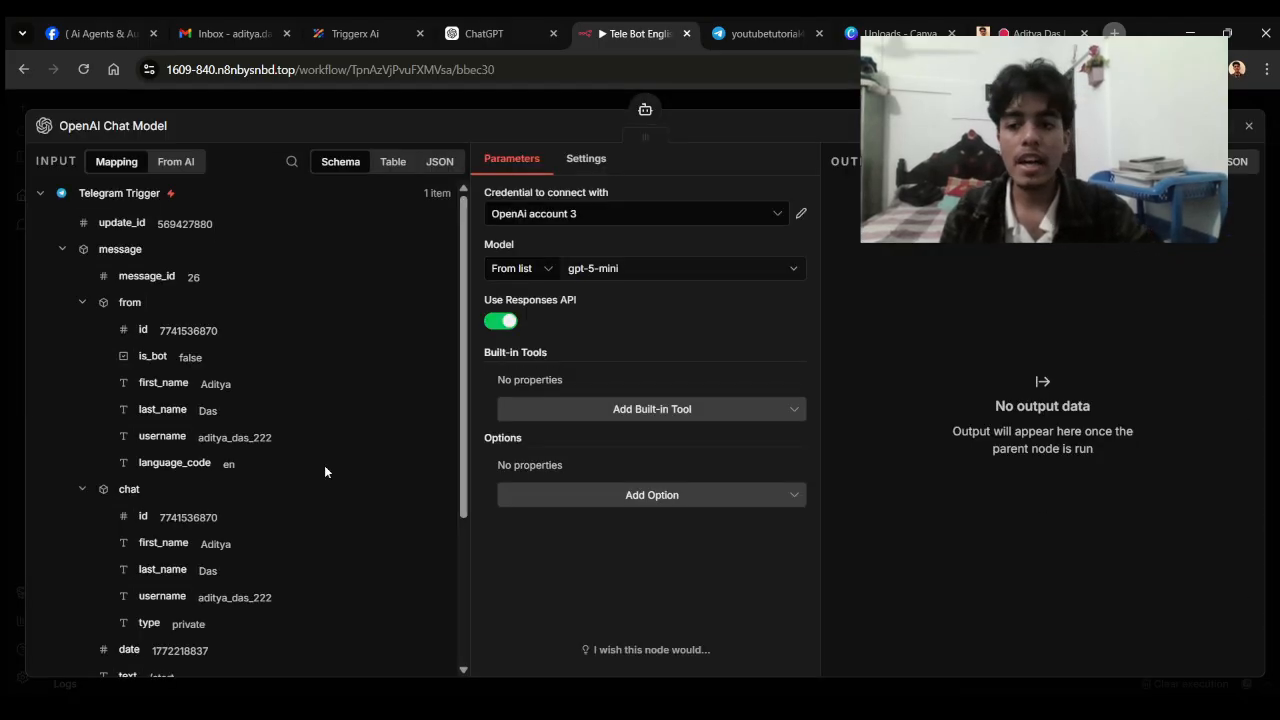
{"action": "left_click", "coordinate": [6, 287]}
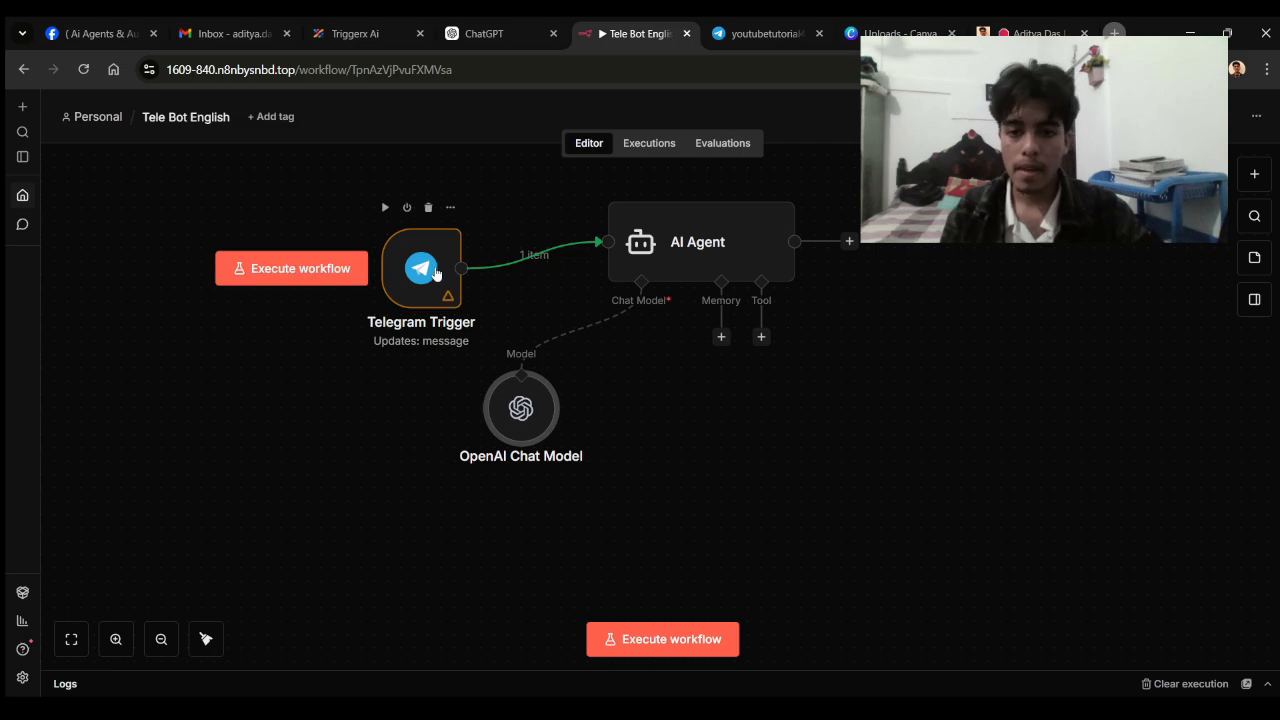
Rearrange the nodes further left, with the Telegram Trigger level with the AI Agent and the OpenAI Chat Model below.
{"action": "left_click_drag", "start_coordinate": [425, 285], "coordinate": [238, 272]}
{"action": "left_click_drag", "start_coordinate": [648, 228], "coordinate": [460, 242]}
{"action": "left_click_drag", "start_coordinate": [538, 423], "coordinate": [365, 423]}
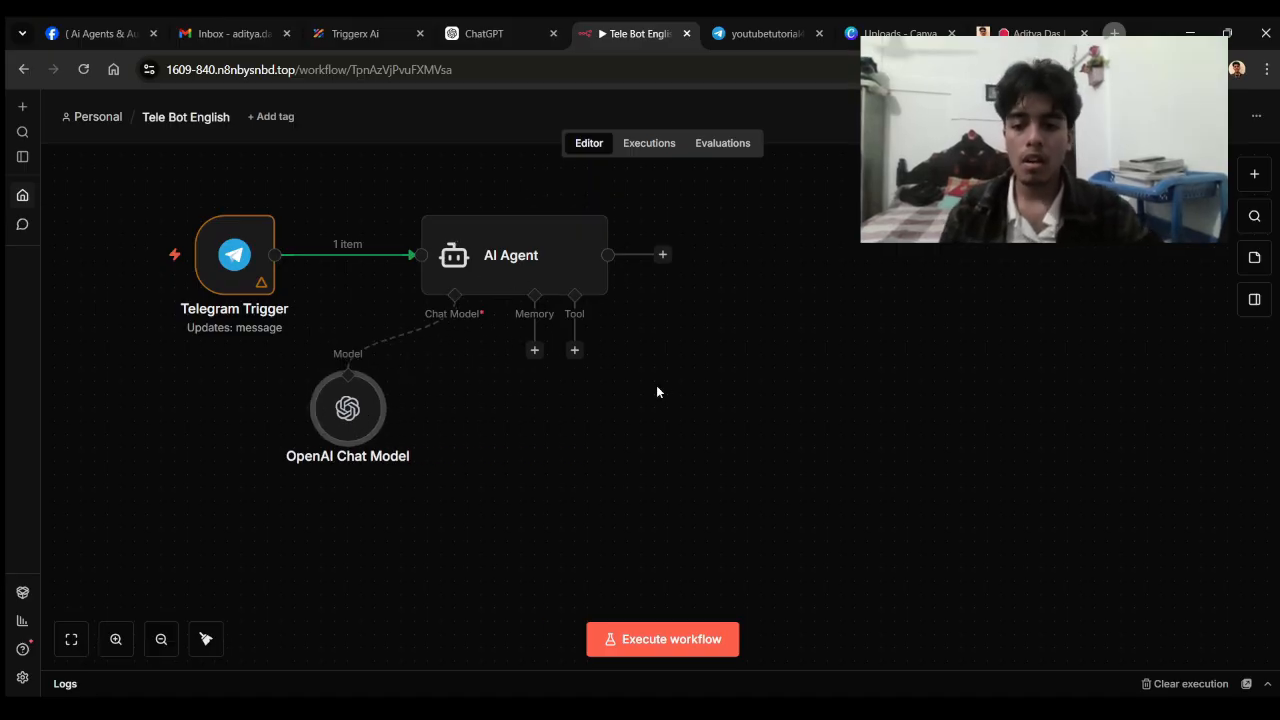
{"action": "scroll", "coordinate": [550, 375], "scroll_direction": "left", "scroll_amount": 2}
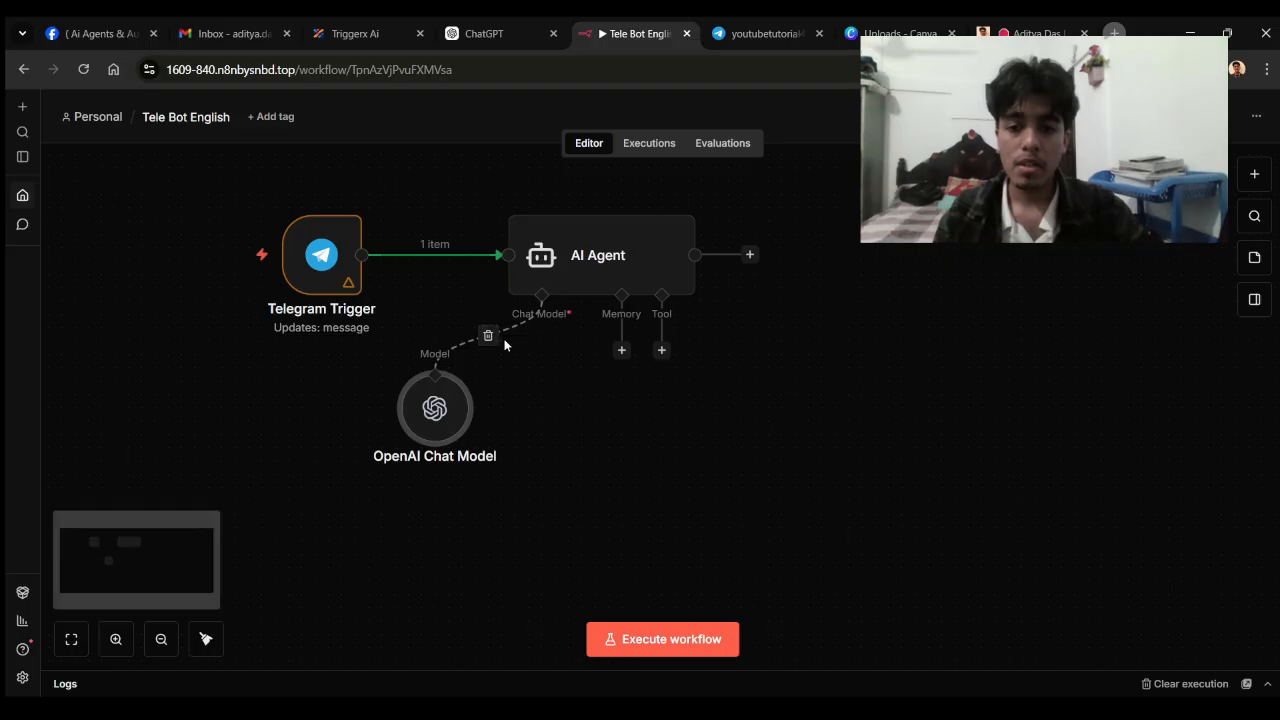
Disconnect the OpenAI Chat Model from the AI Agent and look through the available chat models.
{"action": "left_click", "coordinate": [488, 335]}
{"action": "left_click", "coordinate": [542, 352]}
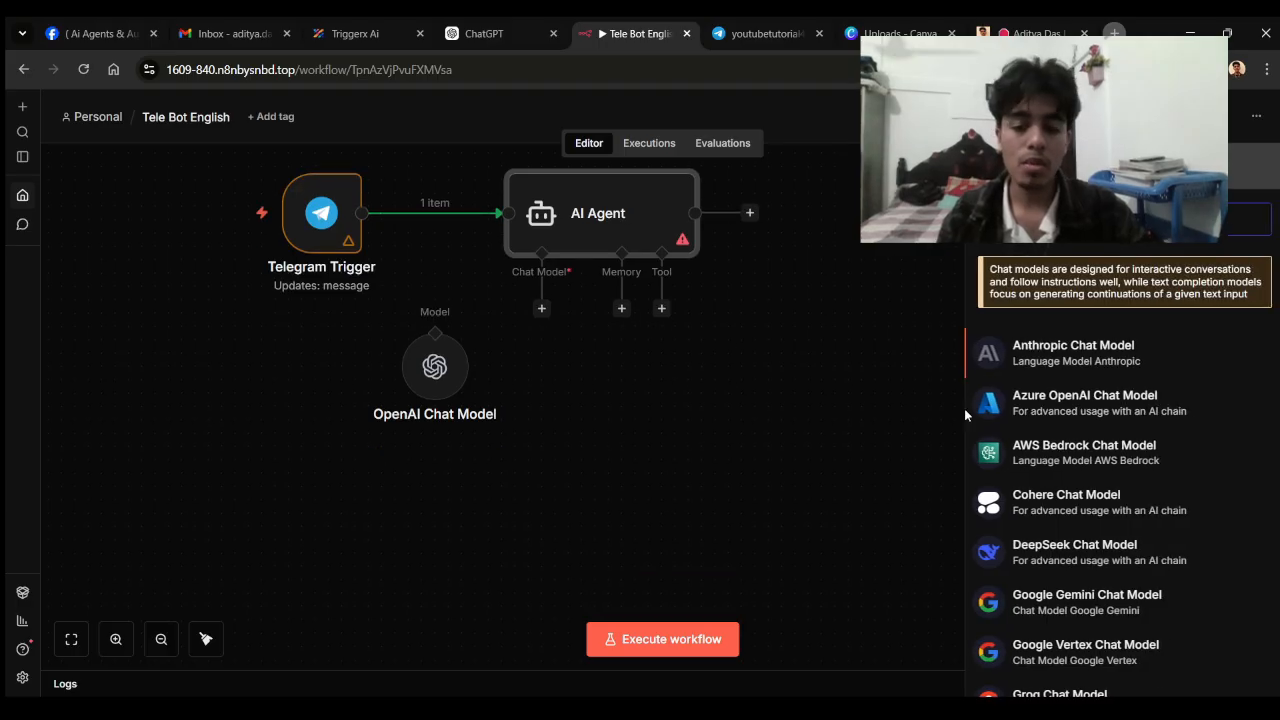
{"action": "scroll", "coordinate": [1021, 418], "scroll_direction": "down", "scroll_amount": 3}
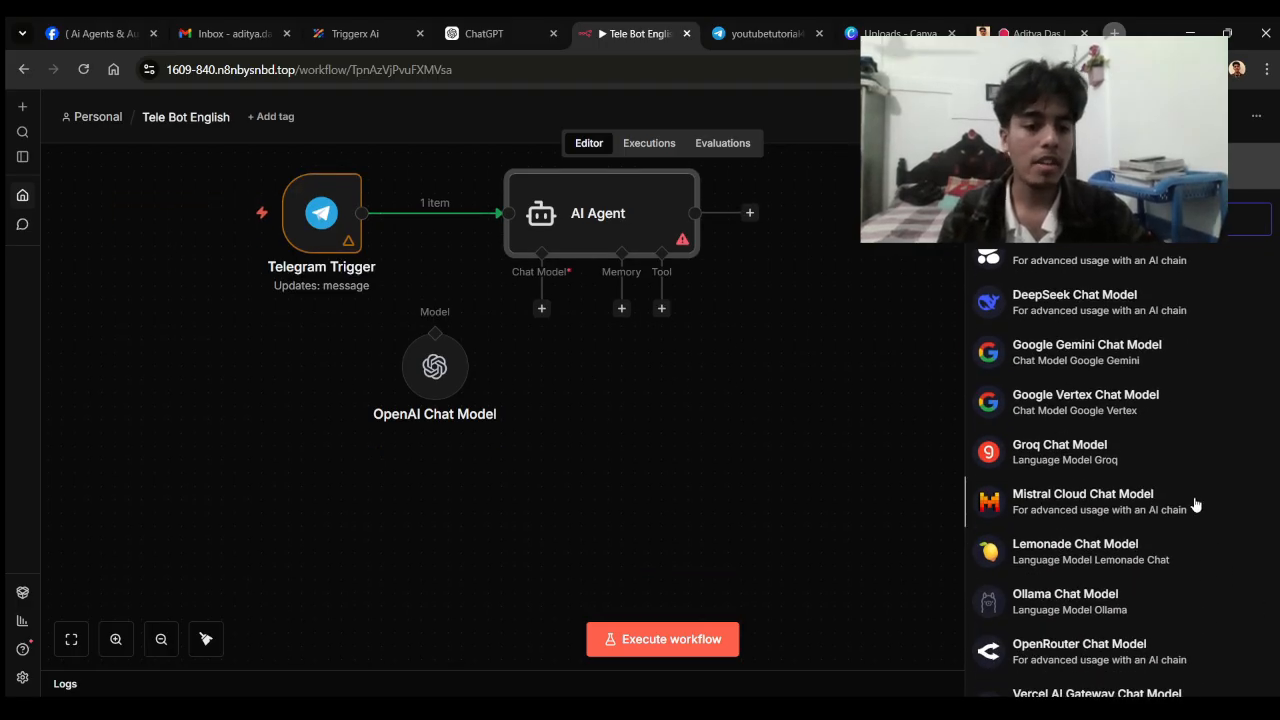
{"action": "scroll", "coordinate": [1081, 350], "scroll_direction": "up", "scroll_amount": 2}
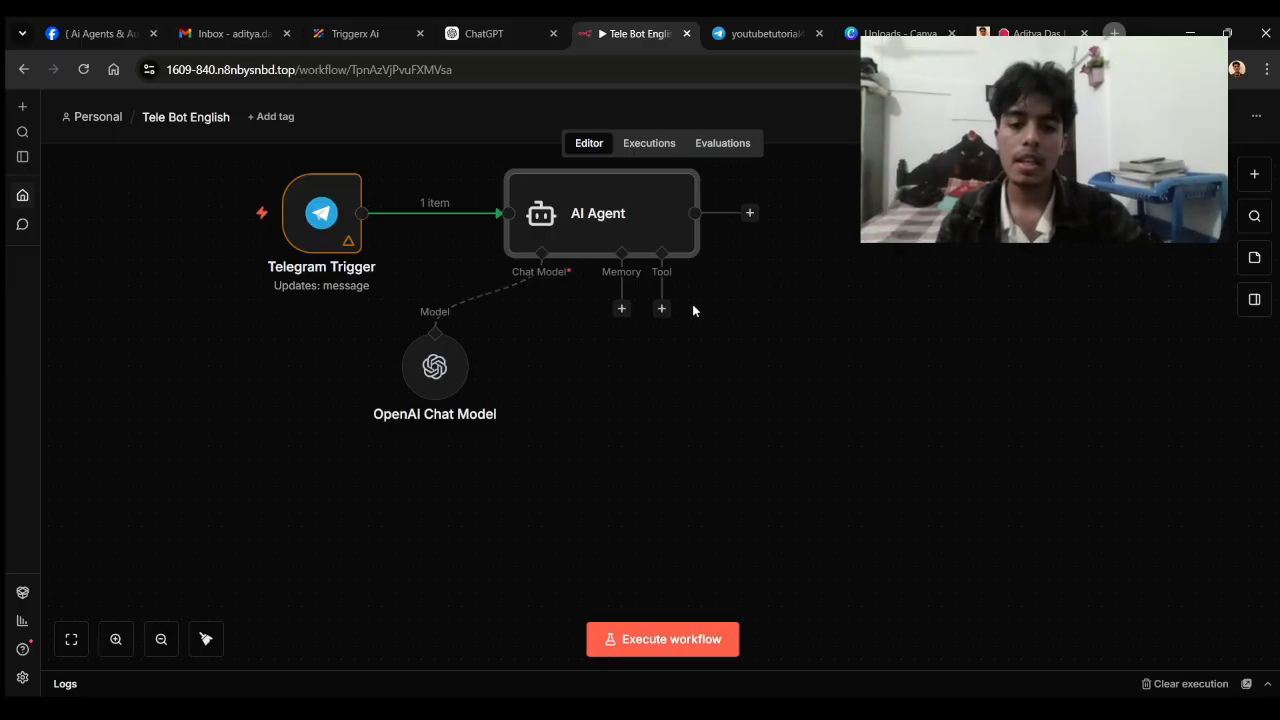
Attach a Simple Memory node to the AI Agent as its memory, keeping the default parameters.
{"action": "left_click", "coordinate": [621, 309]}
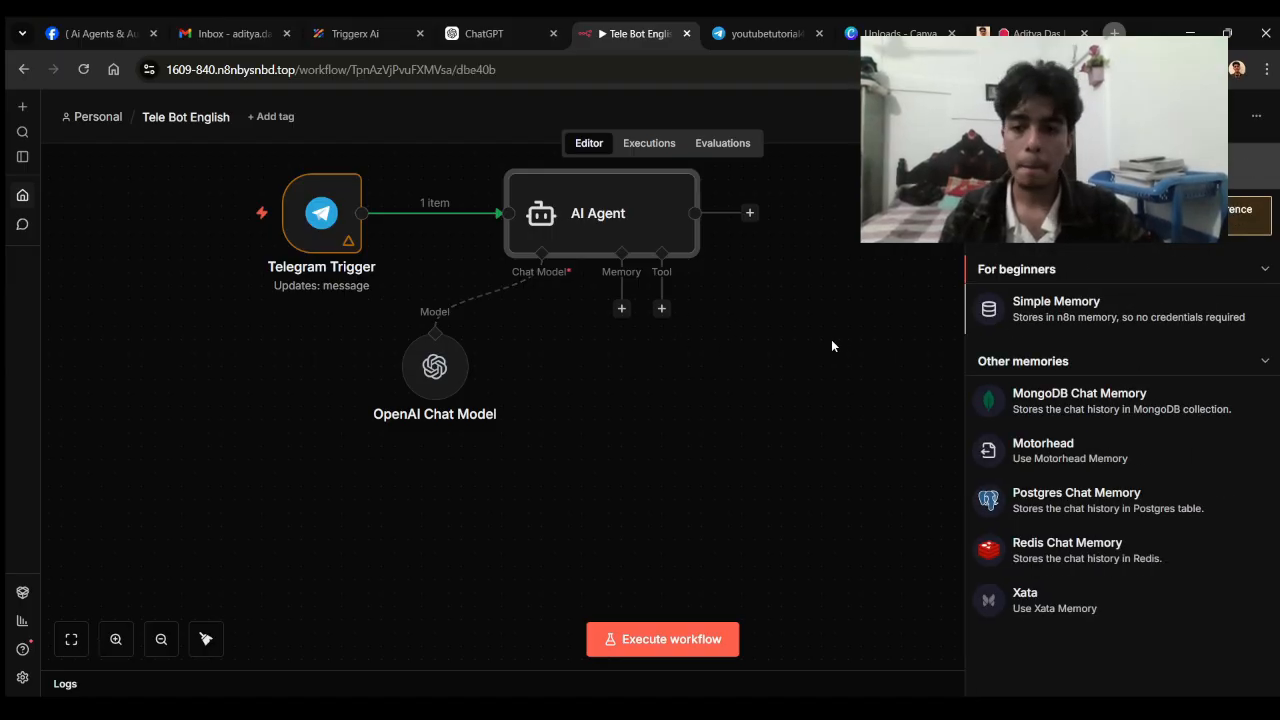
{"action": "left_click", "coordinate": [1056, 305]}
{"action": "left_click", "coordinate": [10, 278]}
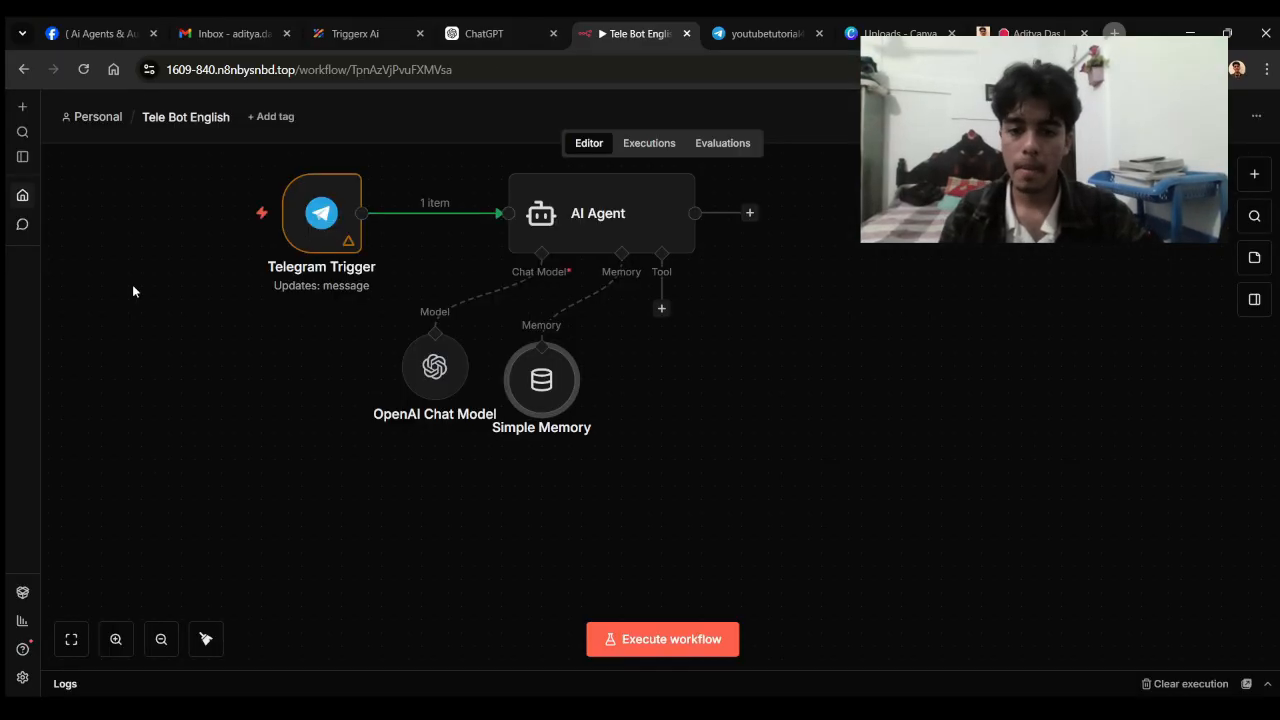
Attach a Calculator node to the AI Agent as a tool and return to the workflow canvas.
{"action": "left_click", "coordinate": [661, 309]}
{"action": "scroll", "coordinate": [1259, 433], "scroll_direction": "down", "scroll_amount": 2}
{"action": "scroll", "coordinate": [1244, 460], "scroll_direction": "up", "scroll_amount": 2}
{"action": "type", "text": "c"}
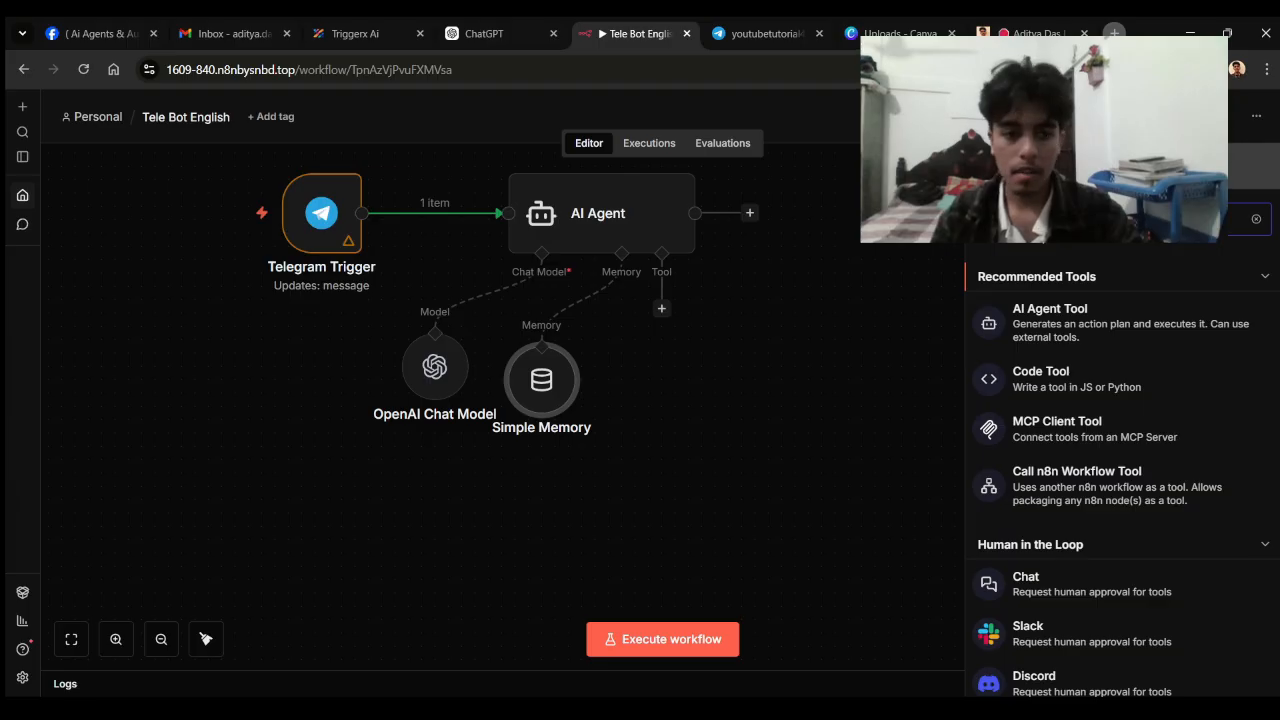
{"action": "type", "text": "a"}
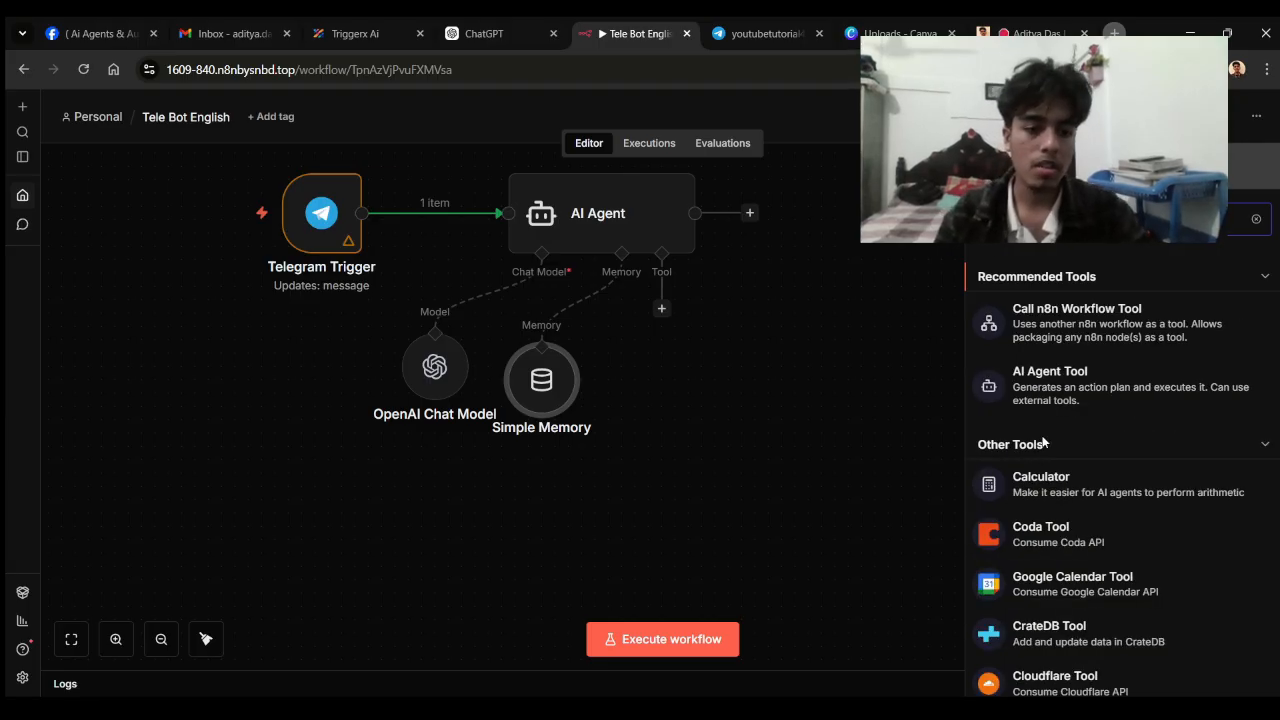
{"action": "left_click", "coordinate": [1056, 487]}
{"action": "left_click", "coordinate": [24, 69]}
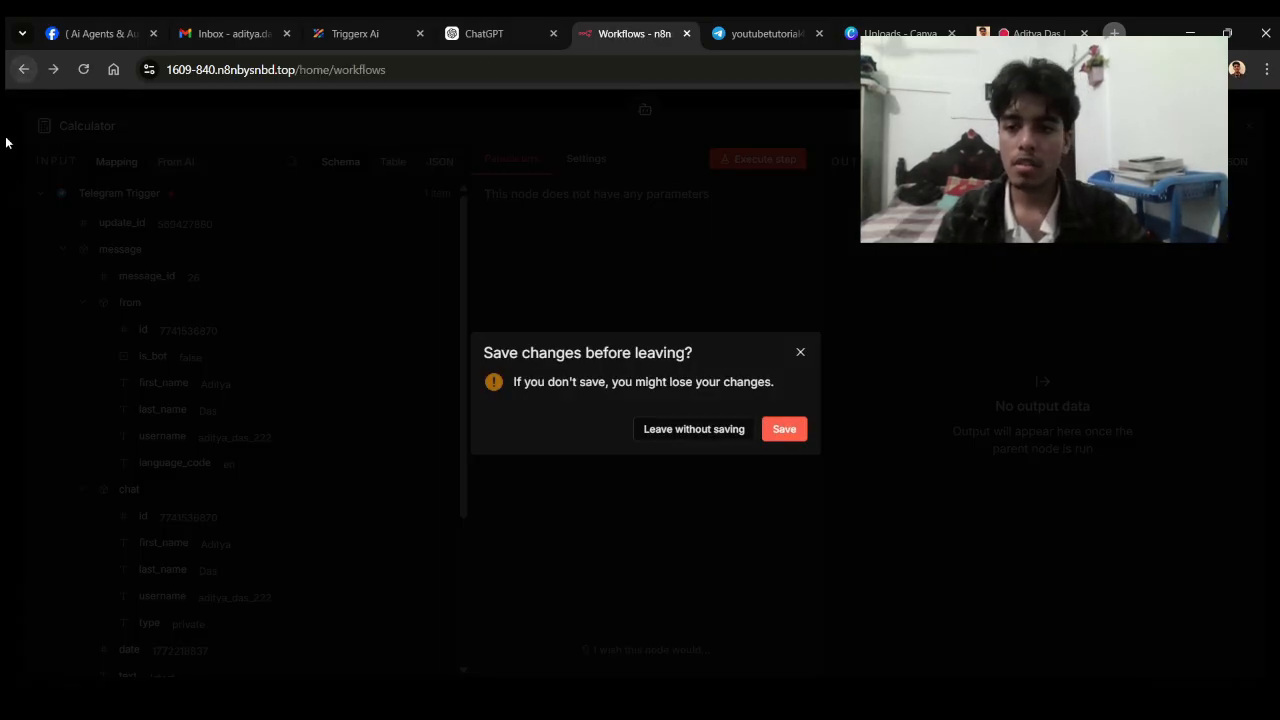
{"action": "left_click", "coordinate": [801, 354]}
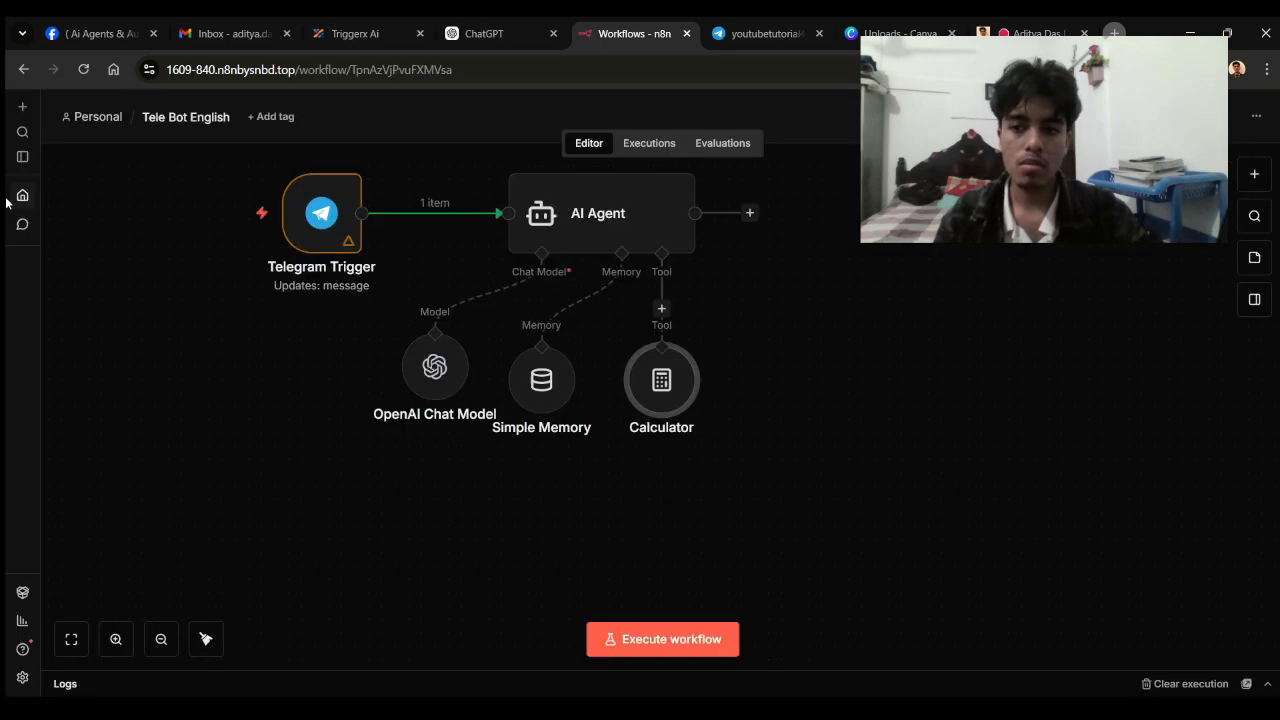
Tidy up the workflow layout and shift all nodes together further left on the canvas.
{"action": "left_click_drag", "start_coordinate": [665, 403], "coordinate": [719, 390]}
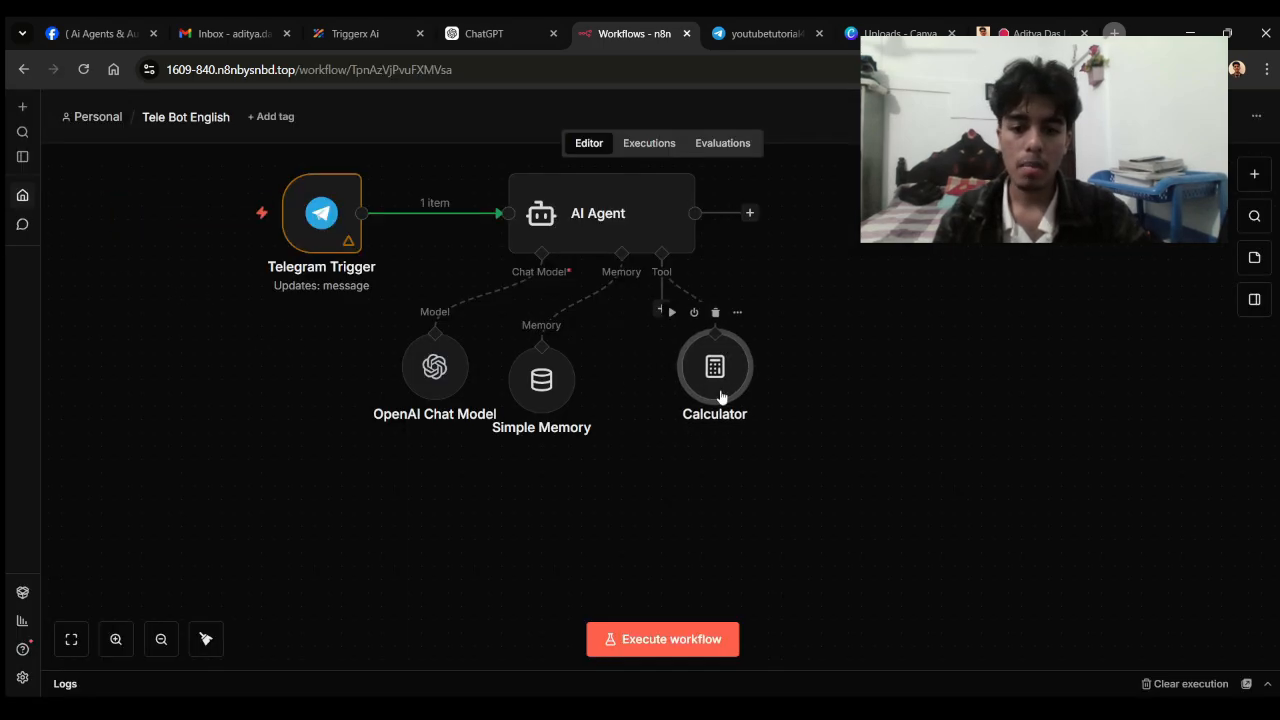
{"action": "left_click", "coordinate": [206, 640]}
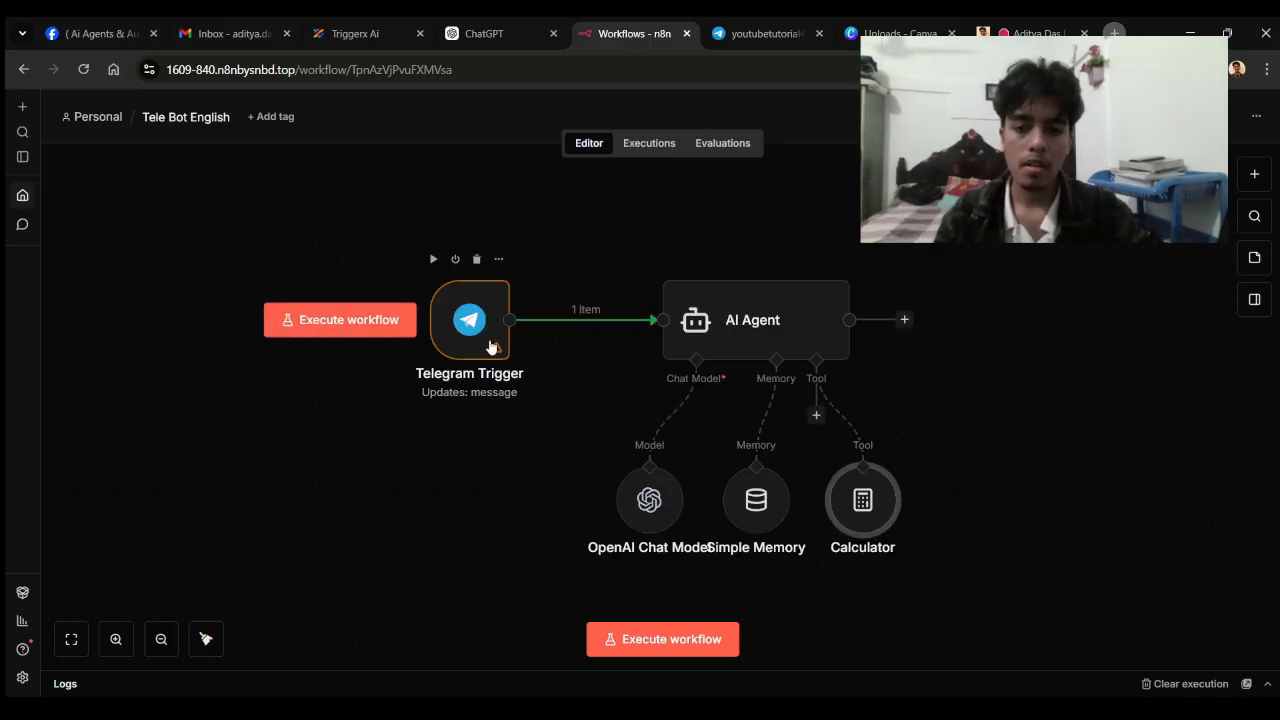
{"action": "left_click_drag", "start_coordinate": [402, 235], "coordinate": [1278, 622]}
{"action": "left_click_drag", "start_coordinate": [804, 447], "coordinate": [597, 434]}
{"action": "left_click_drag", "start_coordinate": [400, 340], "coordinate": [258, 323]}
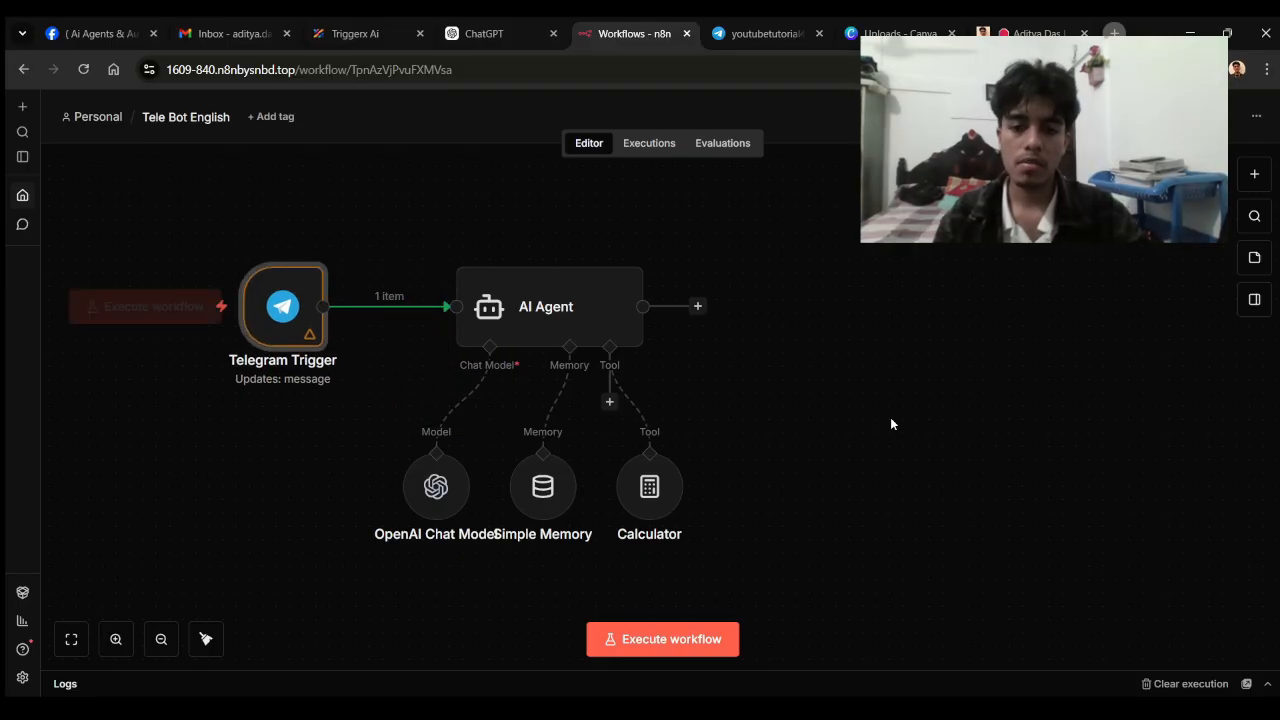
{"action": "scroll", "coordinate": [1132, 547], "scroll_direction": "down", "scroll_amount": 1}
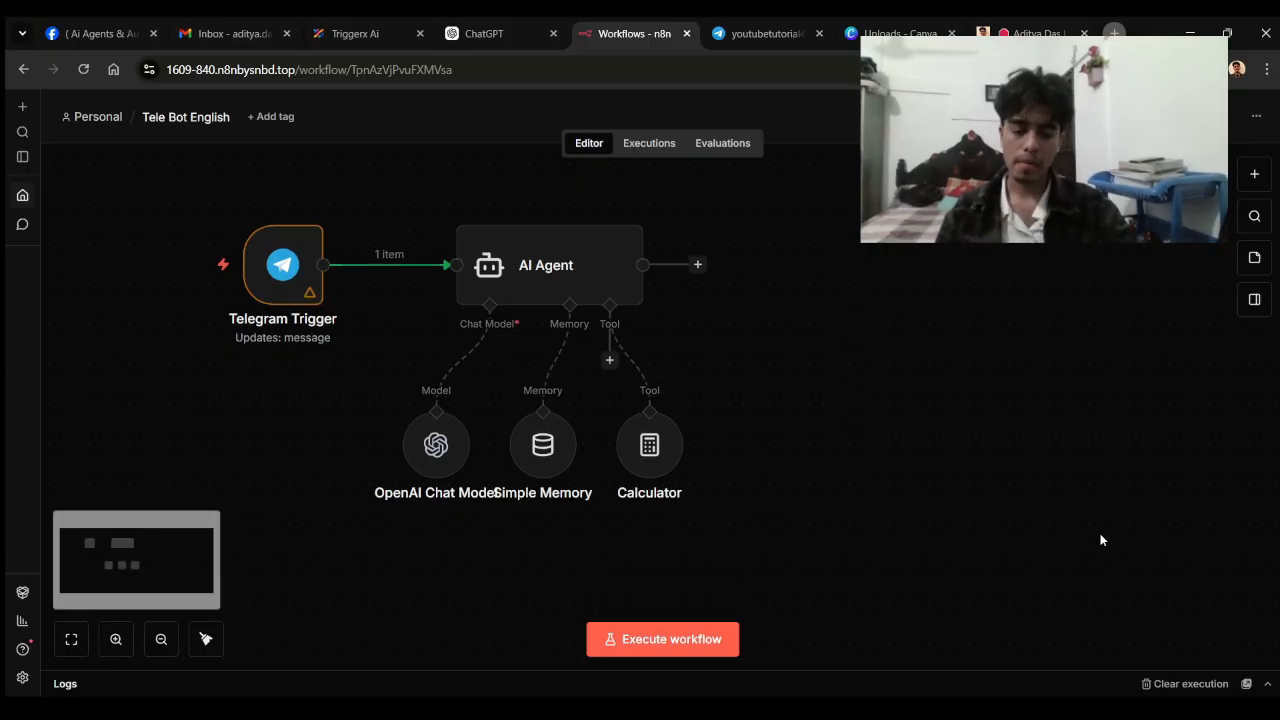
Execute the workflow, send "Hey" to the youtubetutorial44bot chat in Telegram, and return to n8n.
{"action": "left_click", "coordinate": [660, 645]}
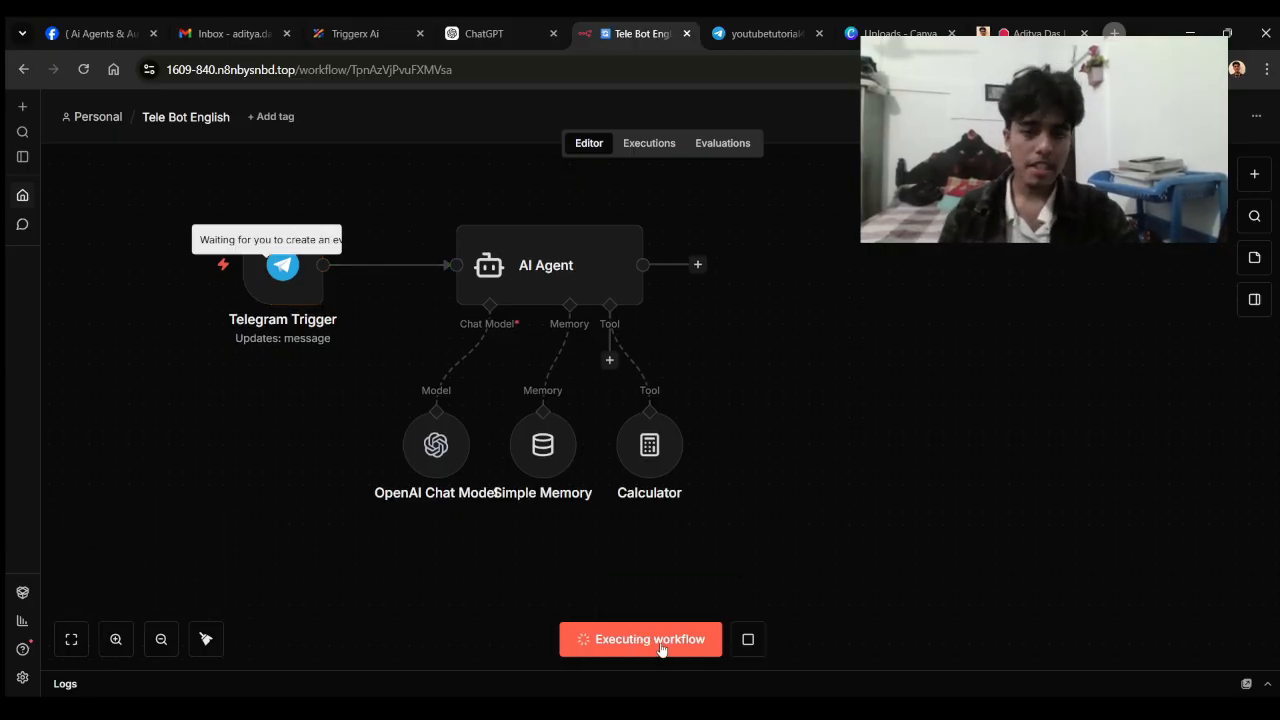
{"action": "left_click", "coordinate": [770, 34]}
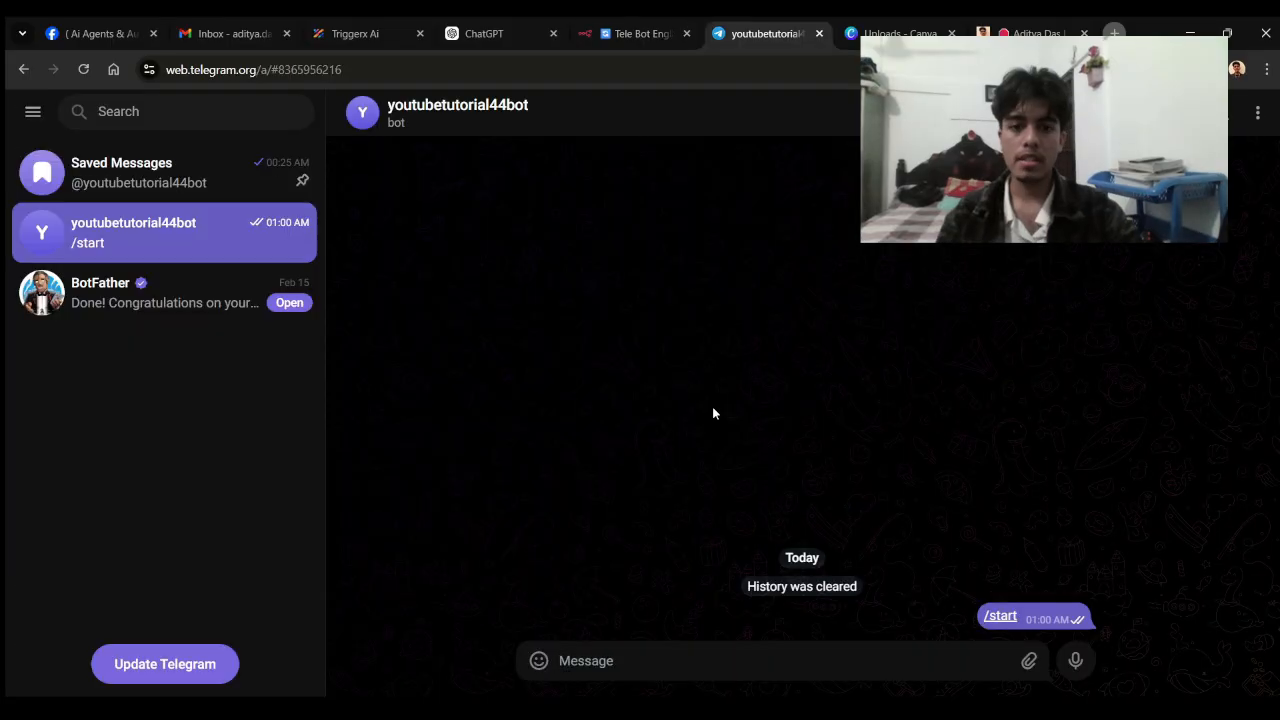
{"action": "type", "text": "Hey"}
{"action": "key", "text": "Return"}
{"action": "left_click", "coordinate": [645, 32]}
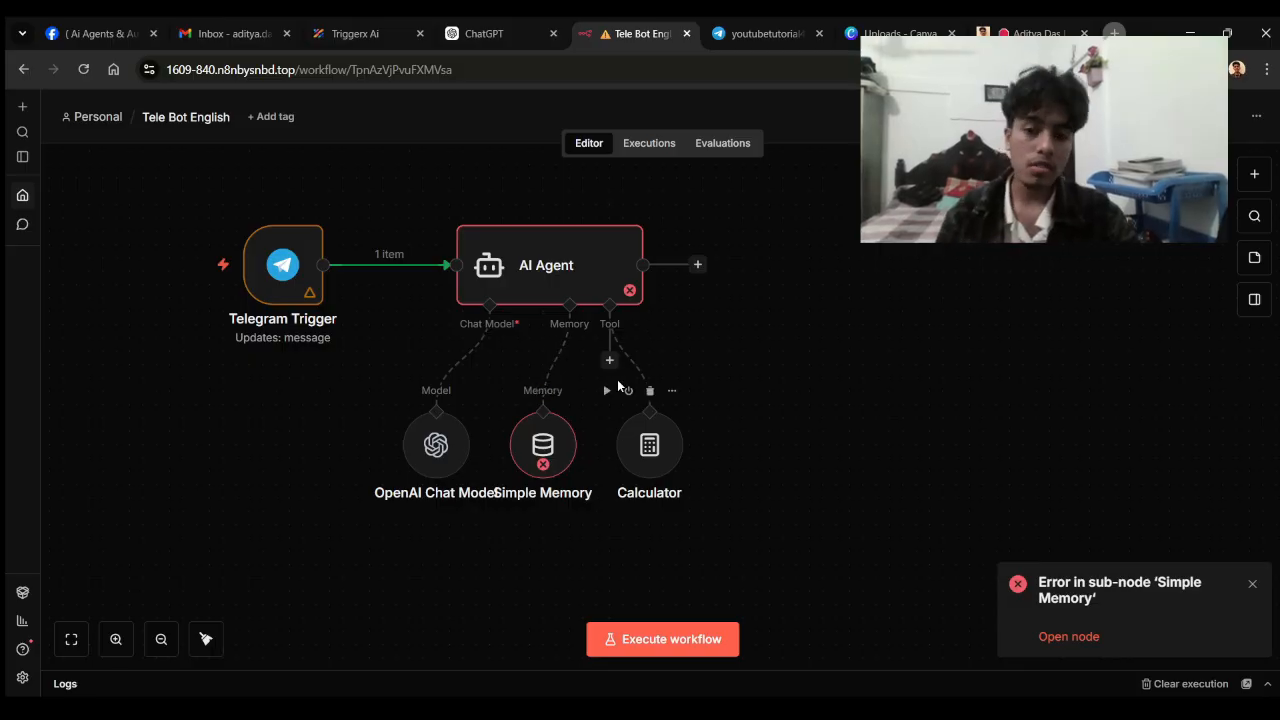
In the Simple Memory node, set Session ID to Define below and map the trigger's update_id as the key.
{"action": "left_click", "coordinate": [544, 436]}
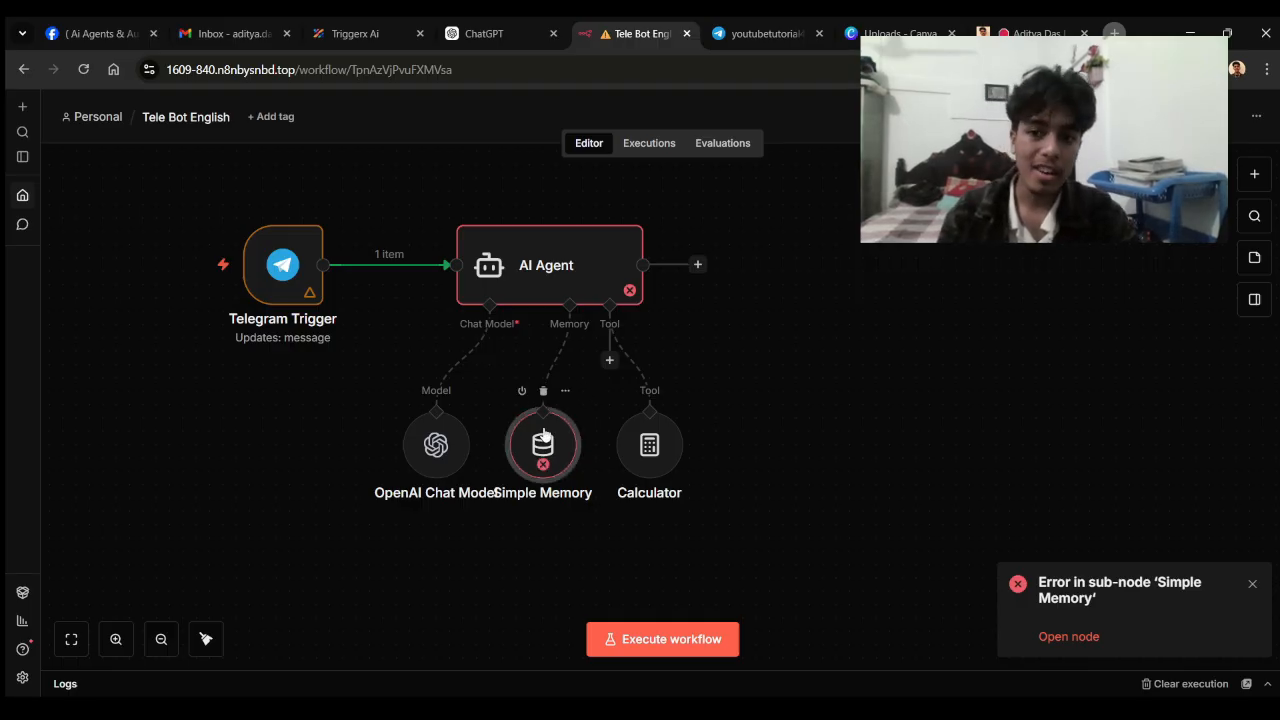
{"action": "double_click", "coordinate": [544, 436]}
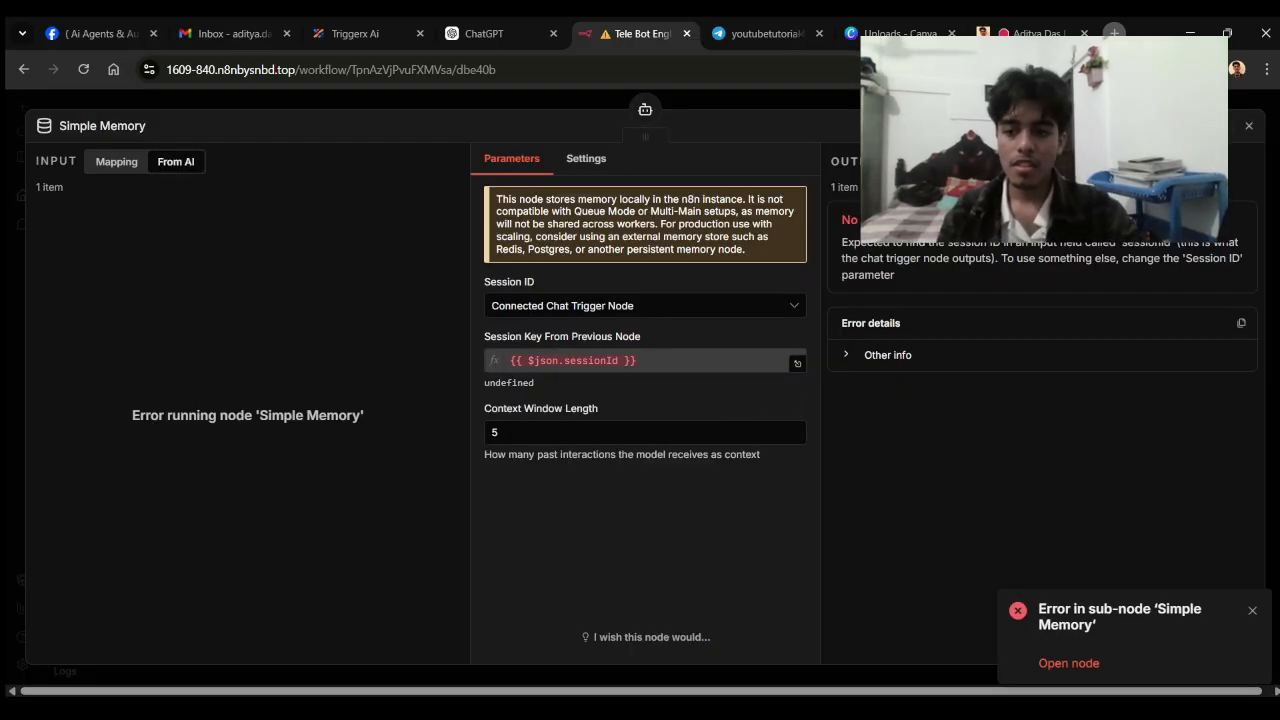
{"action": "left_click", "coordinate": [115, 163]}
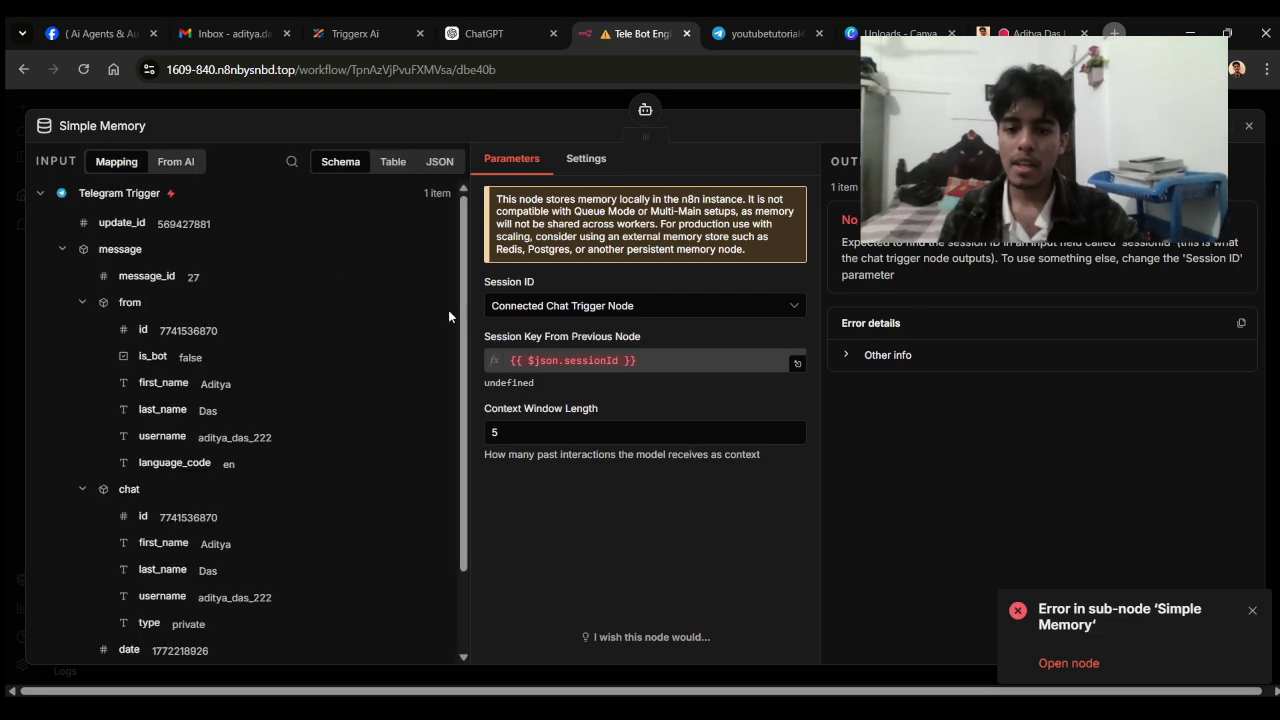
{"action": "left_click", "coordinate": [588, 308]}
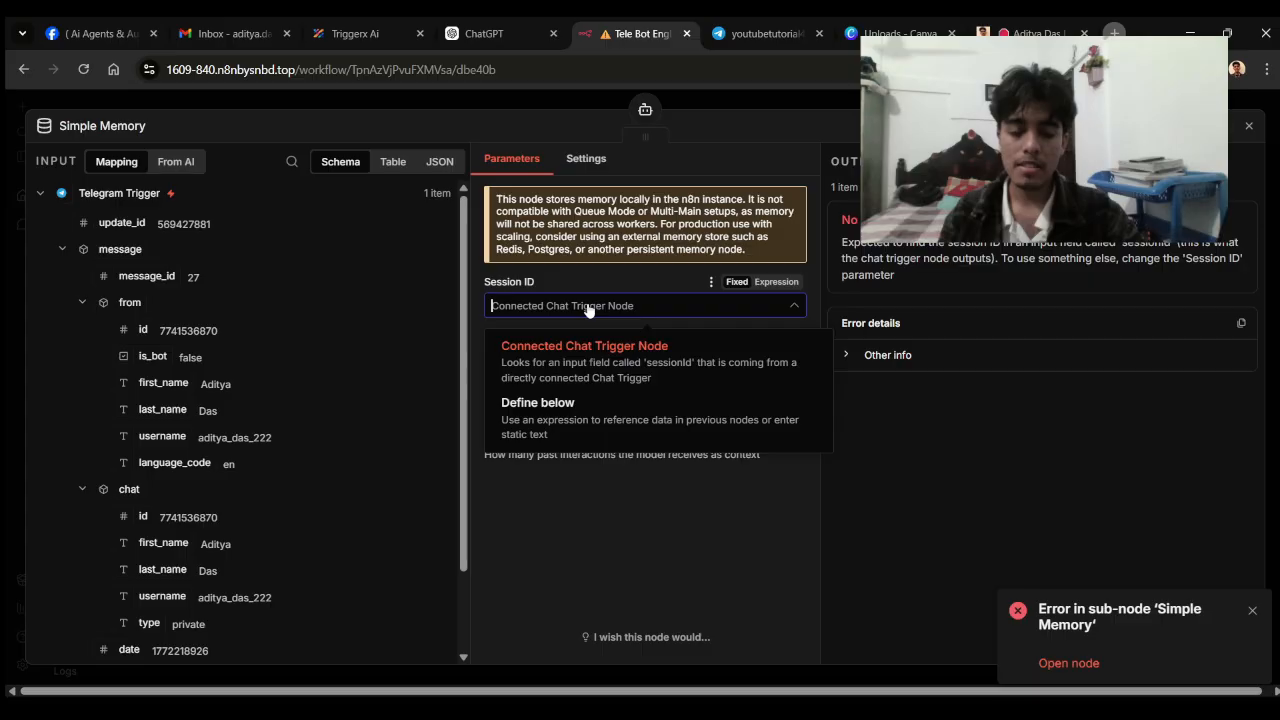
{"action": "left_click", "coordinate": [594, 430]}
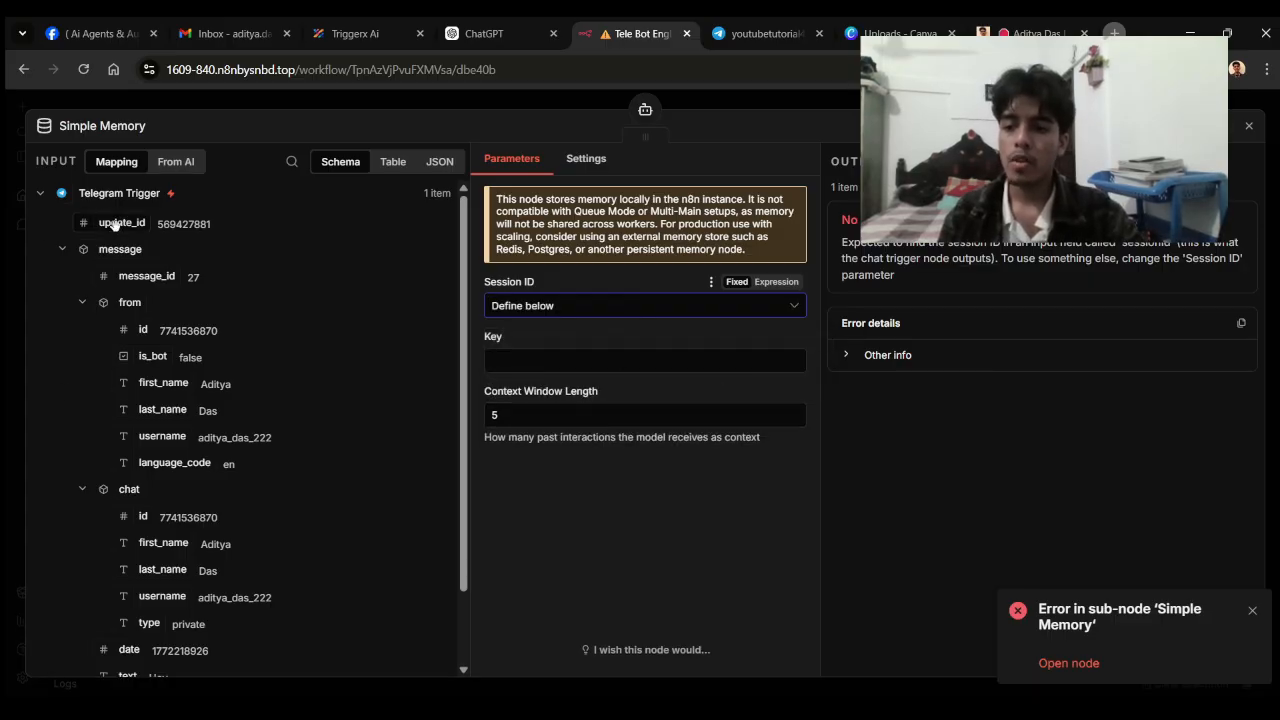
{"action": "left_click_drag", "start_coordinate": [116, 224], "coordinate": [665, 372]}
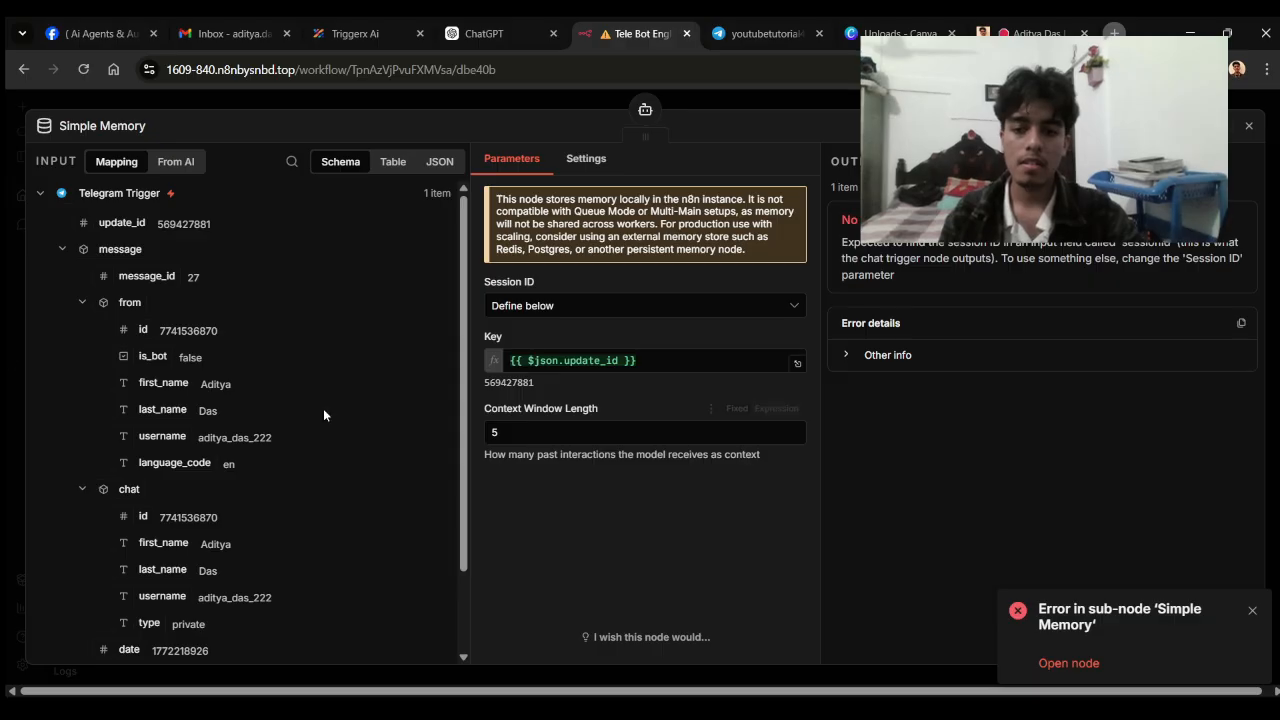
{"action": "left_click", "coordinate": [10, 330]}
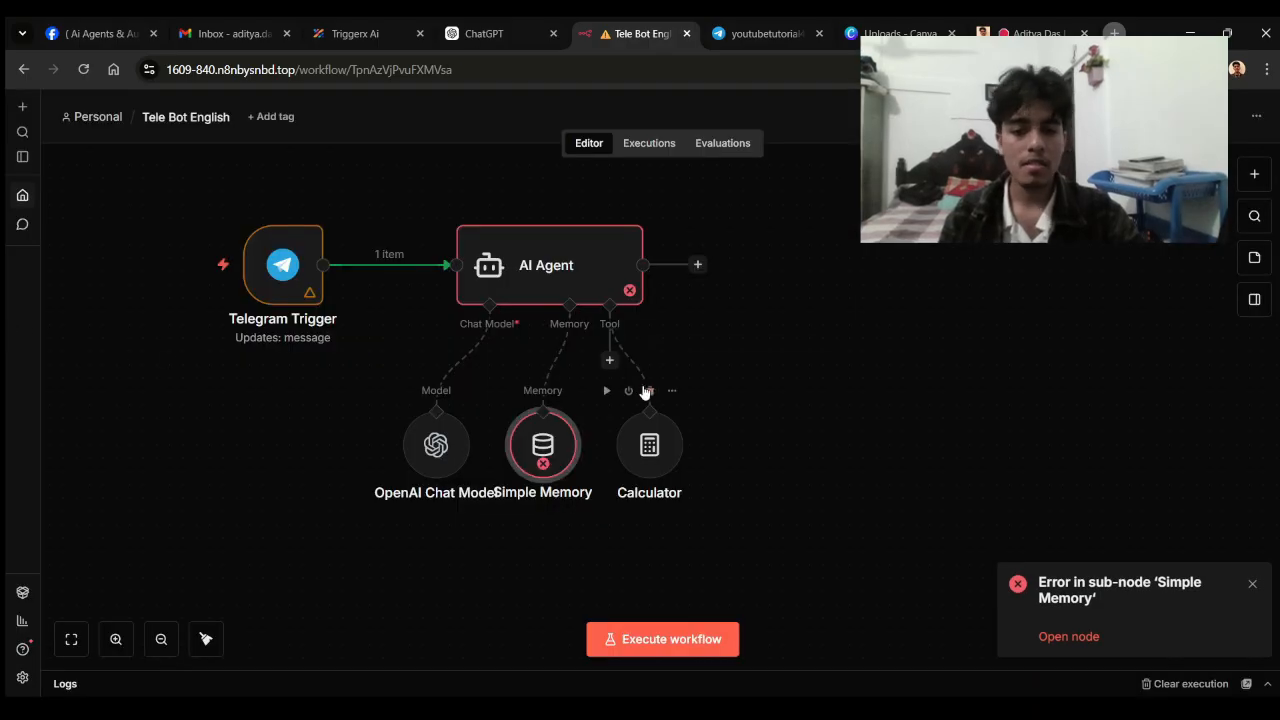
In the AI Agent, set the prompt source to Define below and map the Telegram message text as the user message.
{"action": "double_click", "coordinate": [558, 278]}
{"action": "left_click", "coordinate": [614, 219]}
{"action": "left_click", "coordinate": [601, 345]}
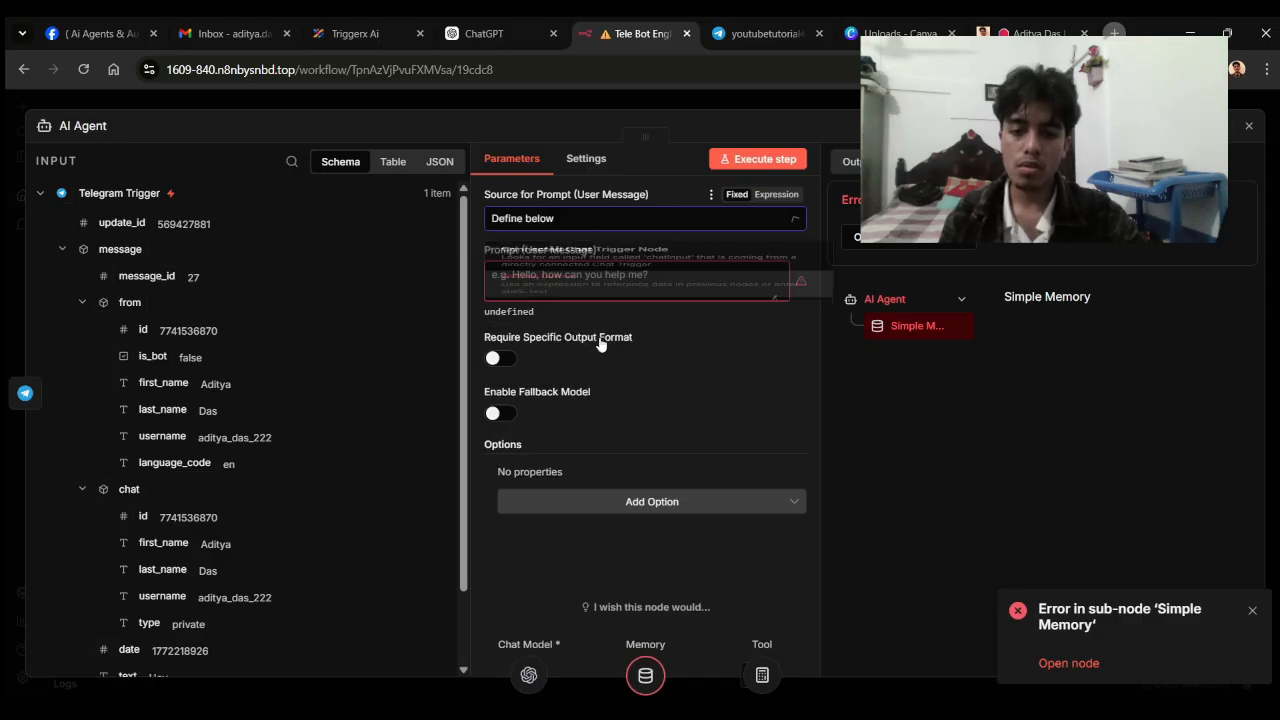
{"action": "scroll", "coordinate": [206, 423], "scroll_direction": "down", "scroll_amount": 2}
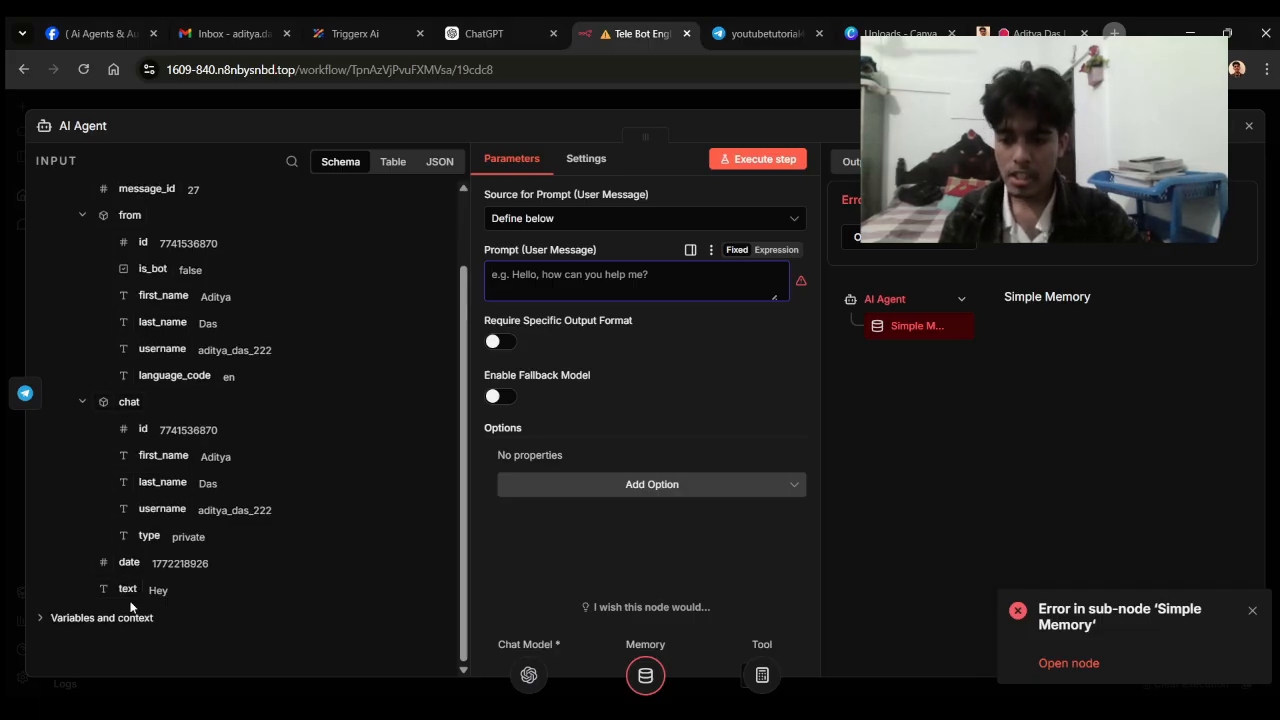
{"action": "left_click_drag", "start_coordinate": [122, 590], "coordinate": [560, 282]}
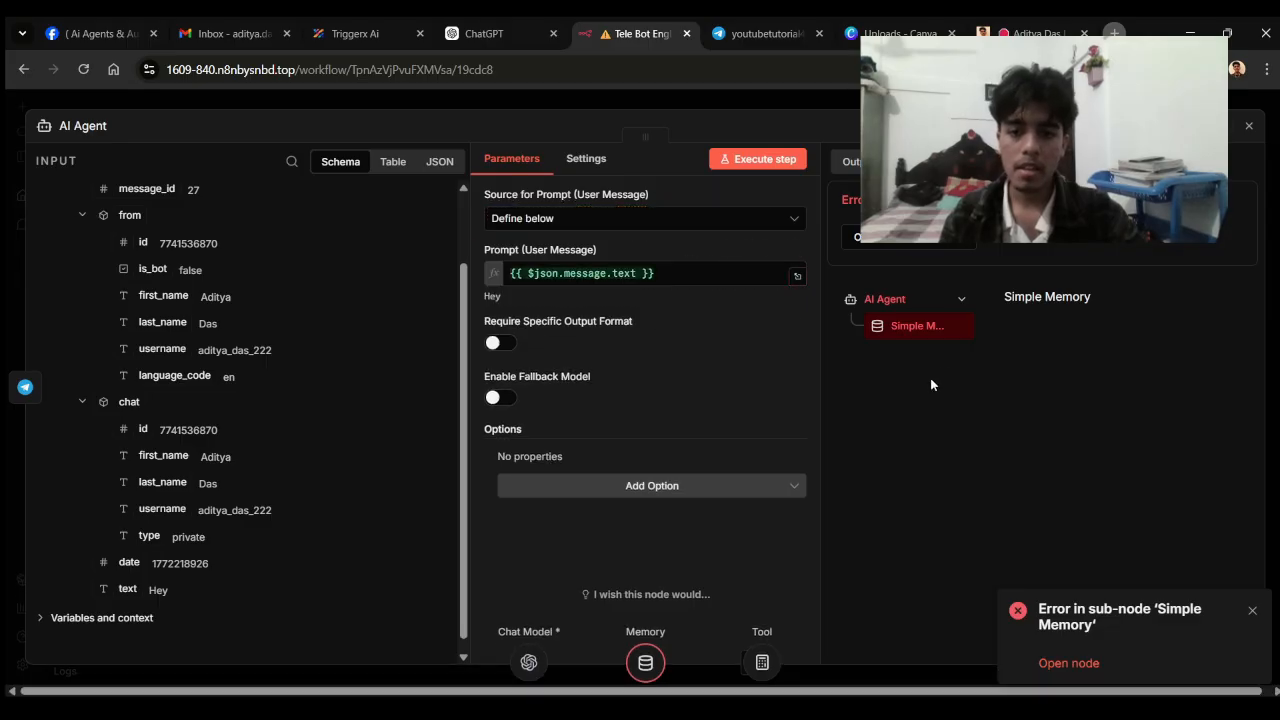
Add a System Message option reading "You are a helpful assistant , You were always inspire and motivate me to learn AI Automation".
{"action": "left_click", "coordinate": [594, 489]}
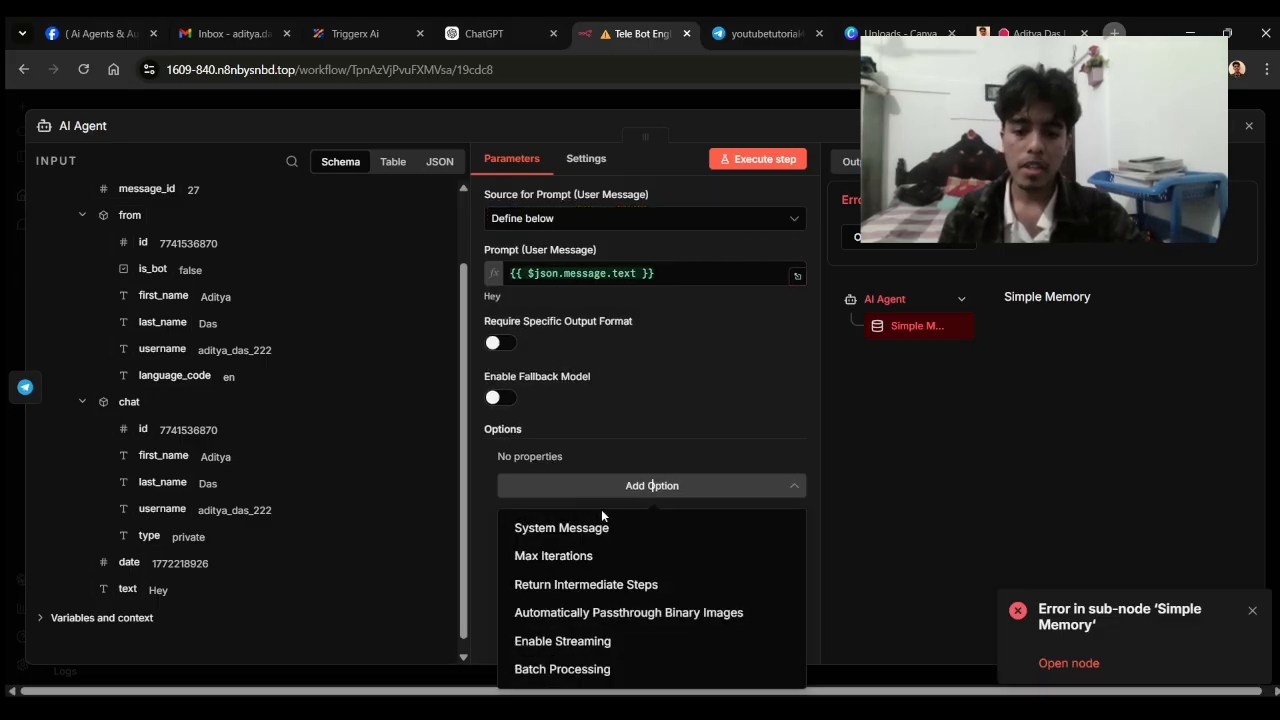
{"action": "left_click", "coordinate": [612, 527]}
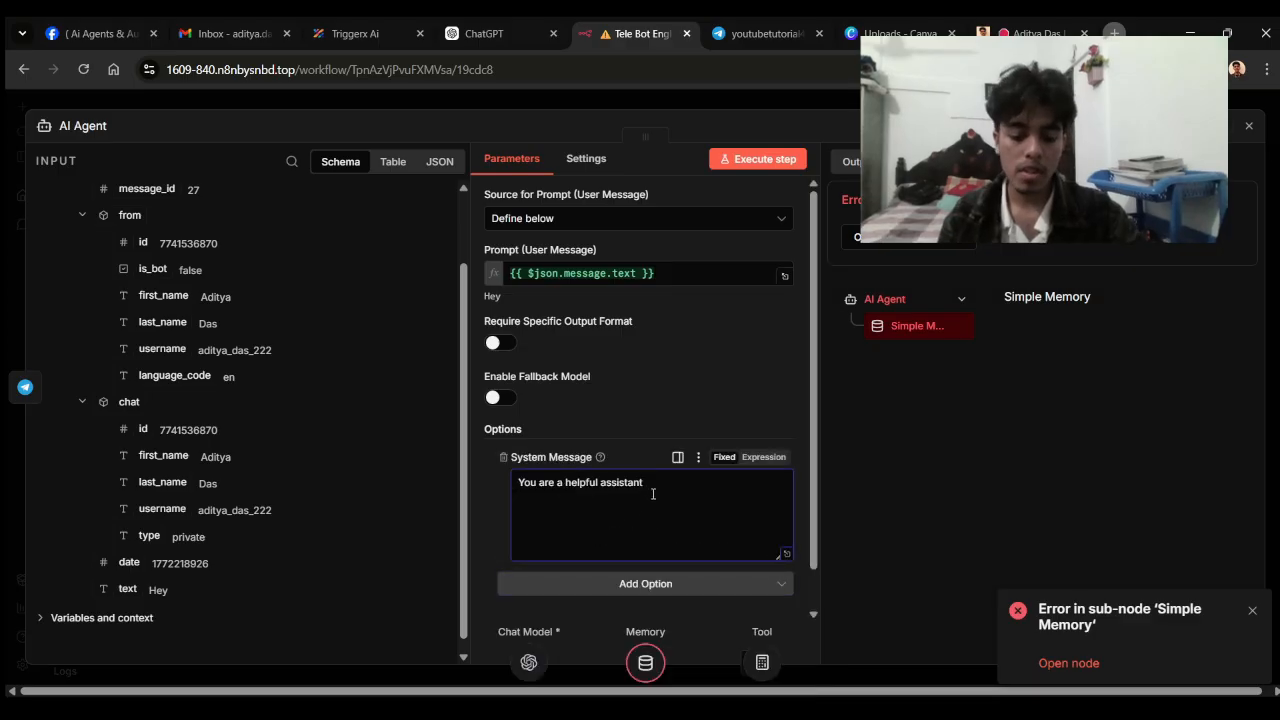
{"action": "type", "text": ","}
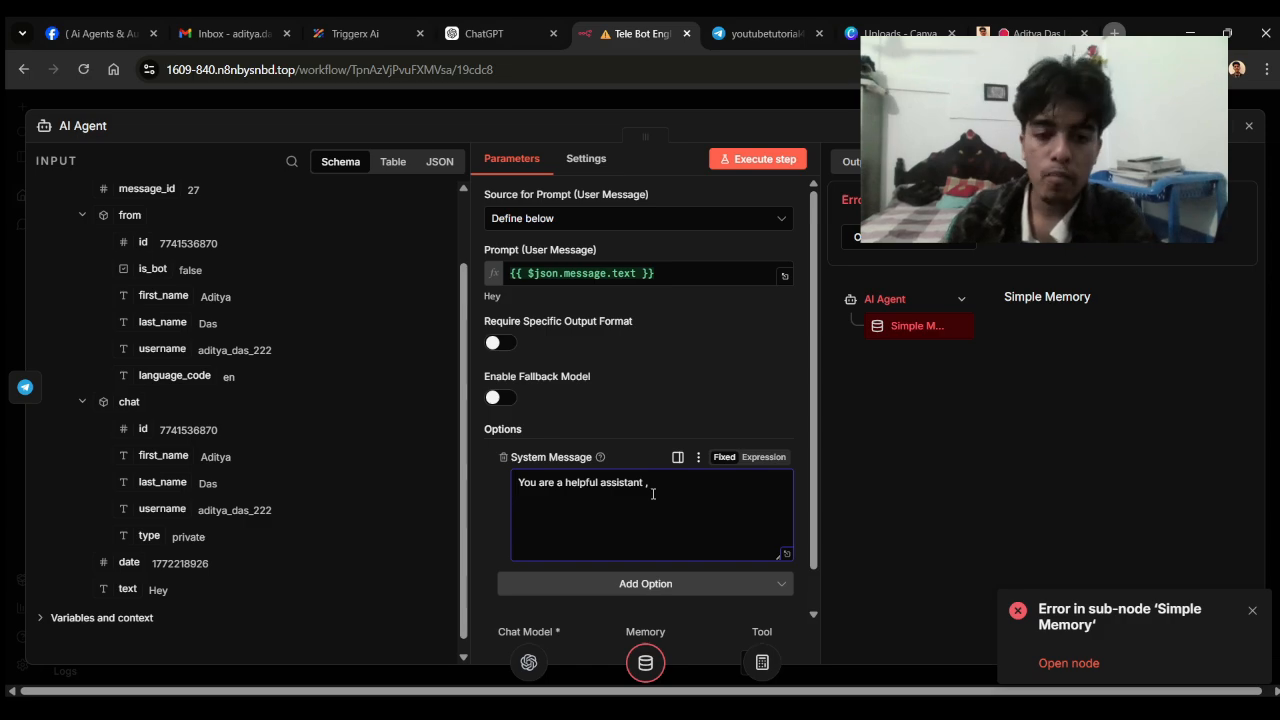
{"action": "type", "text": " you were"}
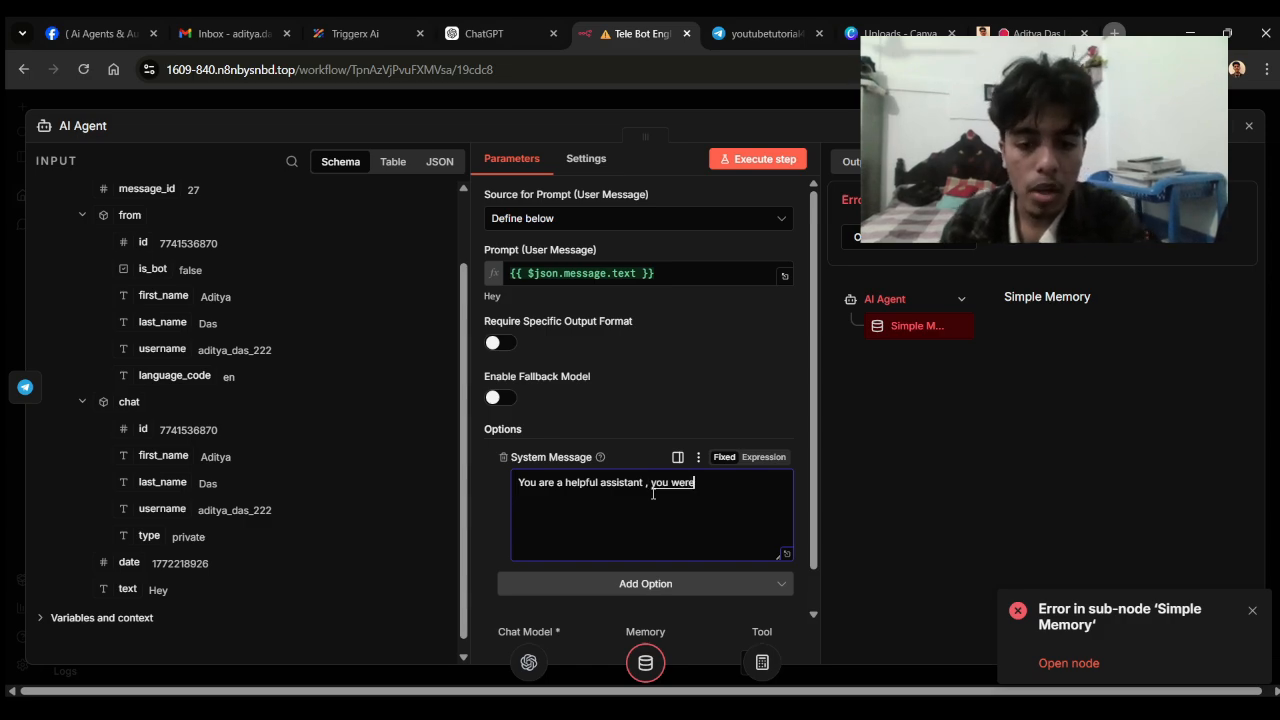
{"action": "type", "text": " always"}
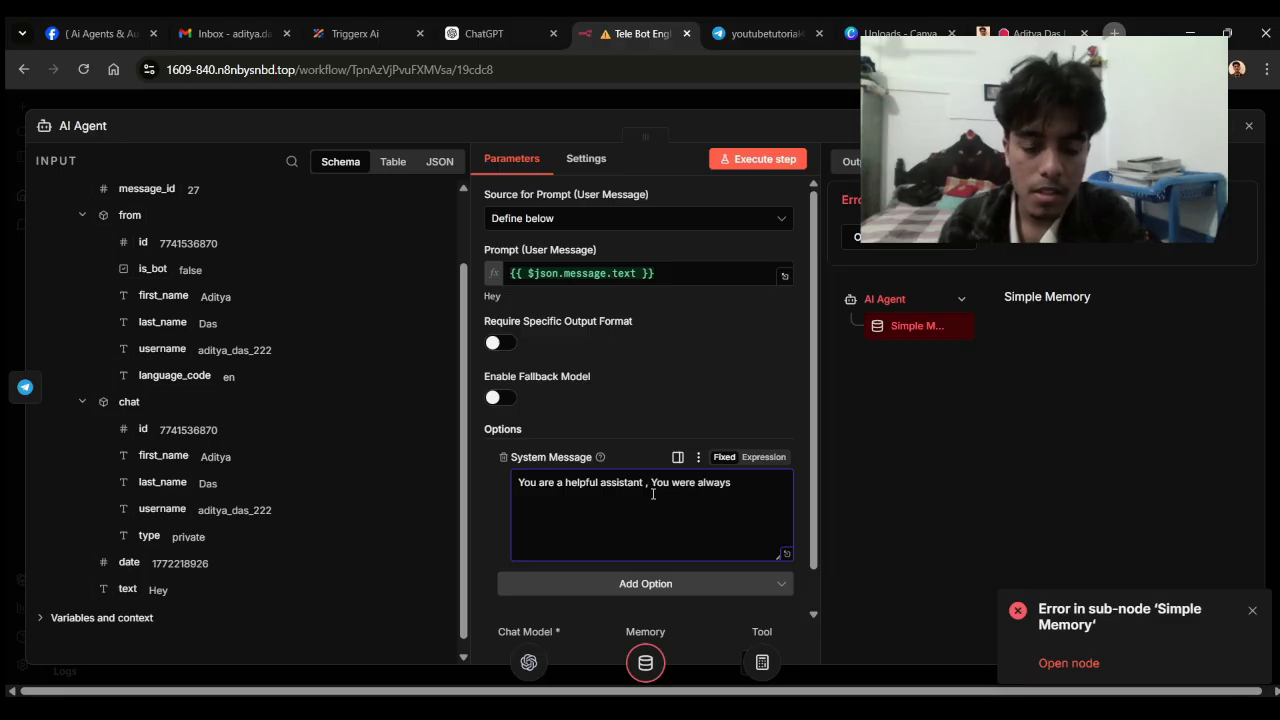
{"action": "type", "text": " inspire and motivate me to air"}
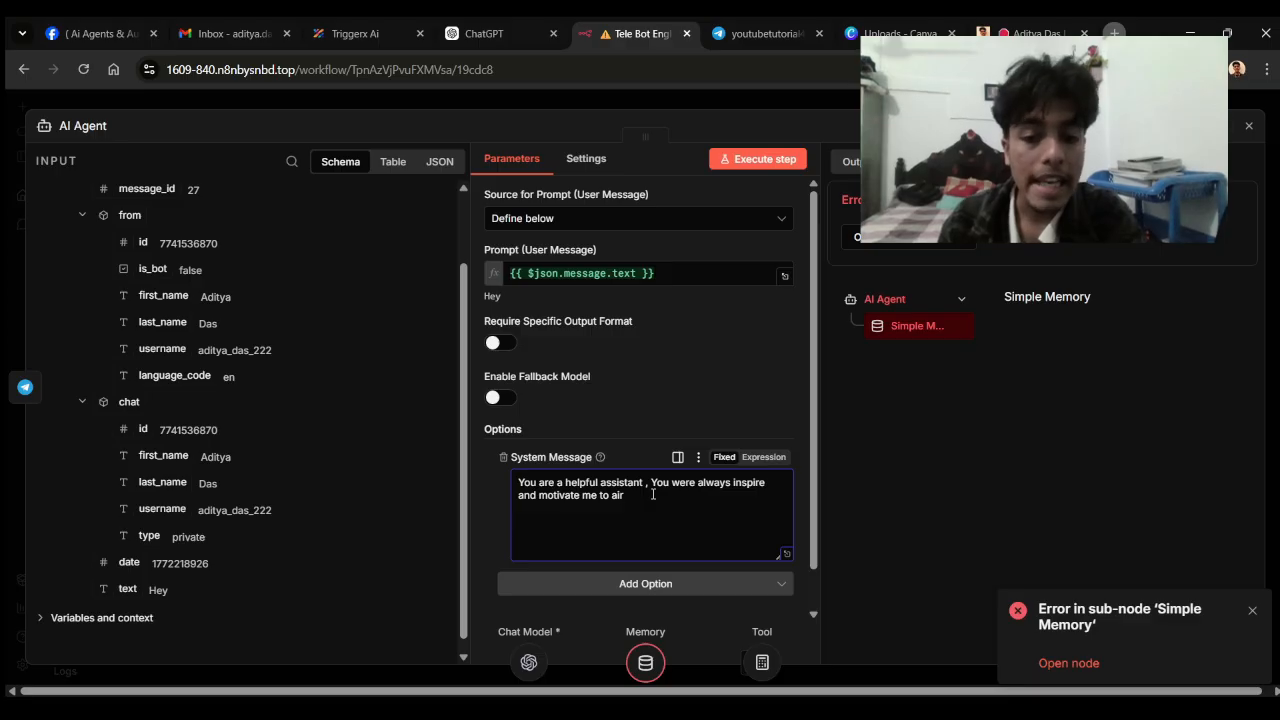
{"action": "type", "text": " AI Autom"}
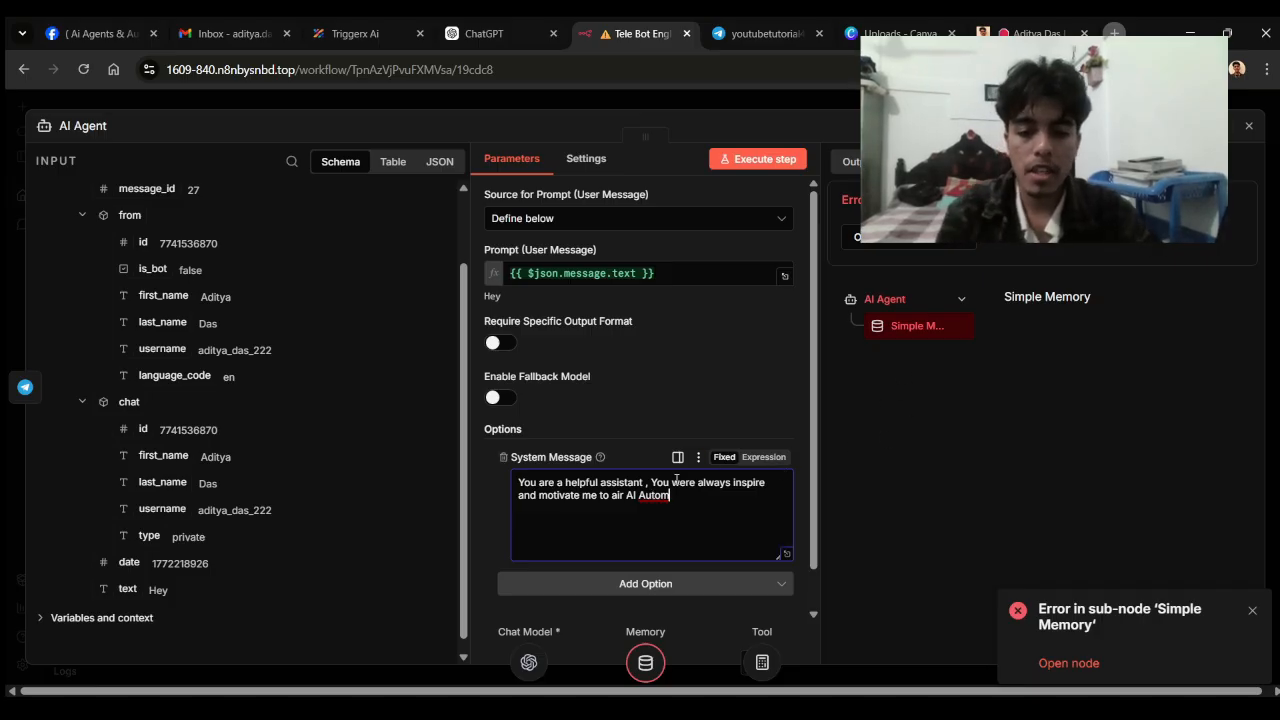
{"action": "left_click", "coordinate": [624, 495]}
{"action": "key", "text": "BackSpace"}
{"action": "key", "text": "BackSpace"}
{"action": "key", "text": "BackSpace"}
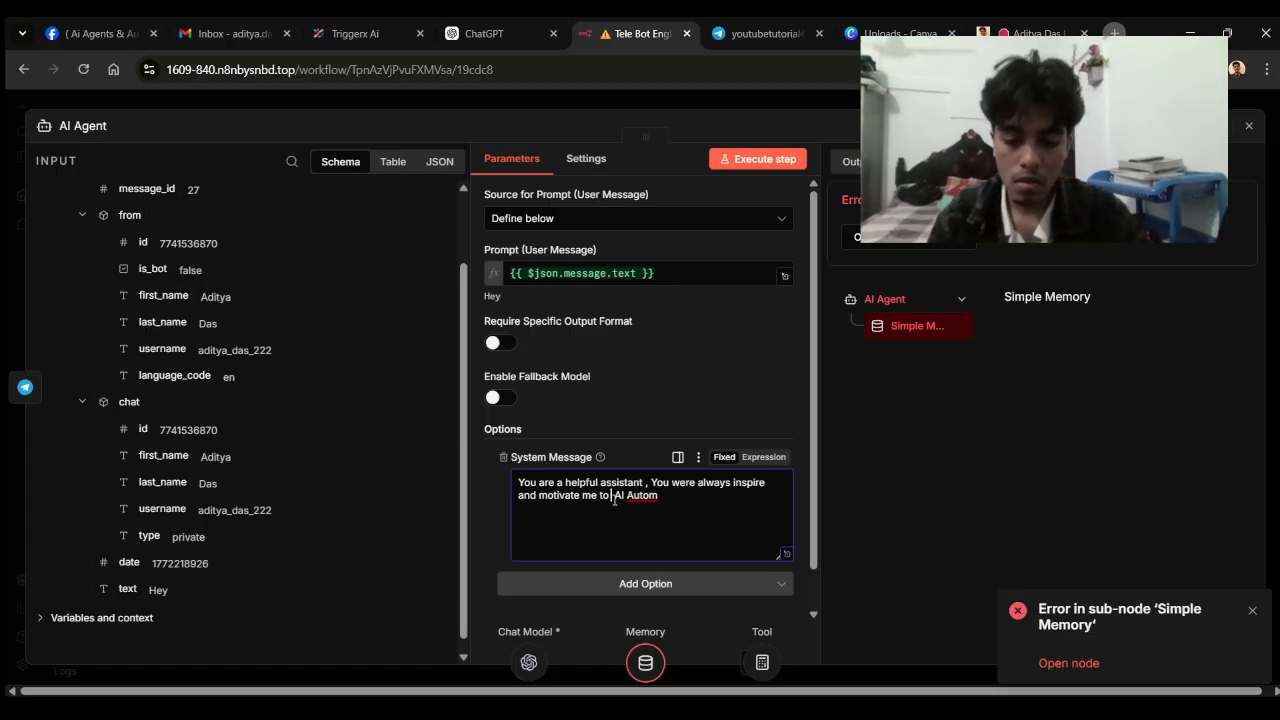
{"action": "type", "text": "learn"}
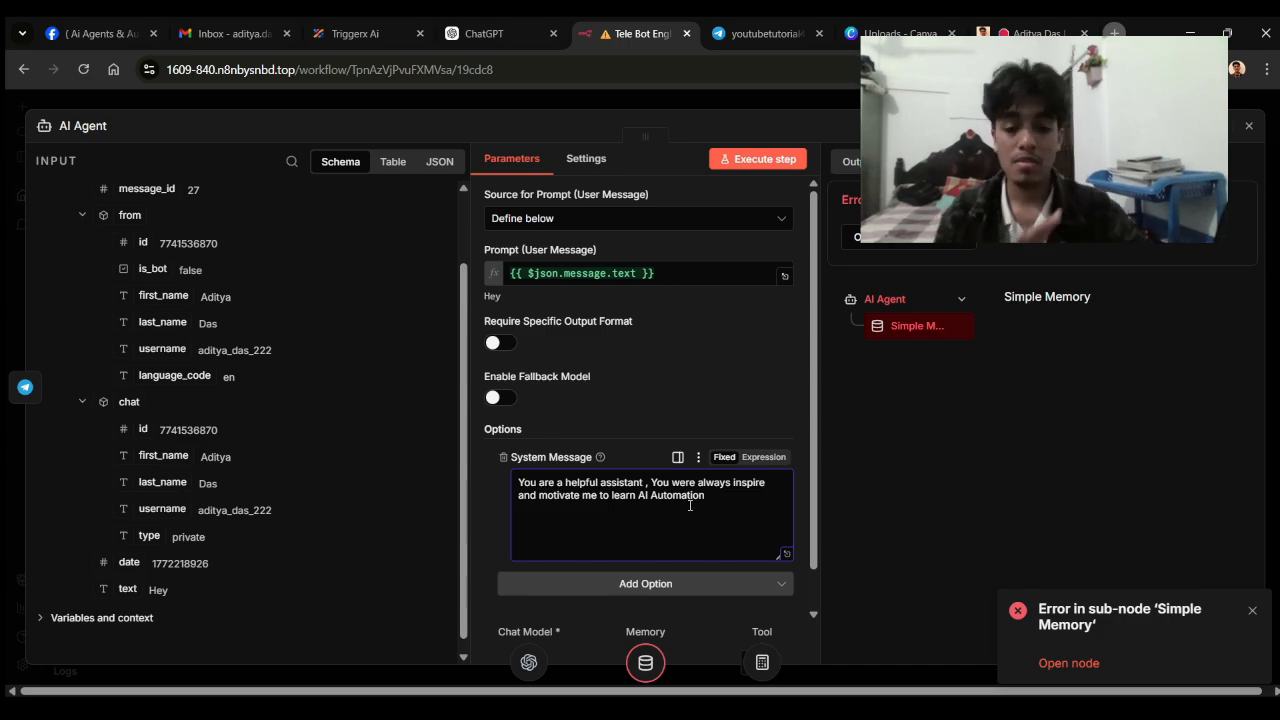
Extend the AI Agent's System Message with ", Always give response small but powerful" and close the node.
{"action": "left_click", "coordinate": [1252, 610]}
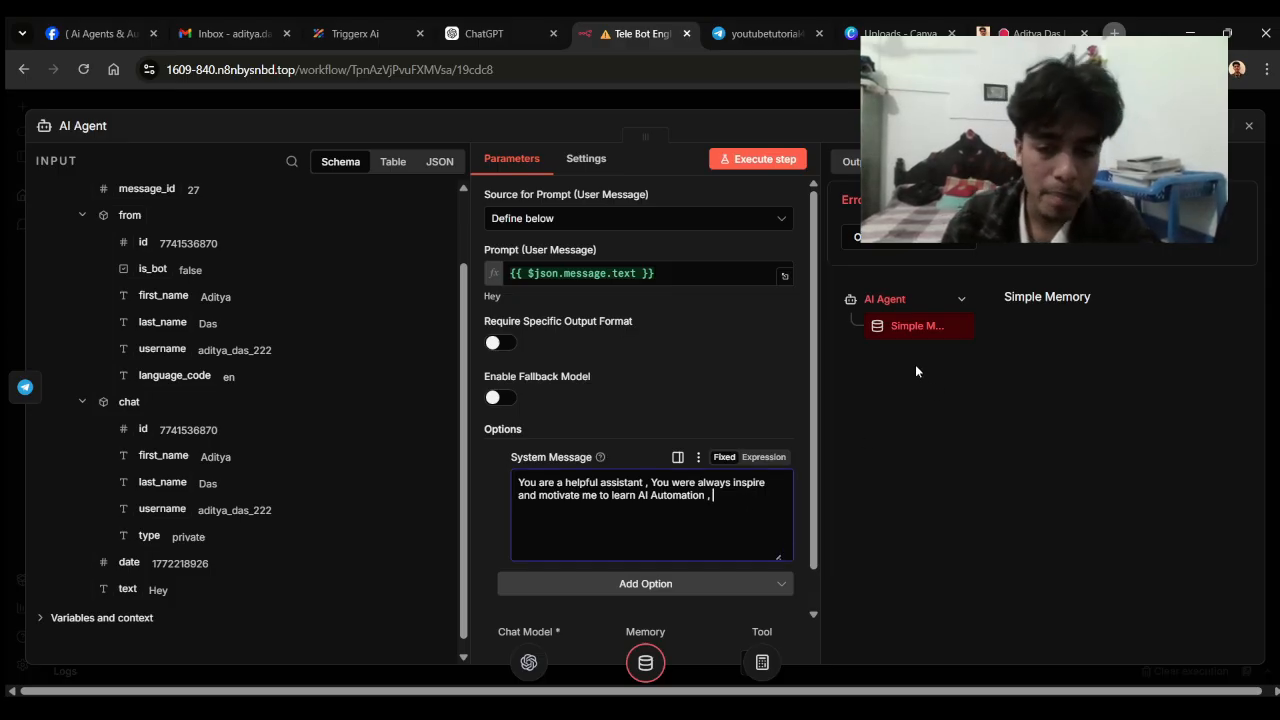
{"action": "type", "text": "Always give response small"}
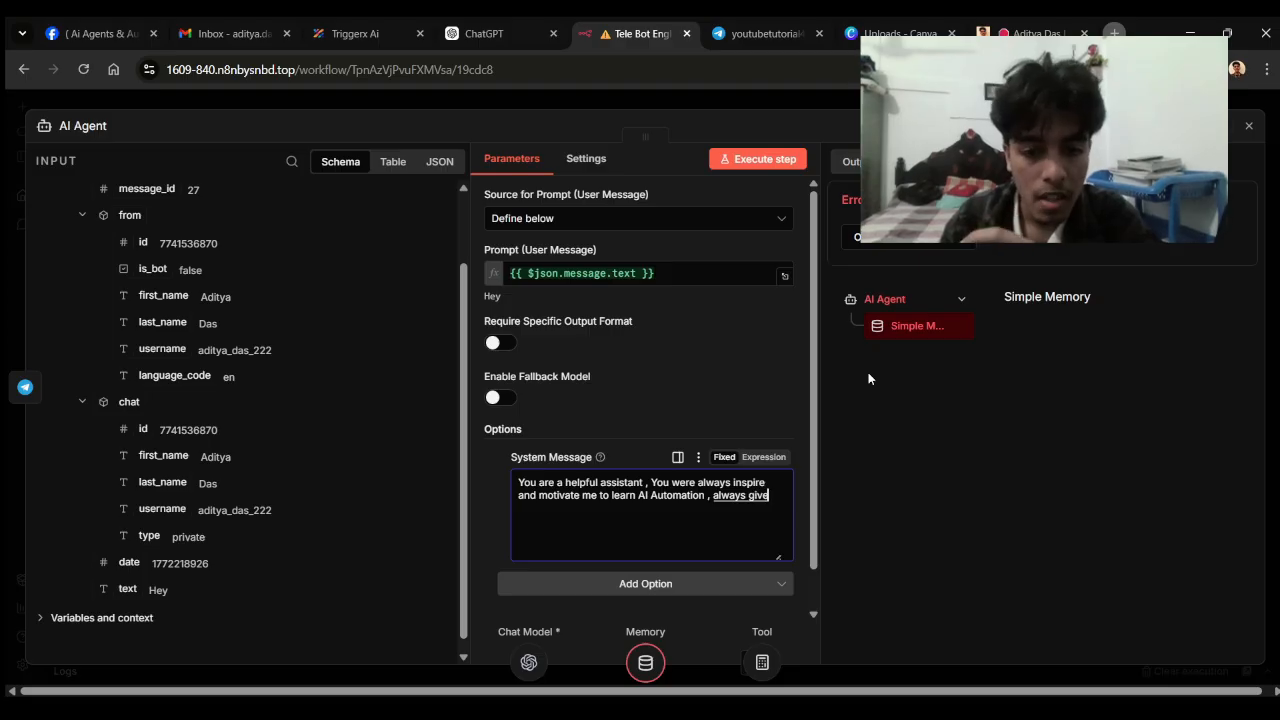
{"action": "type", "text": " but powerful"}
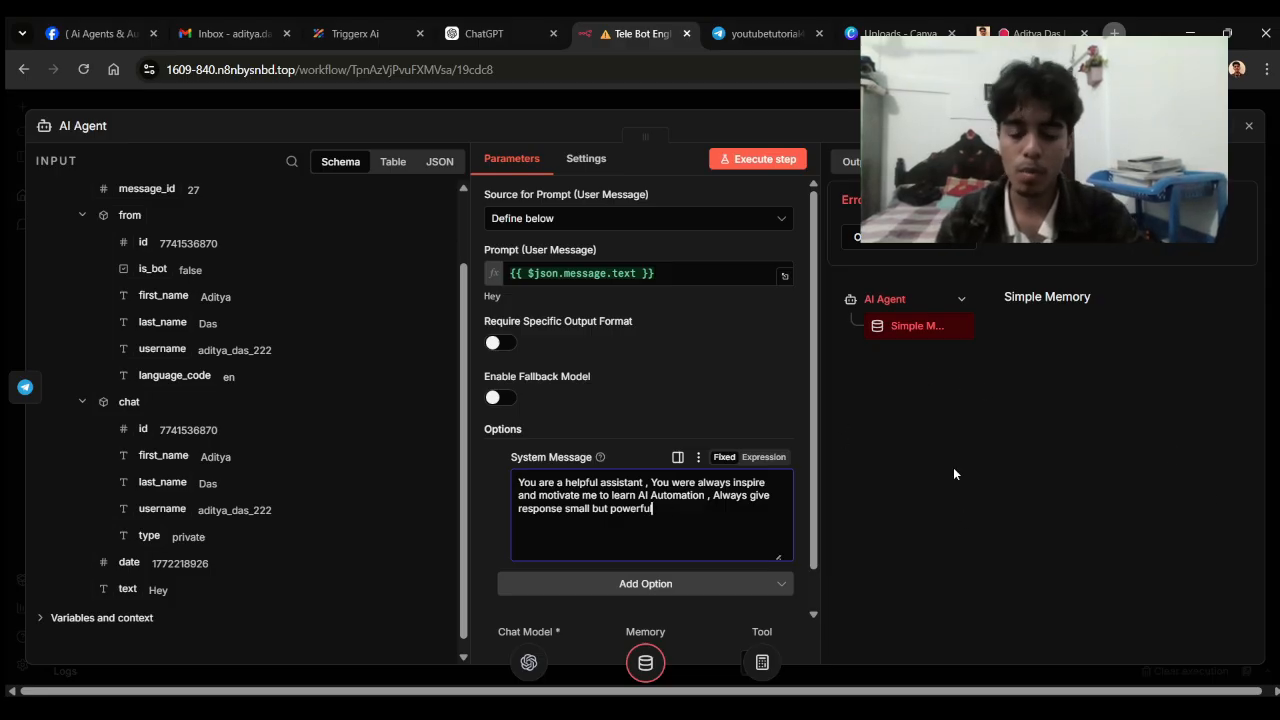
{"action": "left_click", "coordinate": [5, 299]}
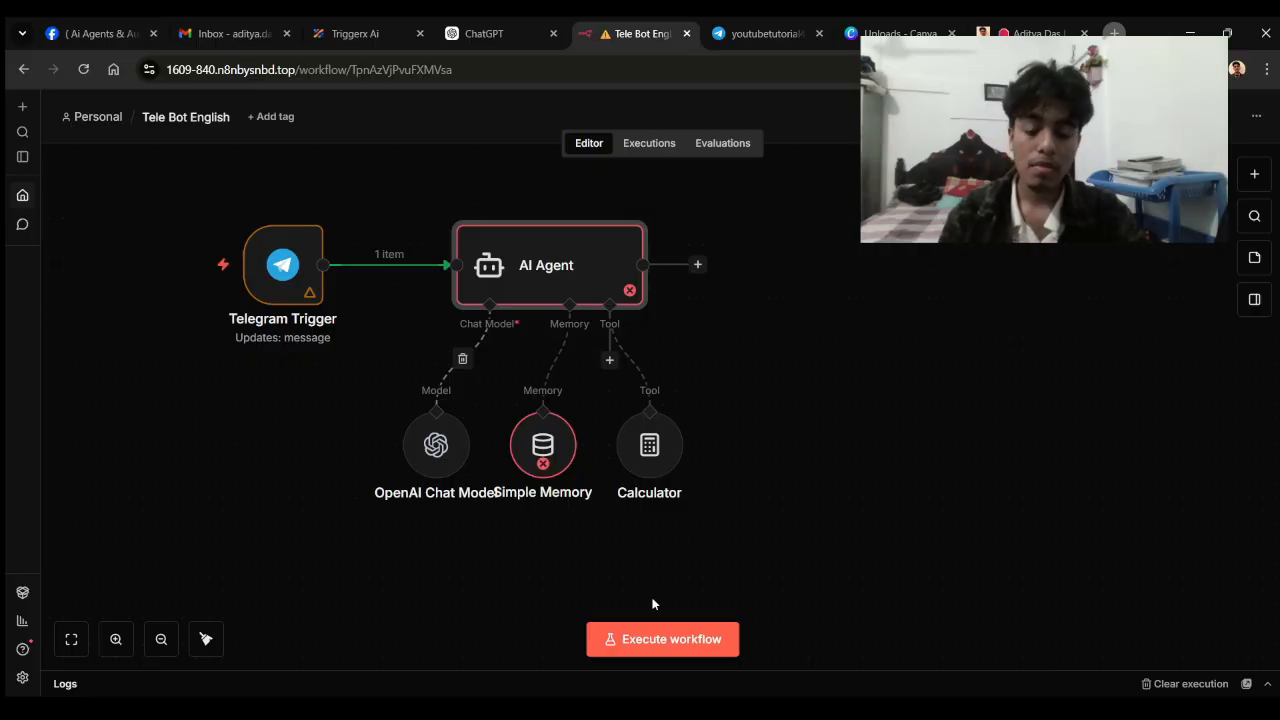
Execute the workflow, send "Hey" to the youtubetutorial44bot chat in Telegram, and return to n8n to watch the run.
{"action": "left_click", "coordinate": [665, 640]}
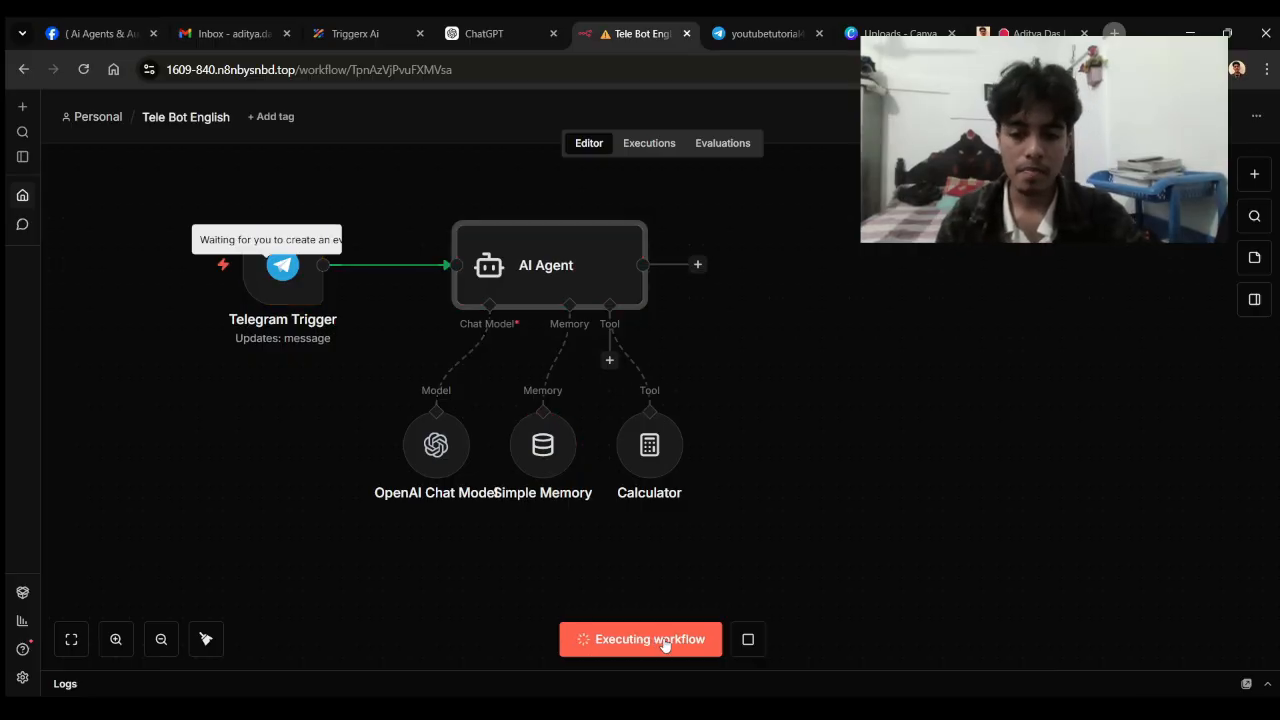
{"action": "left_click", "coordinate": [770, 33]}
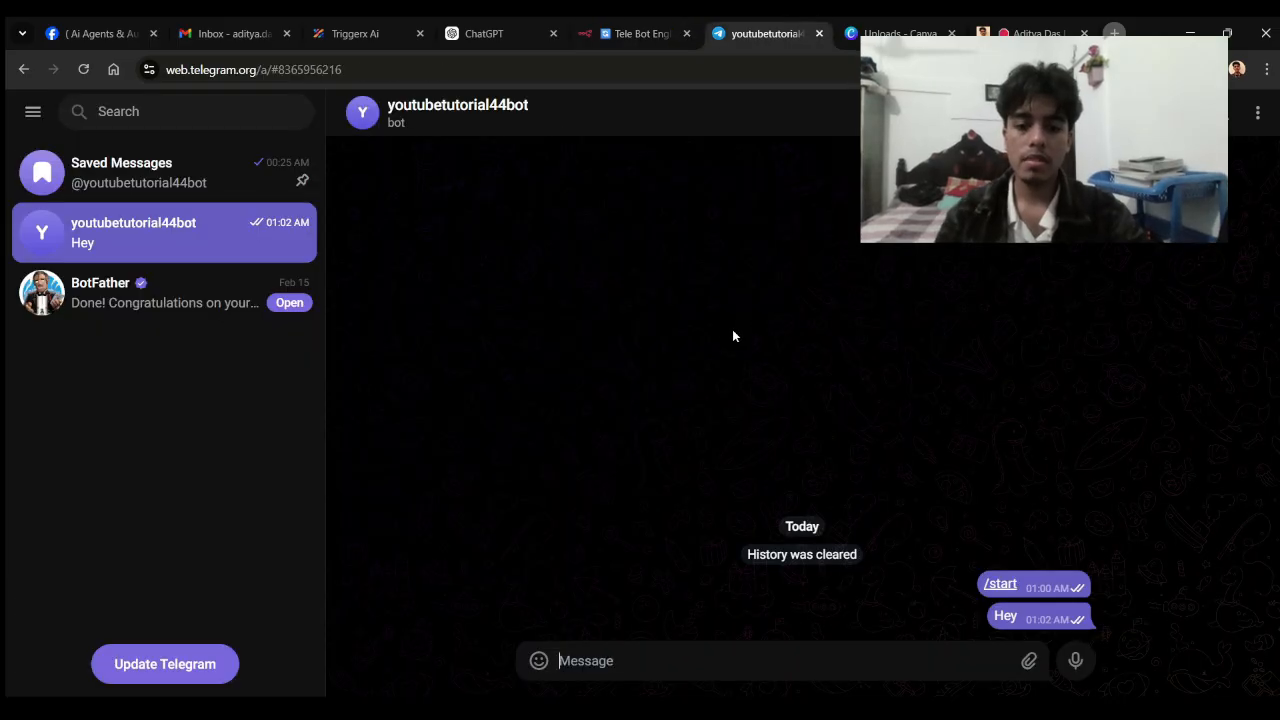
{"action": "type", "text": "Hey"}
{"action": "key", "text": "Return"}
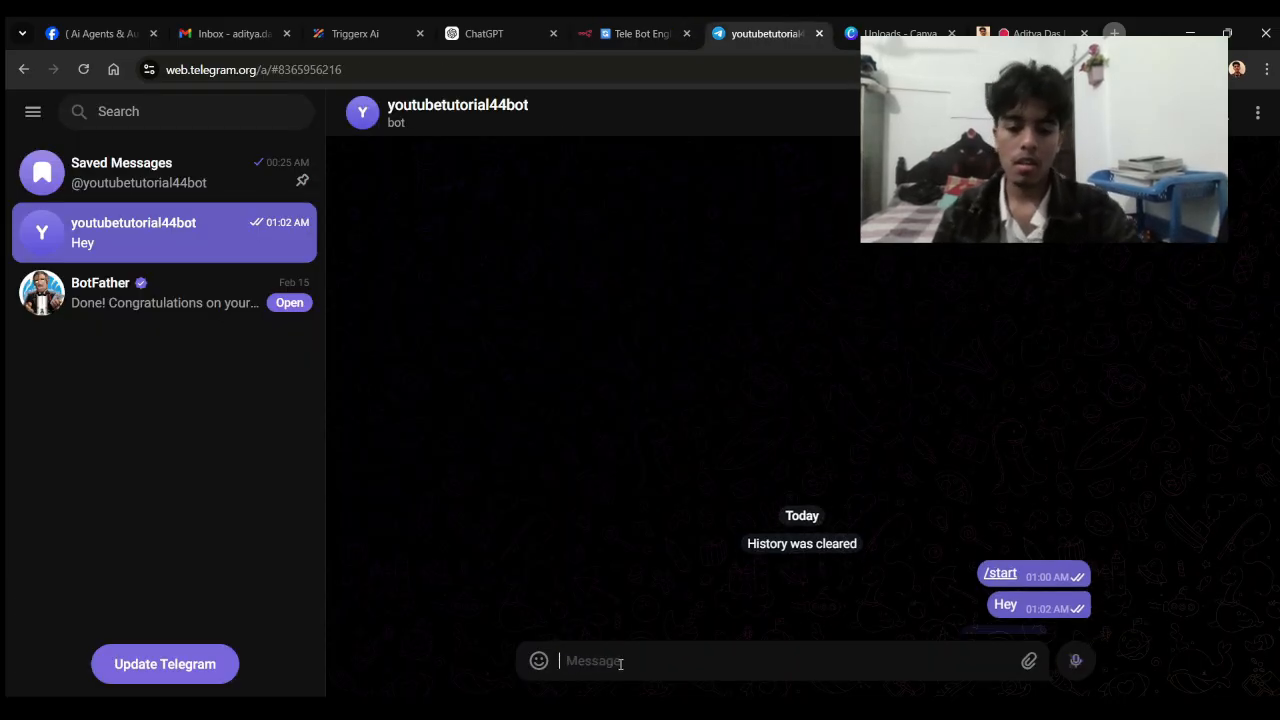
{"action": "left_click", "coordinate": [640, 33]}
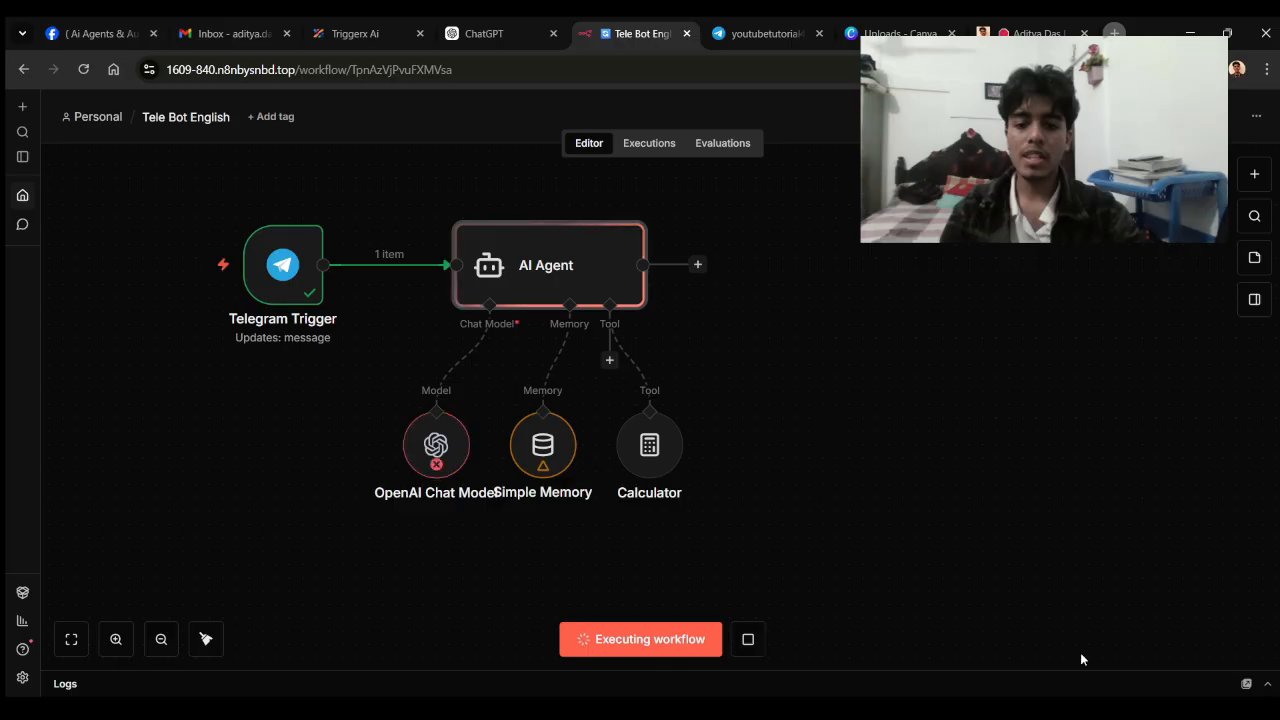
Switch the OpenAI Chat Model node's credential to OpenAi account.
{"action": "double_click", "coordinate": [434, 447]}
{"action": "left_click", "coordinate": [600, 214]}
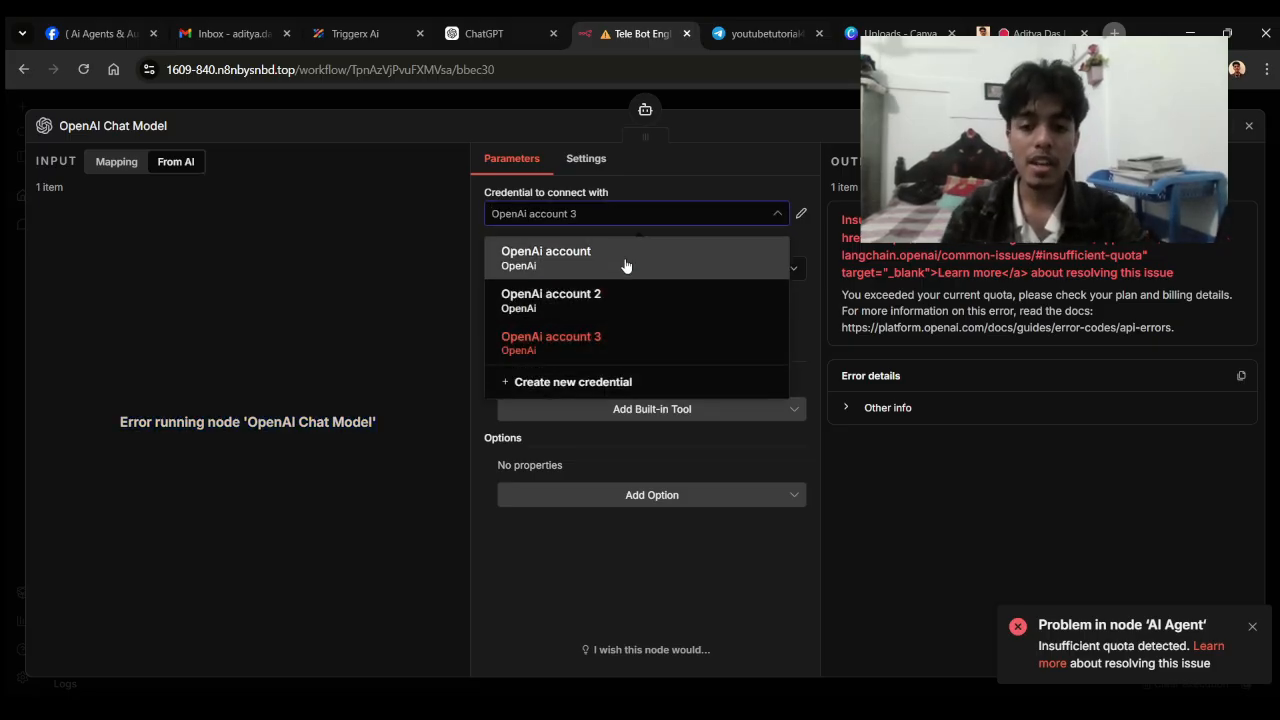
{"action": "left_click", "coordinate": [625, 262]}
{"action": "left_click", "coordinate": [5, 252]}
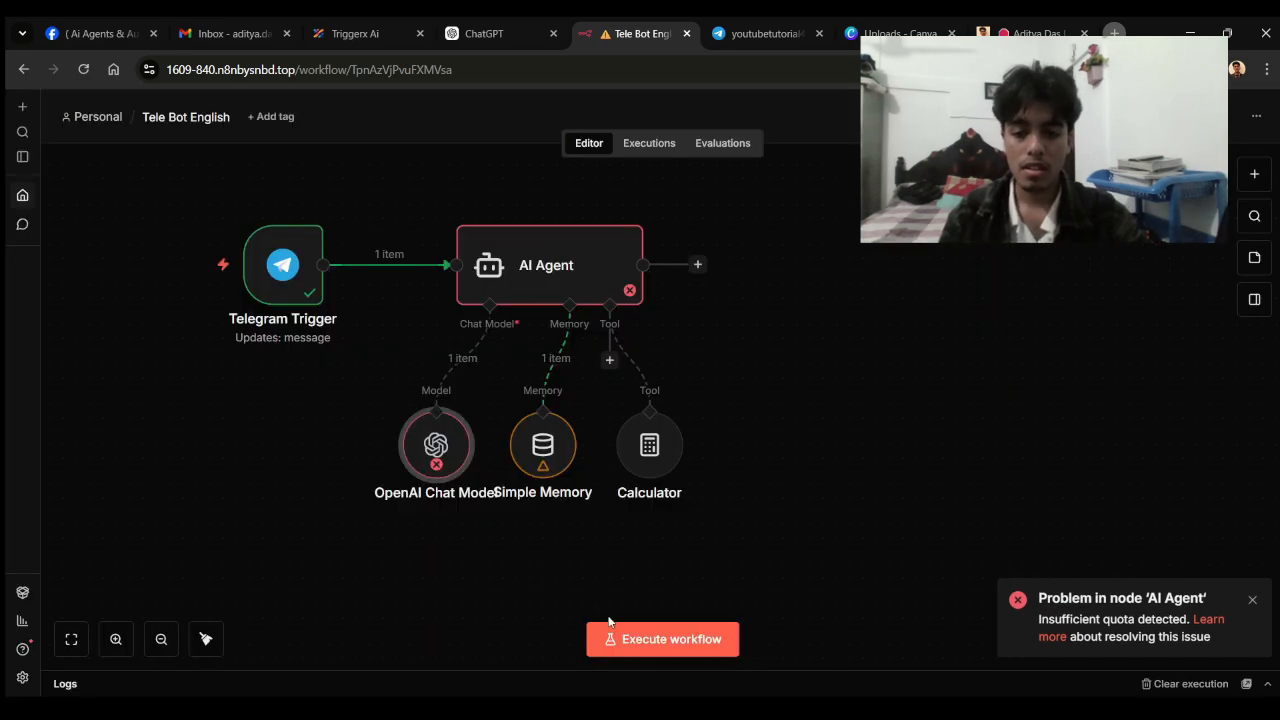
Execute the workflow again, send "Hi" to the youtubetutorial44bot chat in Telegram, and return to n8n.
{"action": "left_click", "coordinate": [631, 638]}
{"action": "left_click", "coordinate": [765, 33]}
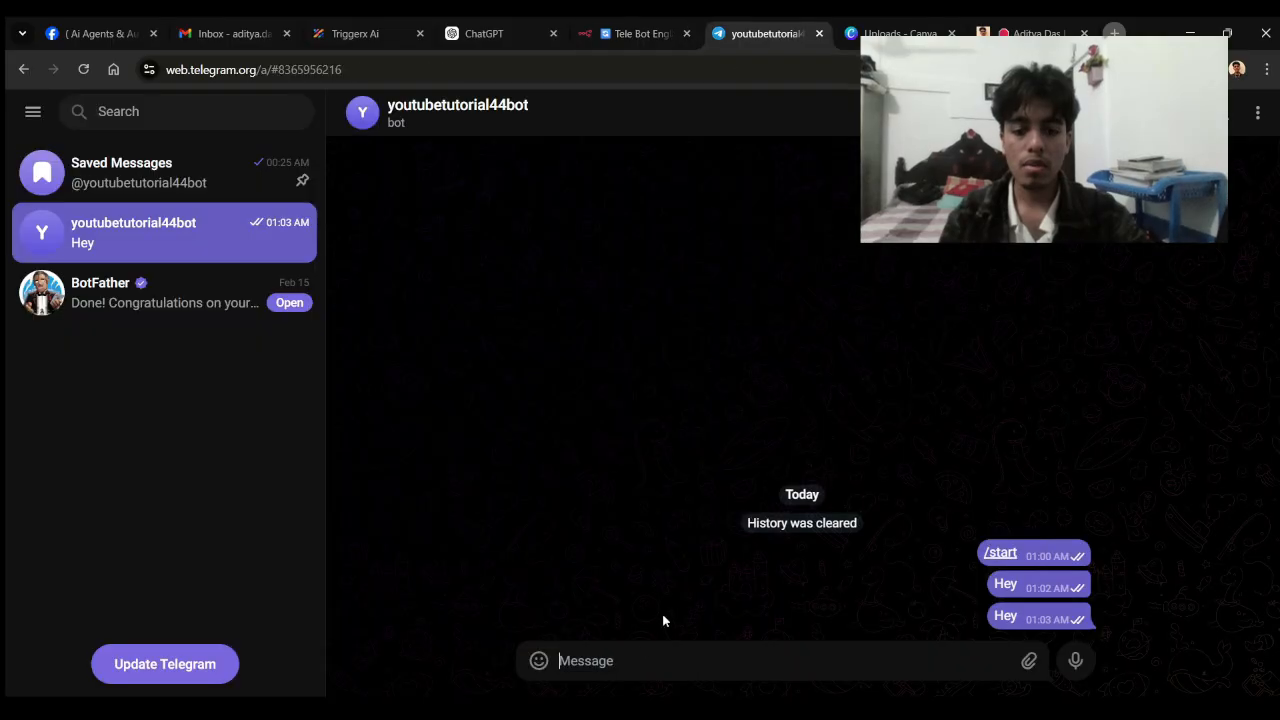
{"action": "type", "text": "Hey"}
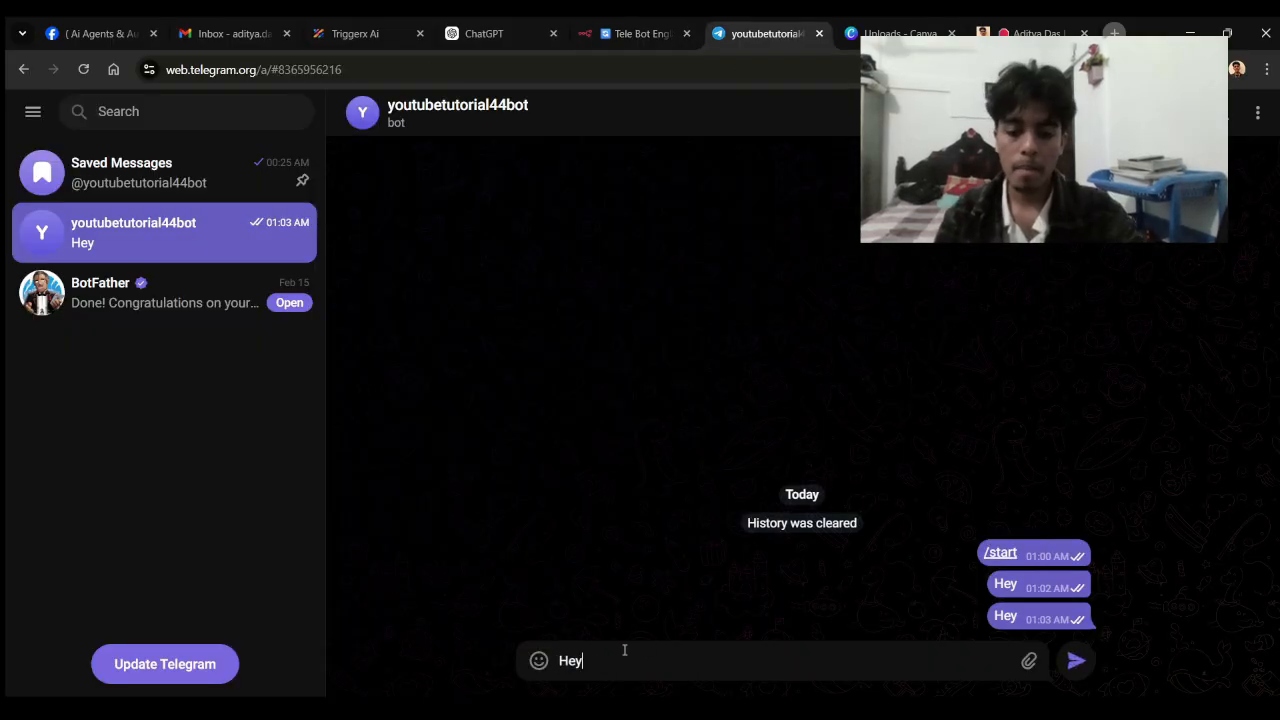
{"action": "key", "text": "BackSpace"}
{"action": "key", "text": "BackSpace"}
{"action": "type", "text": "i"}
{"action": "key", "text": "Return"}
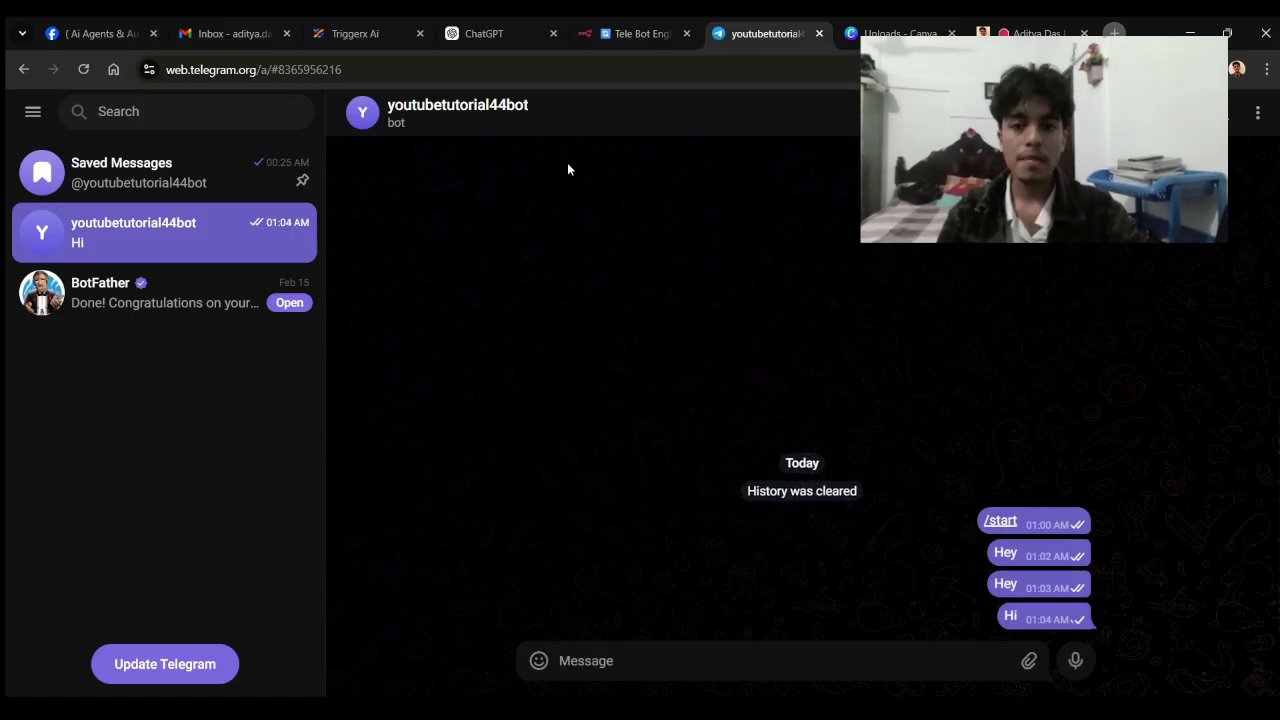
{"action": "left_click", "coordinate": [639, 40]}
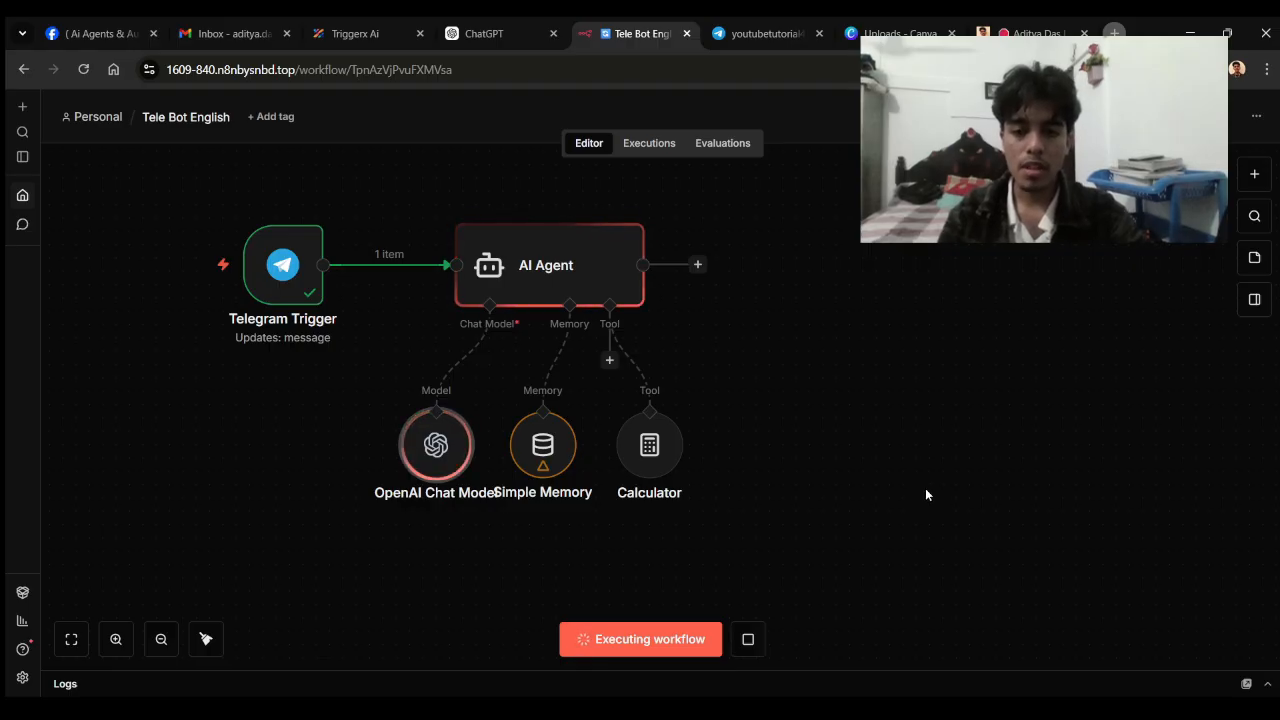
Open the AI Agent node and read the reply in its output.
{"action": "double_click", "coordinate": [577, 258]}
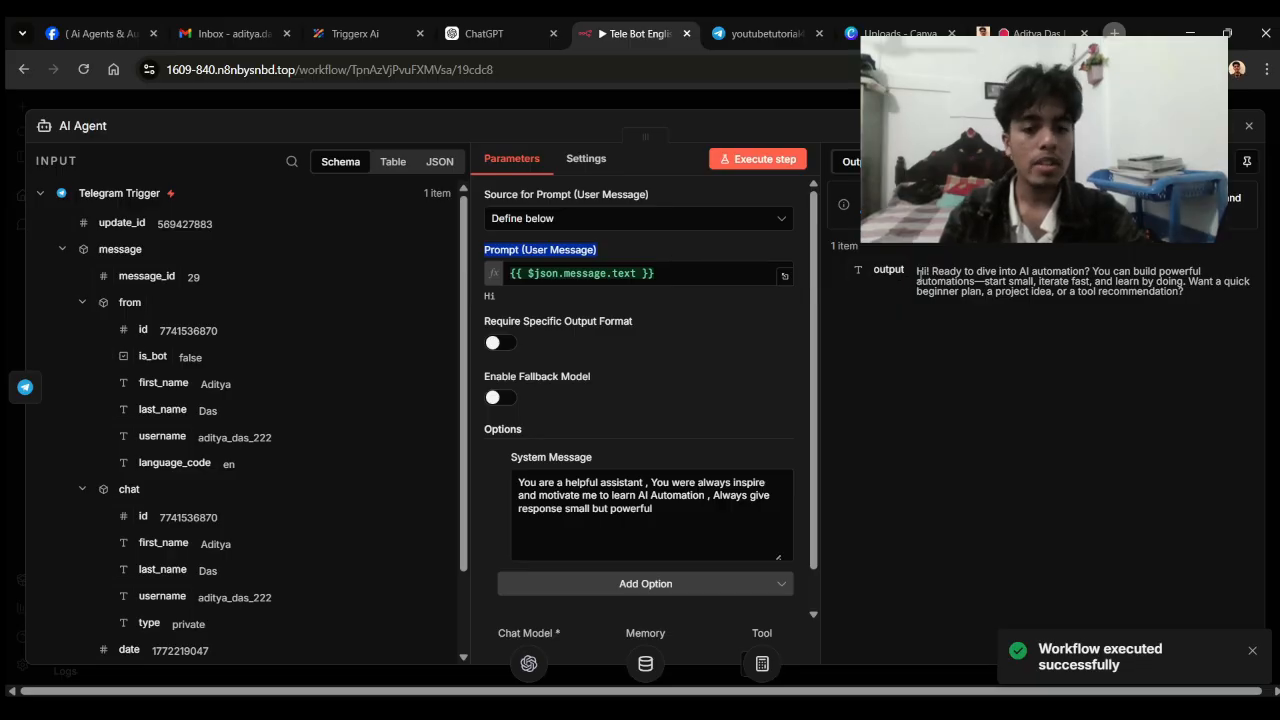
{"action": "left_click_drag", "start_coordinate": [922, 272], "coordinate": [1129, 310]}
{"action": "left_click", "coordinate": [1129, 310]}
{"action": "triple_click", "coordinate": [1134, 272]}
{"action": "left_click", "coordinate": [1077, 266]}
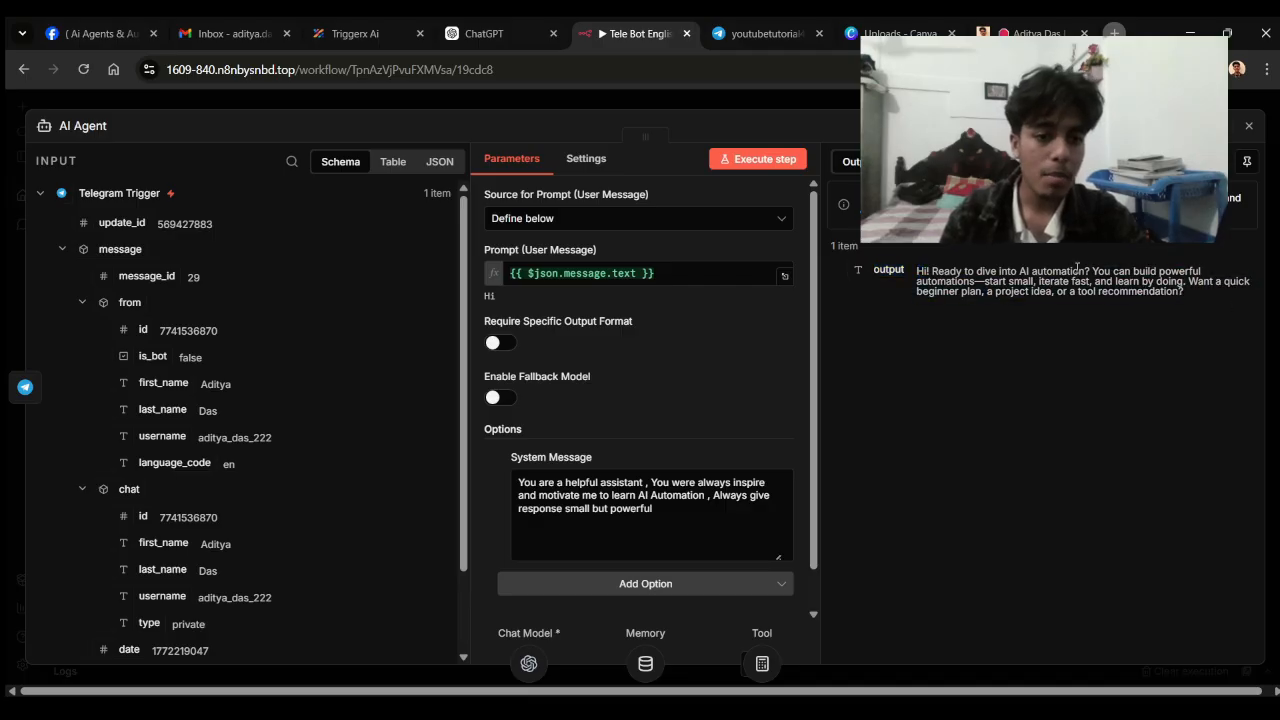
{"action": "triple_click", "coordinate": [1000, 282]}
{"action": "left_click", "coordinate": [1050, 294]}
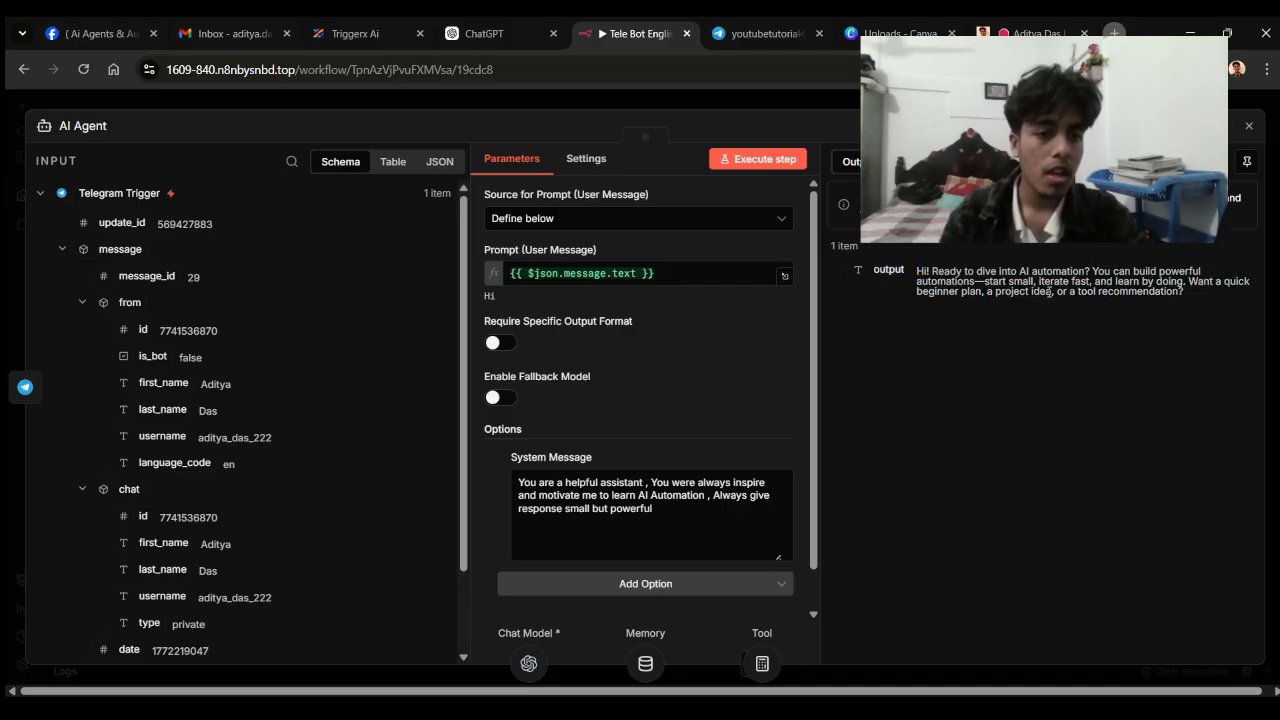
{"action": "left_click_drag", "start_coordinate": [1080, 282], "coordinate": [1153, 284]}
{"action": "left_click", "coordinate": [1143, 313]}
{"action": "triple_click", "coordinate": [1074, 318]}
{"action": "left_click", "coordinate": [1074, 320]}
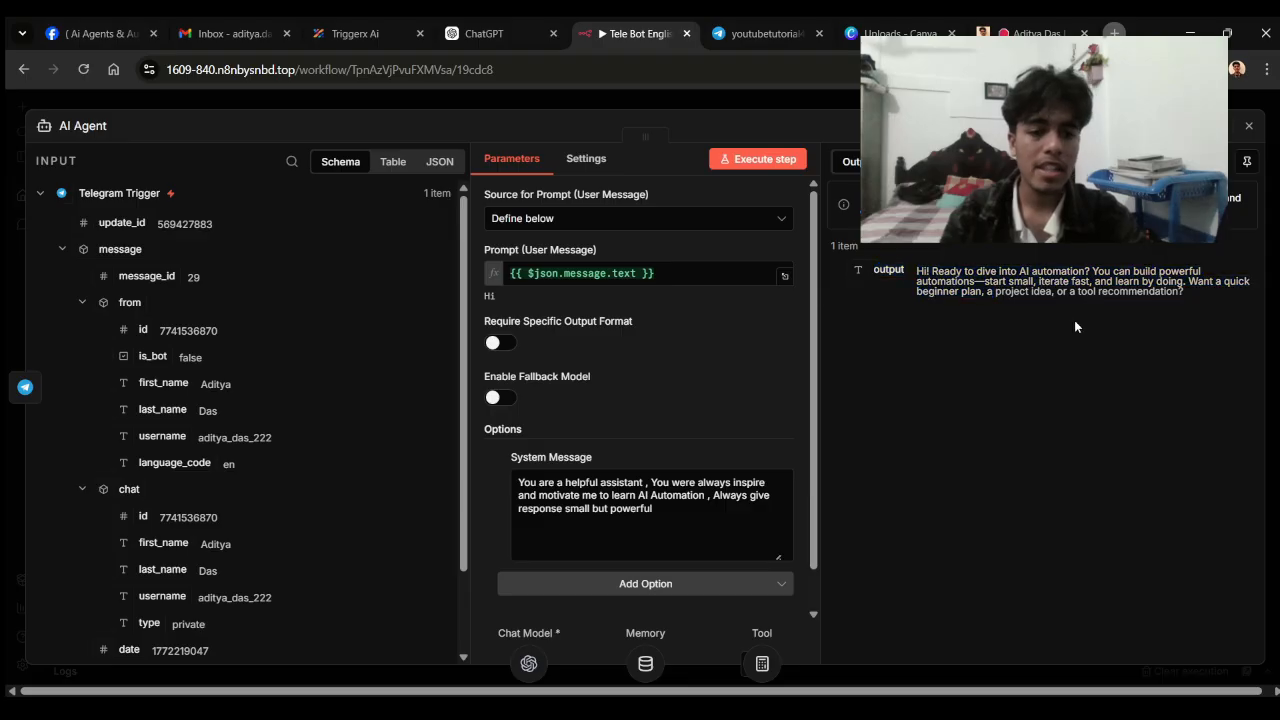
{"action": "left_click", "coordinate": [9, 129]}
Shift the AI Agent and spread the chat model, memory and calculator nodes apart beneath it.
{"action": "left_click_drag", "start_coordinate": [585, 272], "coordinate": [599, 272]}
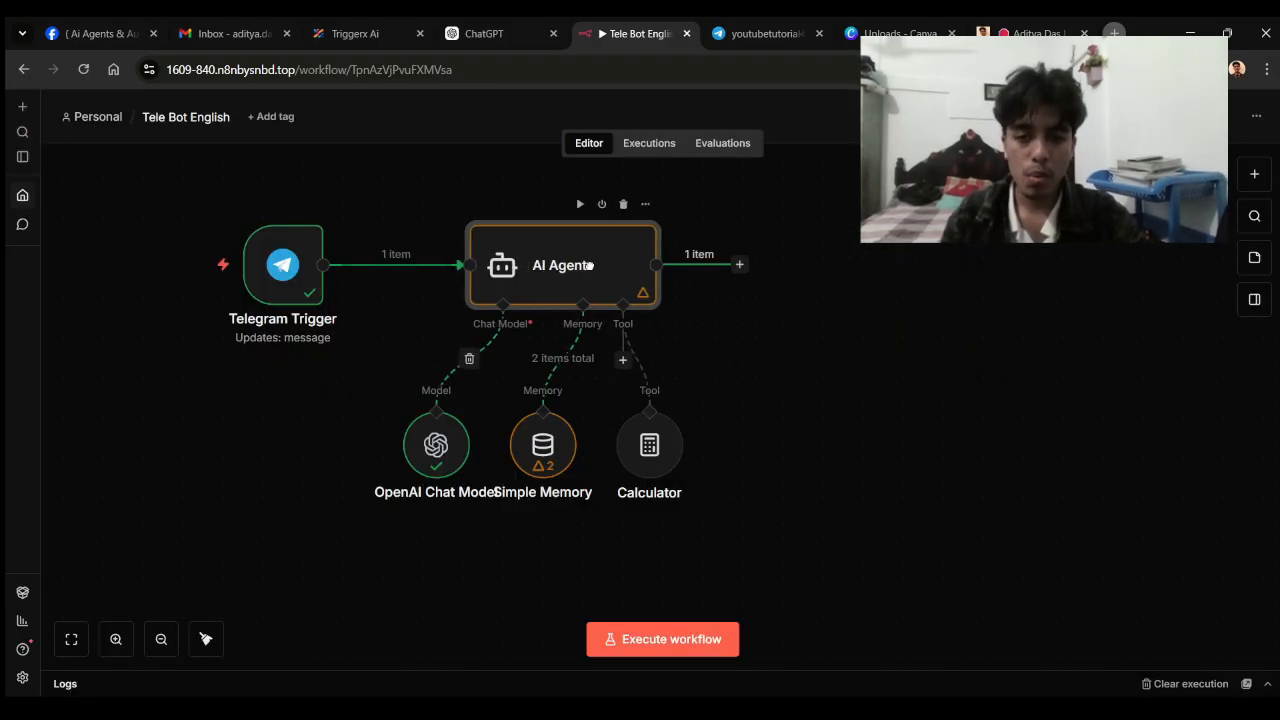
{"action": "left_click_drag", "start_coordinate": [640, 466], "coordinate": [720, 466]}
{"action": "left_click_drag", "start_coordinate": [543, 470], "coordinate": [583, 470]}
{"action": "left_click_drag", "start_coordinate": [463, 477], "coordinate": [305, 513]}
{"action": "left_click_drag", "start_coordinate": [575, 462], "coordinate": [435, 502]}
{"action": "left_click_drag", "start_coordinate": [723, 458], "coordinate": [603, 500]}
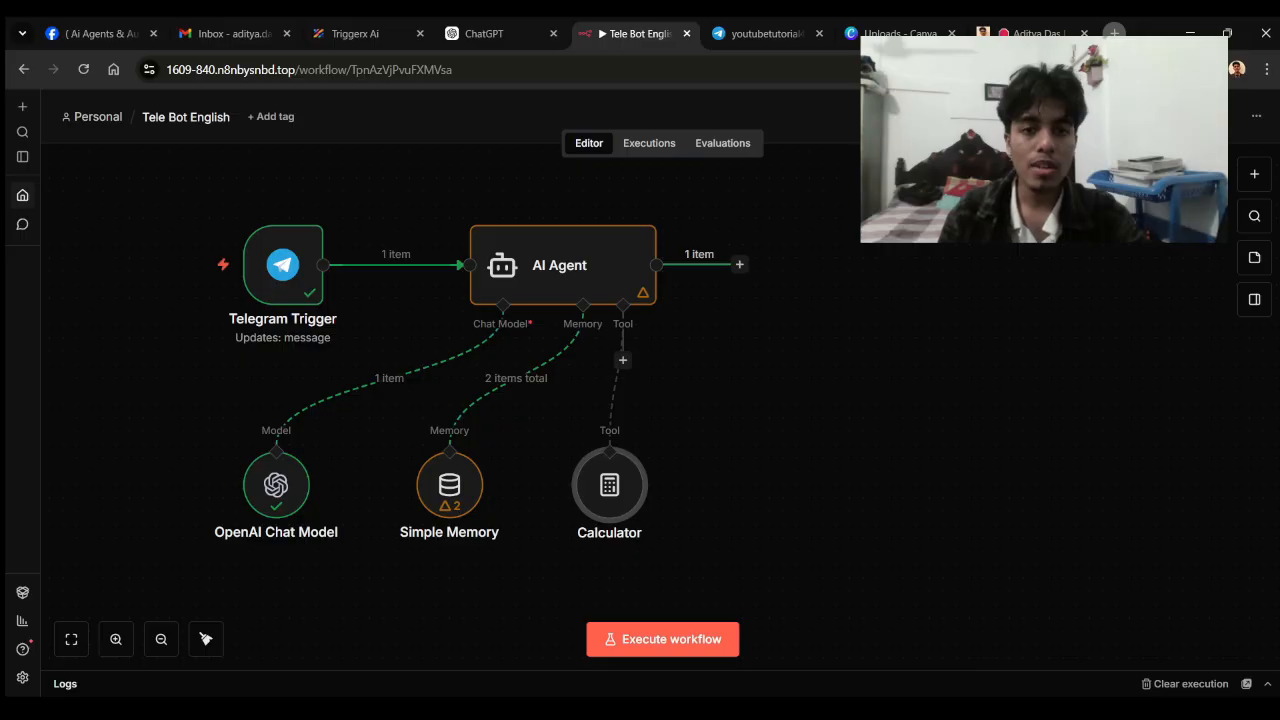
Add a Telegram Send a text message node after the AI Agent and tidy up the workflow layout.
{"action": "left_click", "coordinate": [764, 30]}
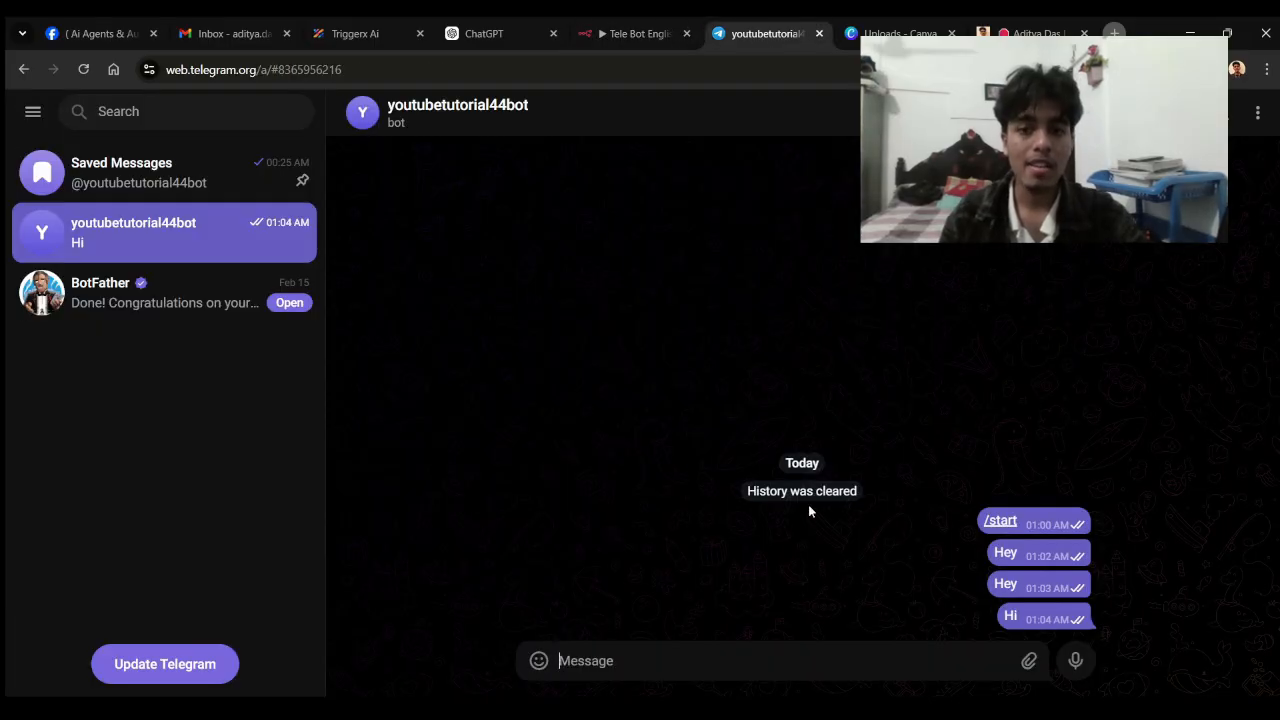
{"action": "left_click", "coordinate": [617, 30]}
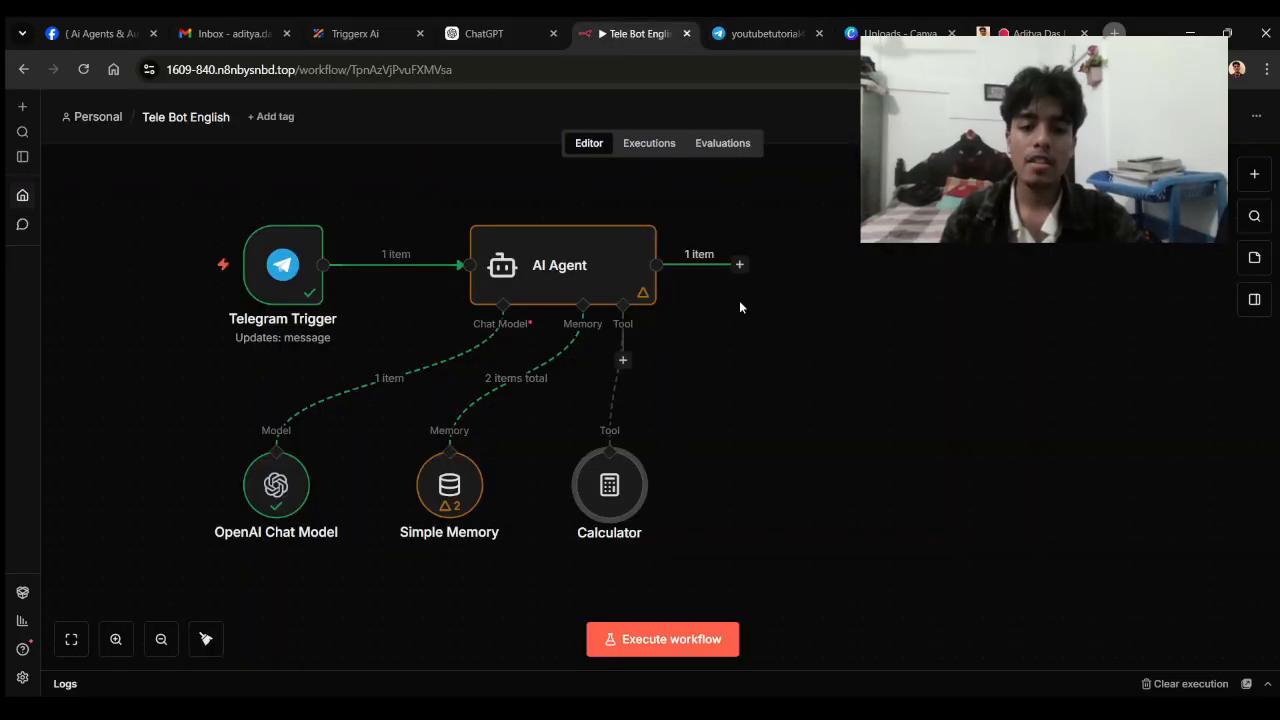
{"action": "left_click", "coordinate": [744, 267]}
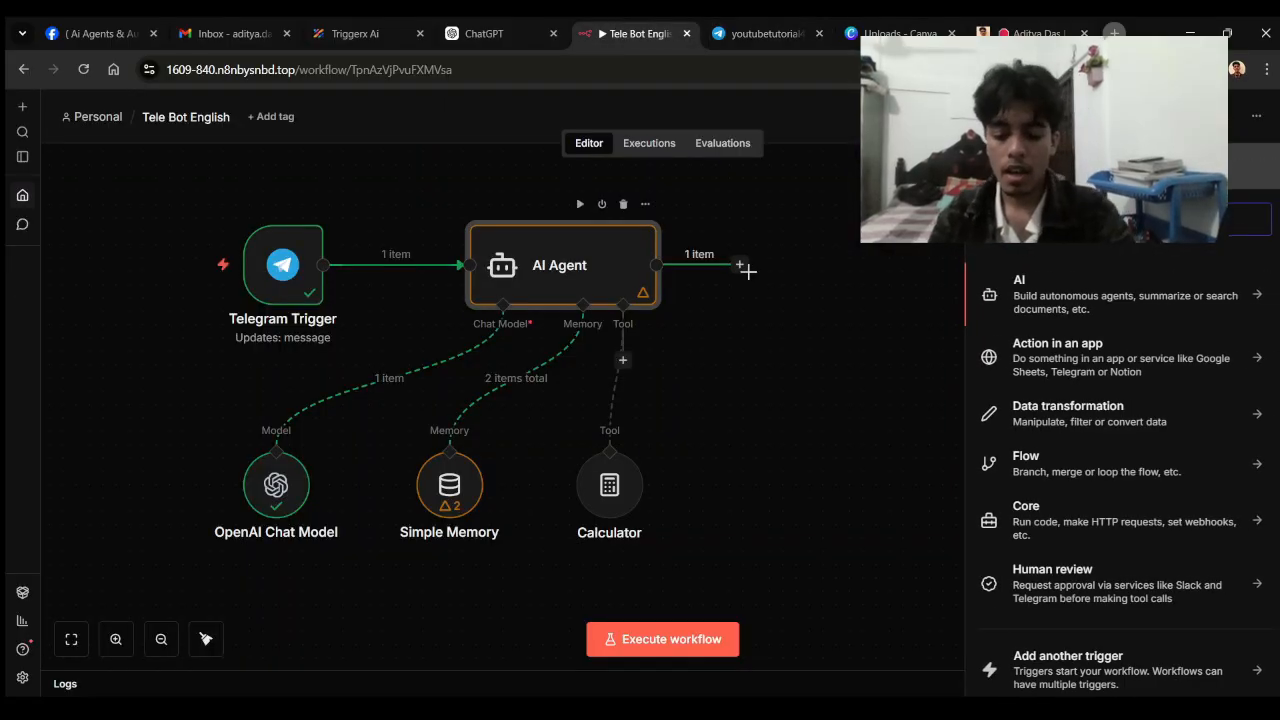
{"action": "type", "text": "te"}
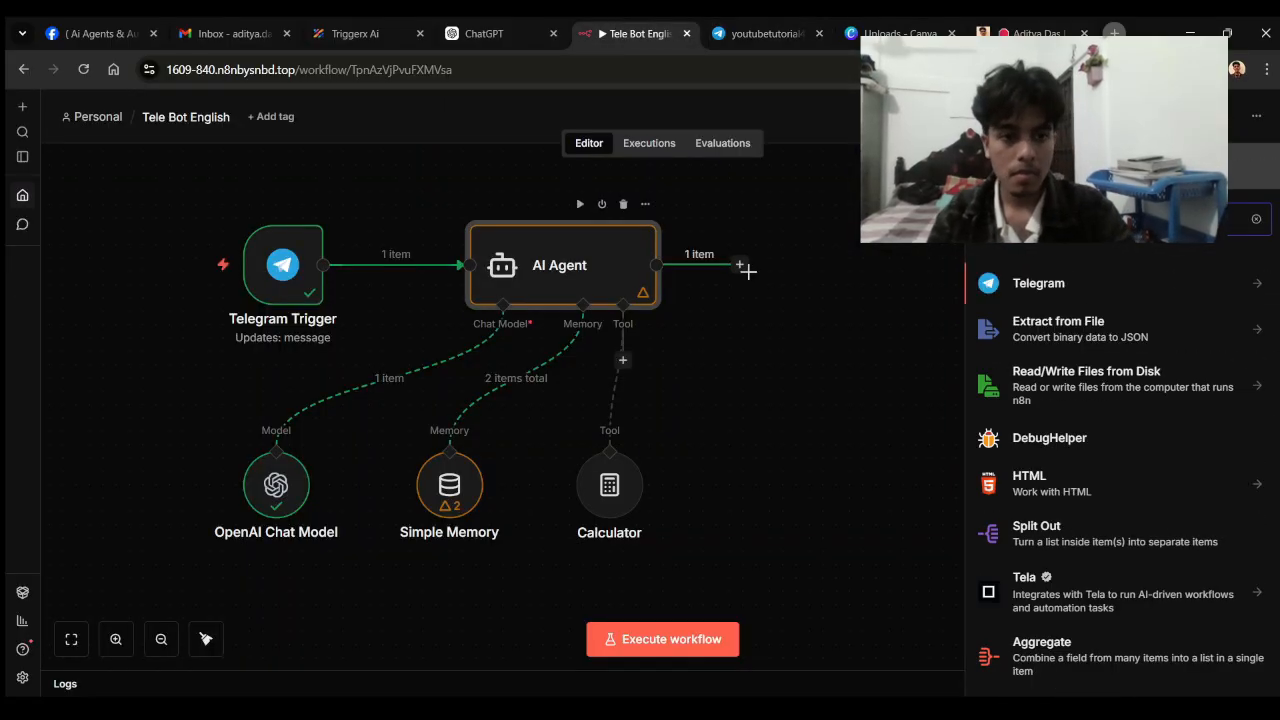
{"action": "left_click", "coordinate": [1115, 285]}
{"action": "scroll", "coordinate": [1120, 440], "scroll_direction": "down", "scroll_amount": 5}
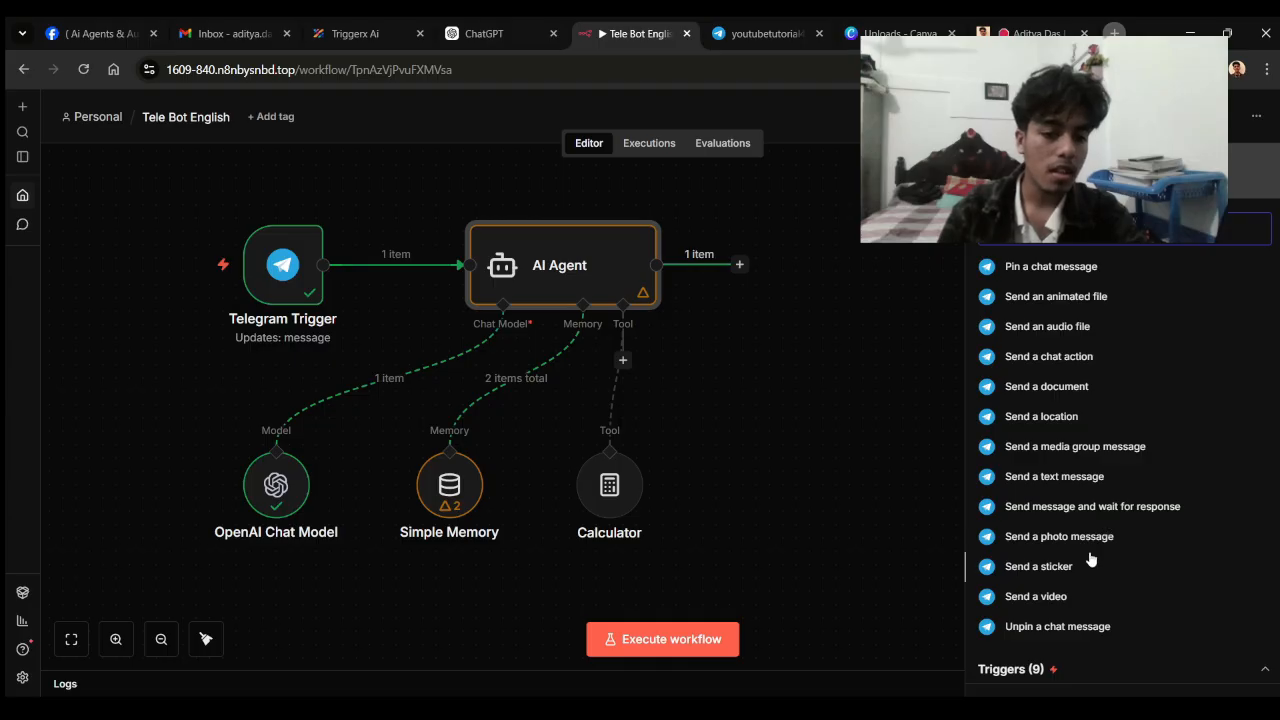
{"action": "left_click", "coordinate": [1032, 468]}
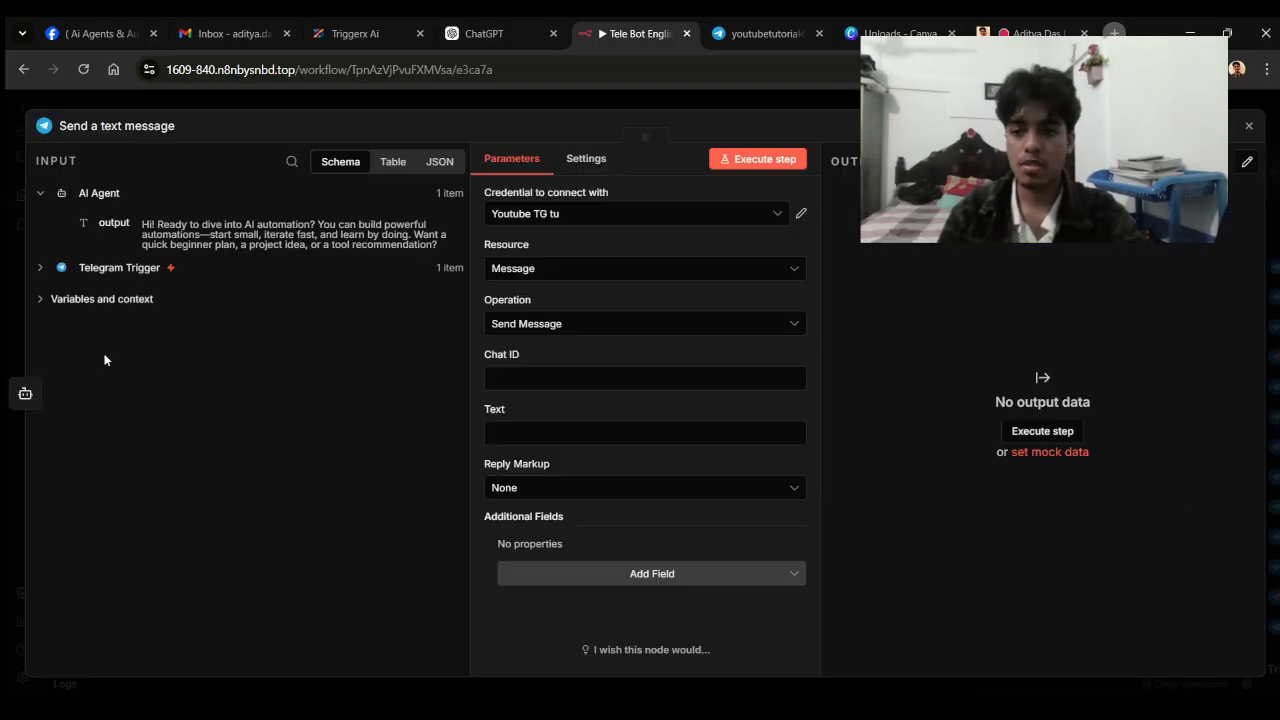
{"action": "key", "text": "Escape"}
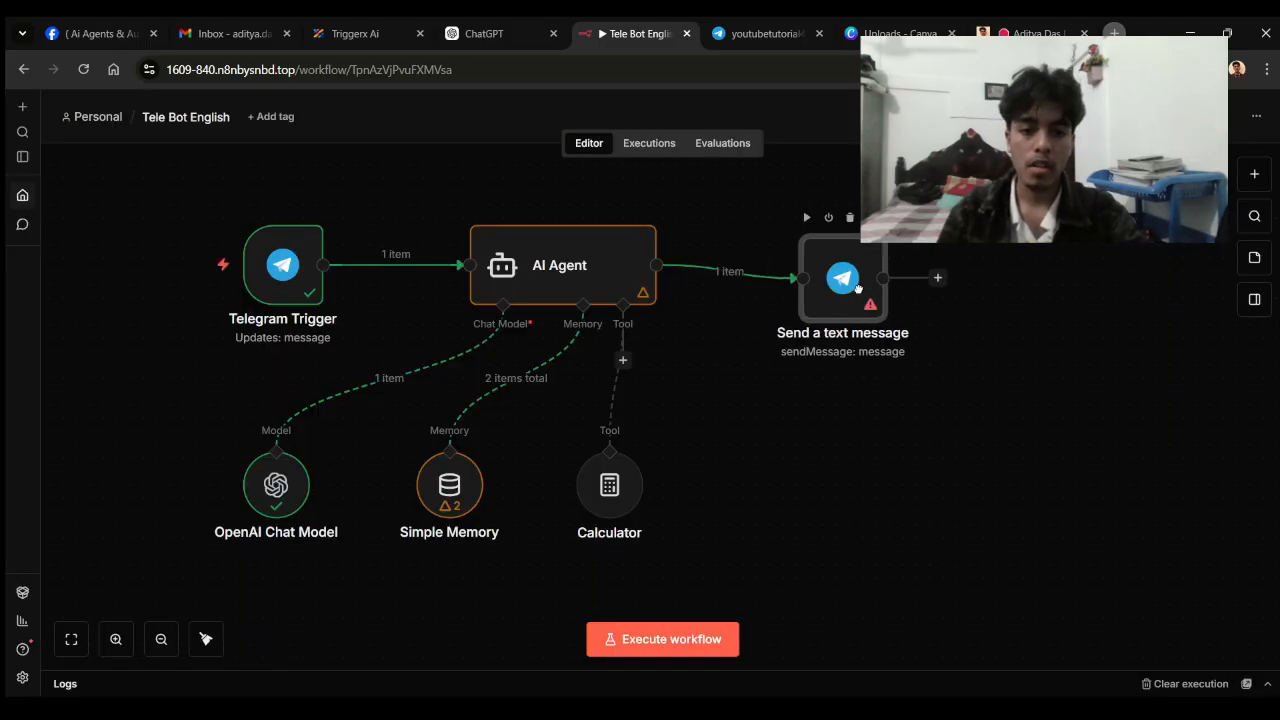
{"action": "left_click", "coordinate": [206, 639]}
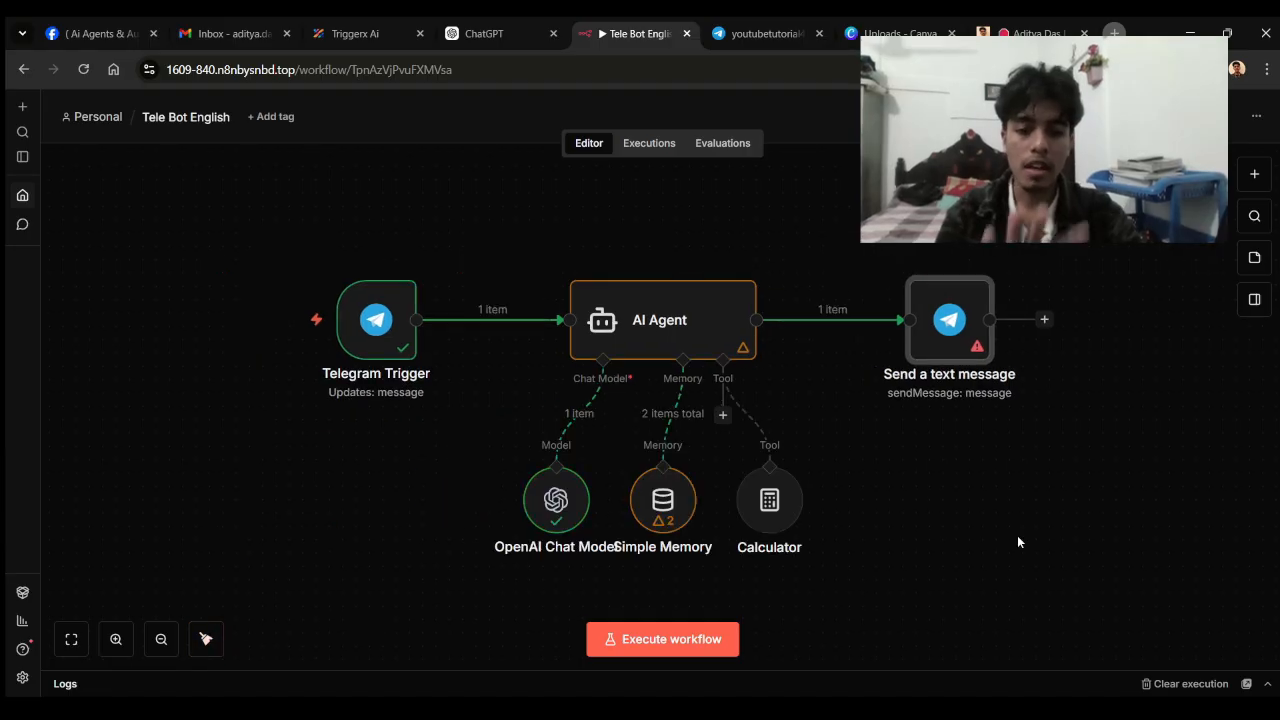
In the Send a text message node, map the AI Agent output as Text and the Telegram Trigger's id as Chat ID.
{"action": "double_click", "coordinate": [950, 322]}
{"action": "key", "text": "Escape"}
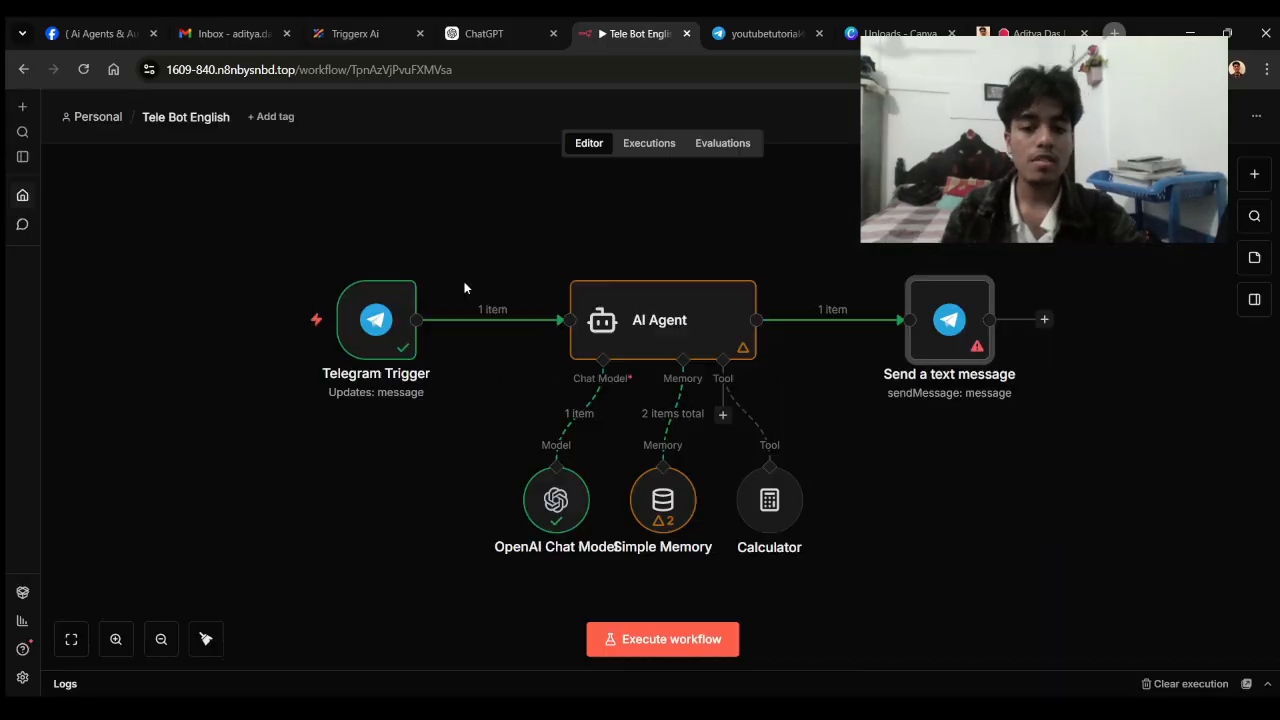
{"action": "mouse_move", "coordinate": [979, 350]}
{"action": "double_click", "coordinate": [963, 326]}
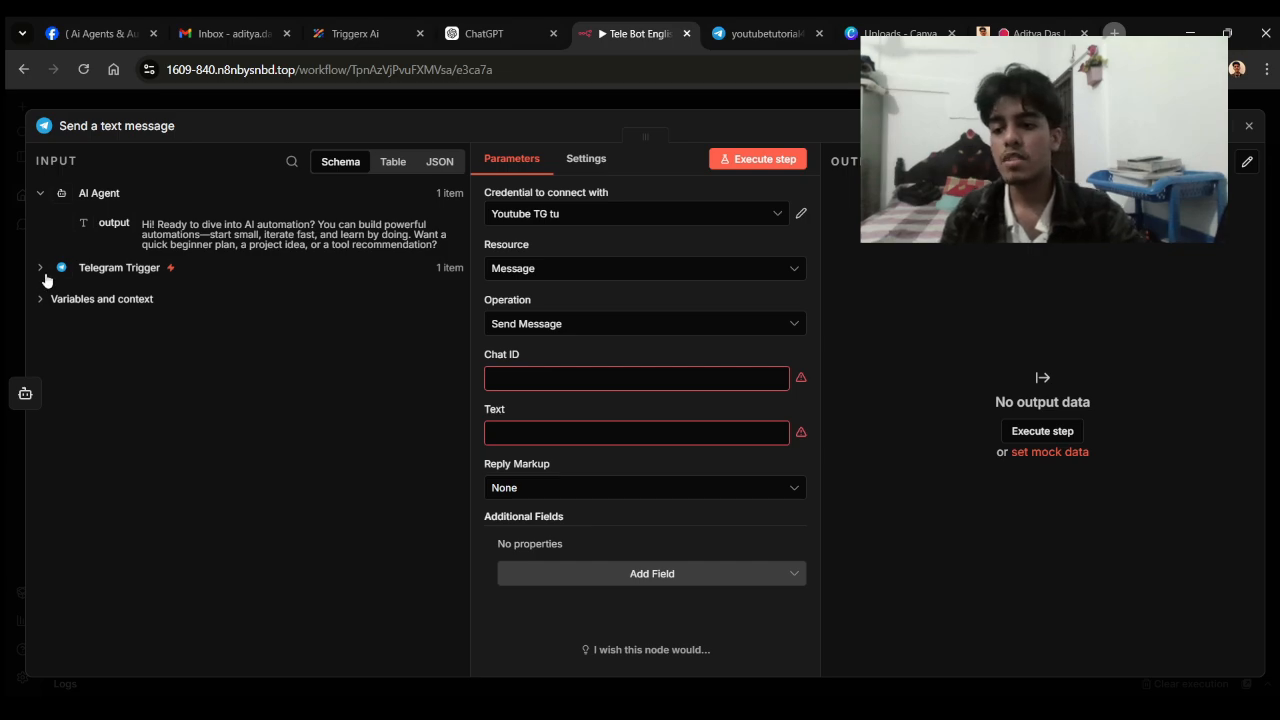
{"action": "left_click", "coordinate": [41, 268]}
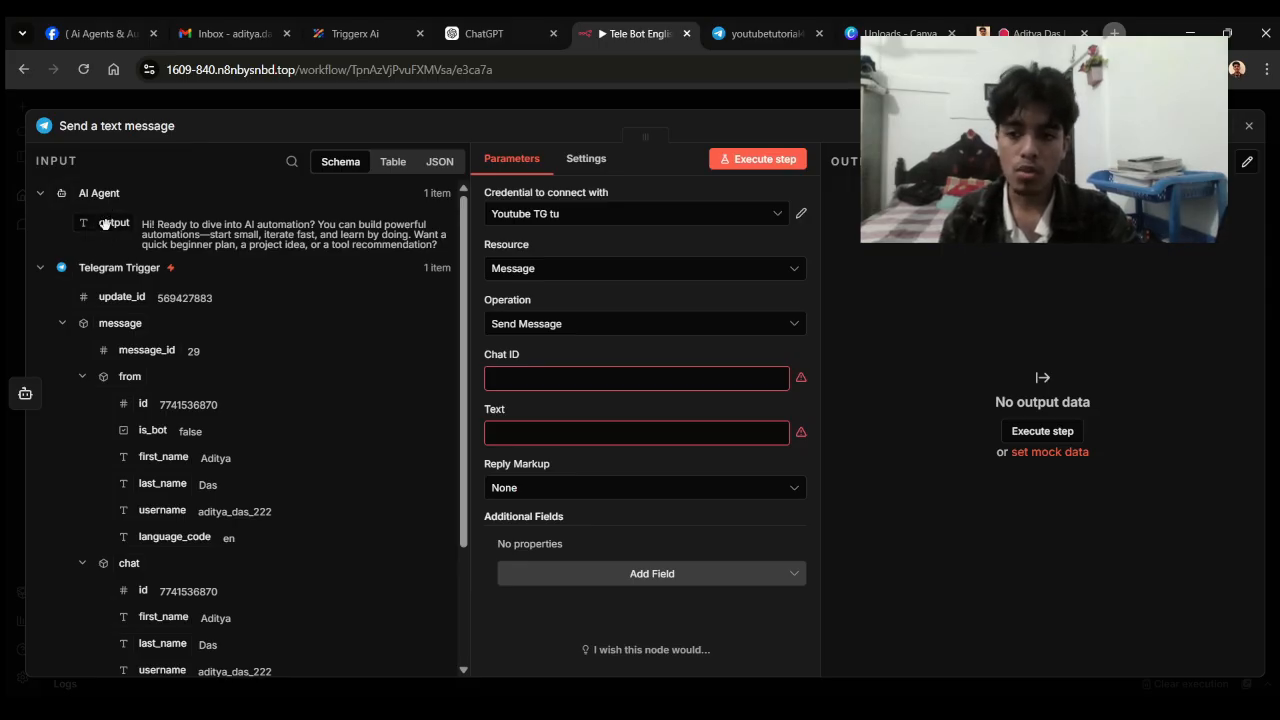
{"action": "left_click_drag", "start_coordinate": [104, 222], "coordinate": [557, 436]}
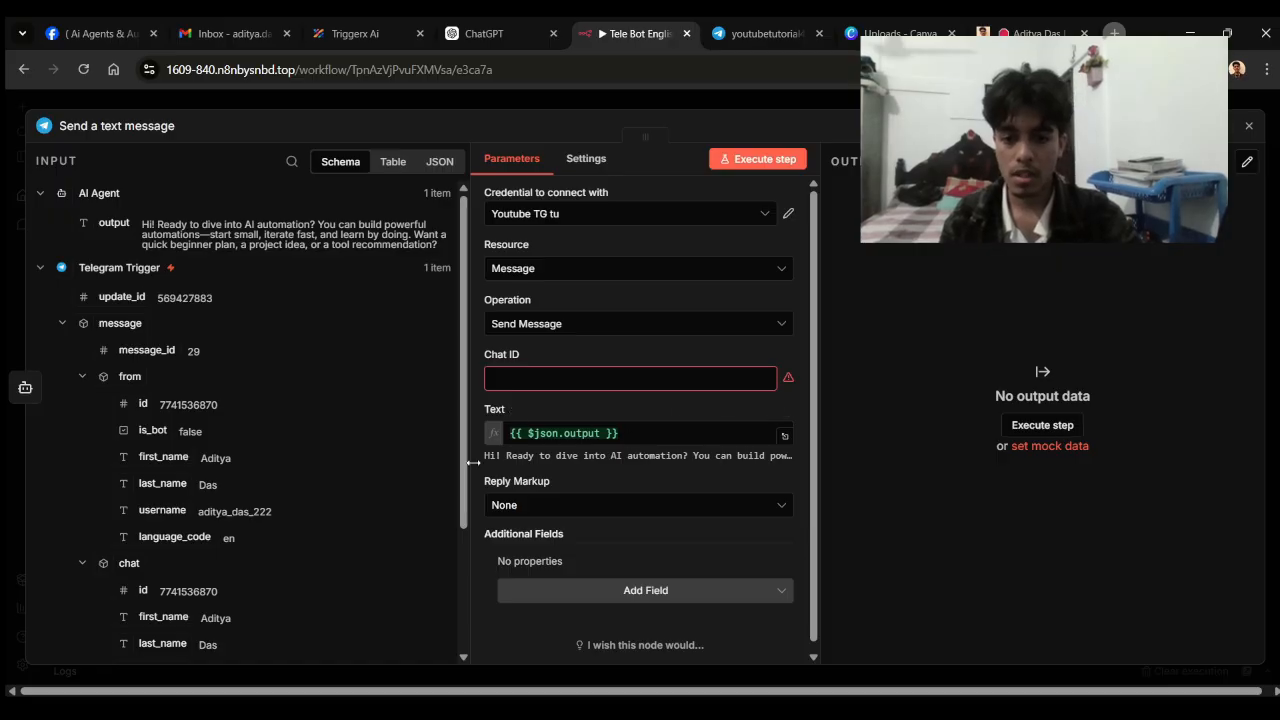
{"action": "left_click", "coordinate": [520, 378]}
{"action": "scroll", "coordinate": [160, 425], "scroll_direction": "down", "scroll_amount": 3}
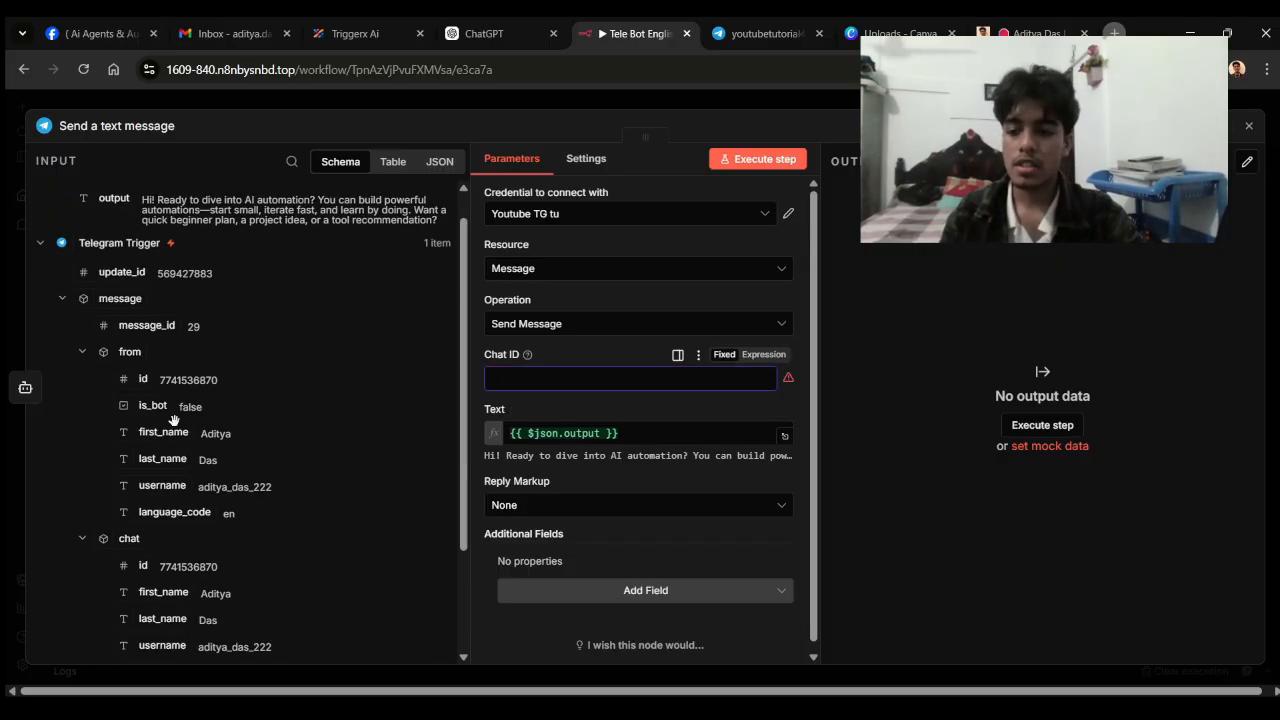
{"action": "mouse_move", "coordinate": [592, 358]}
{"action": "left_mouse_down"}
{"action": "mouse_move", "coordinate": [571, 366]}
{"action": "mouse_move", "coordinate": [590, 378]}
{"action": "left_mouse_up"}
{"action": "left_click", "coordinate": [6, 248]}
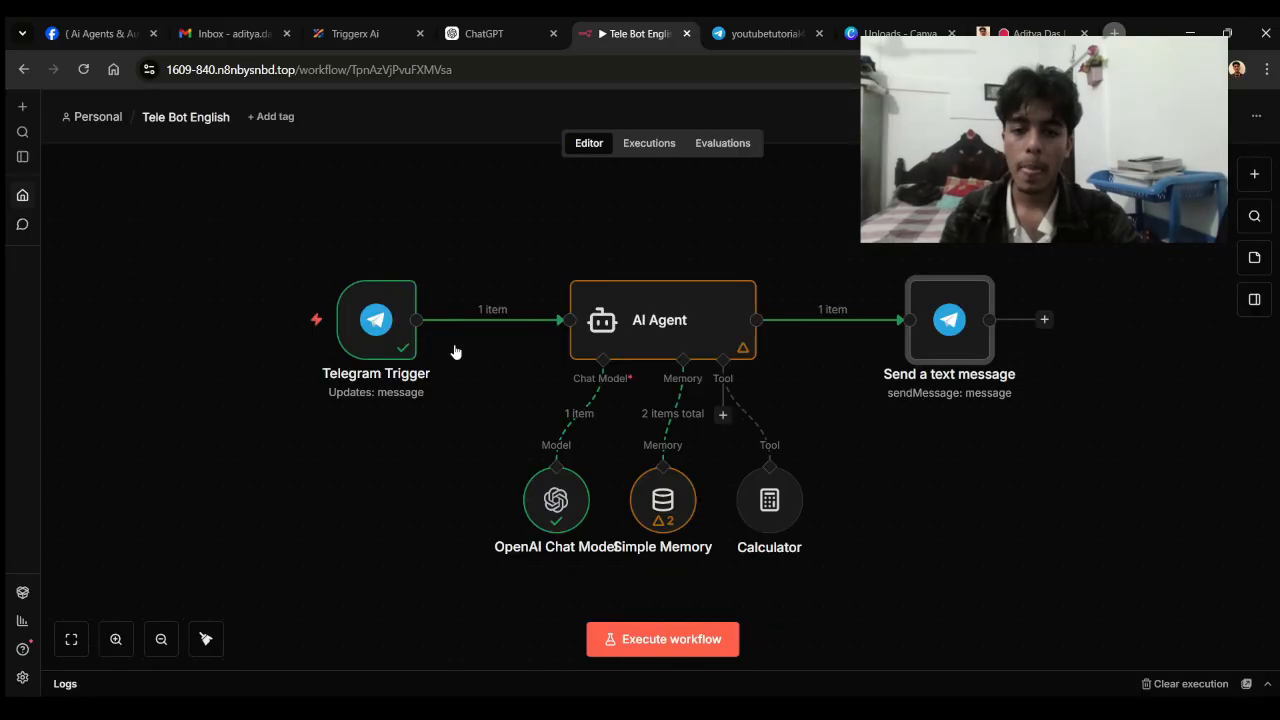
Execute the Tele Bot English workflow and send "Hey there" to youtubetutorial44bot in Telegram.
{"action": "left_click", "coordinate": [686, 640]}
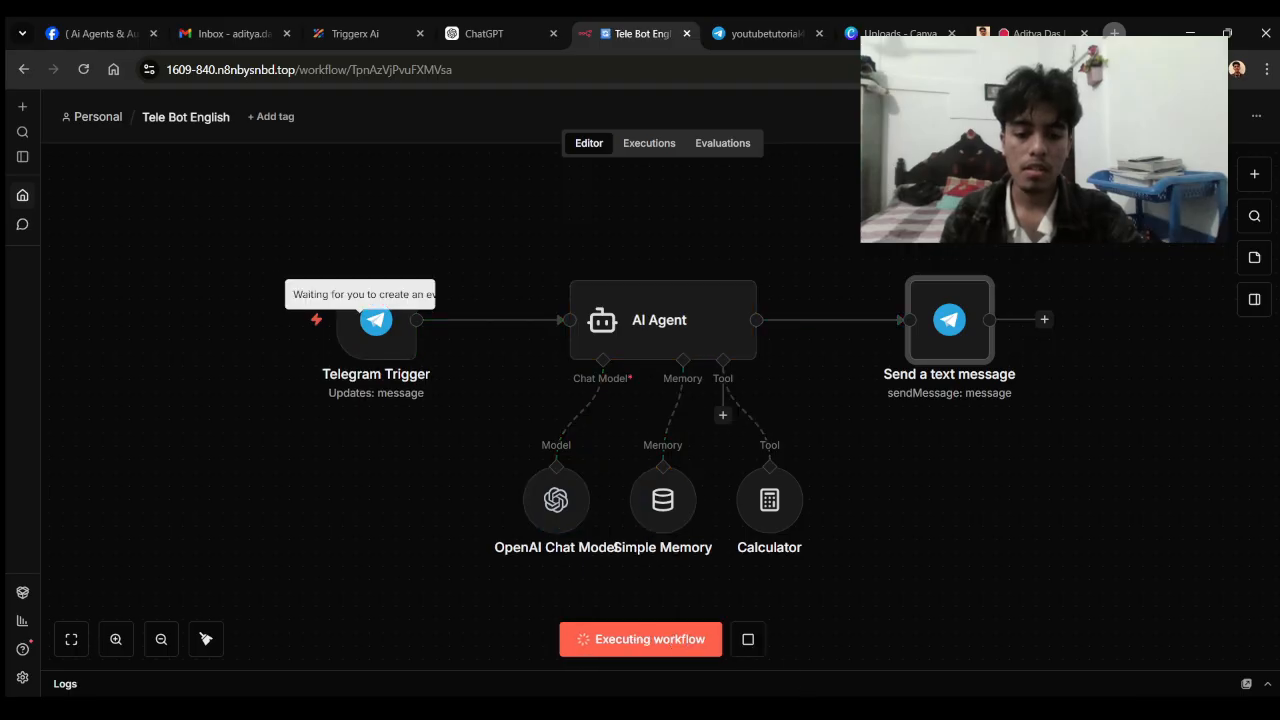
{"action": "left_click", "coordinate": [752, 30]}
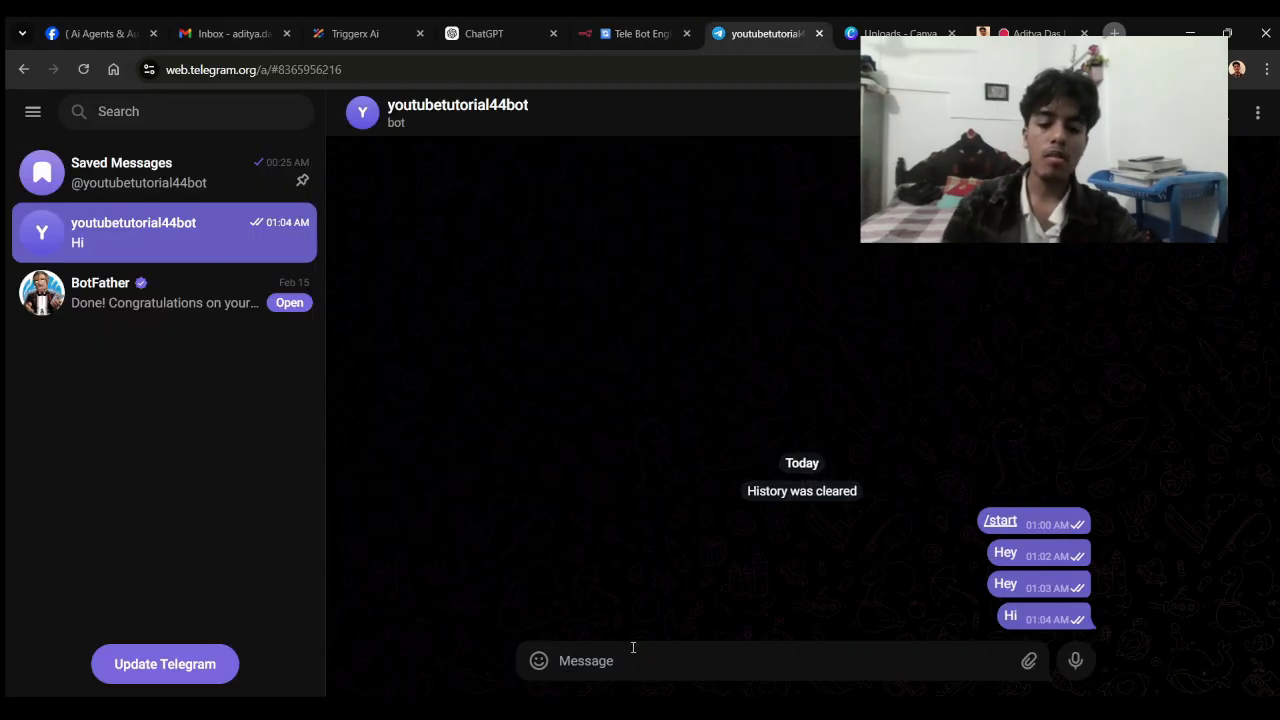
{"action": "type", "text": "Hey there"}
{"action": "key", "text": "Return"}
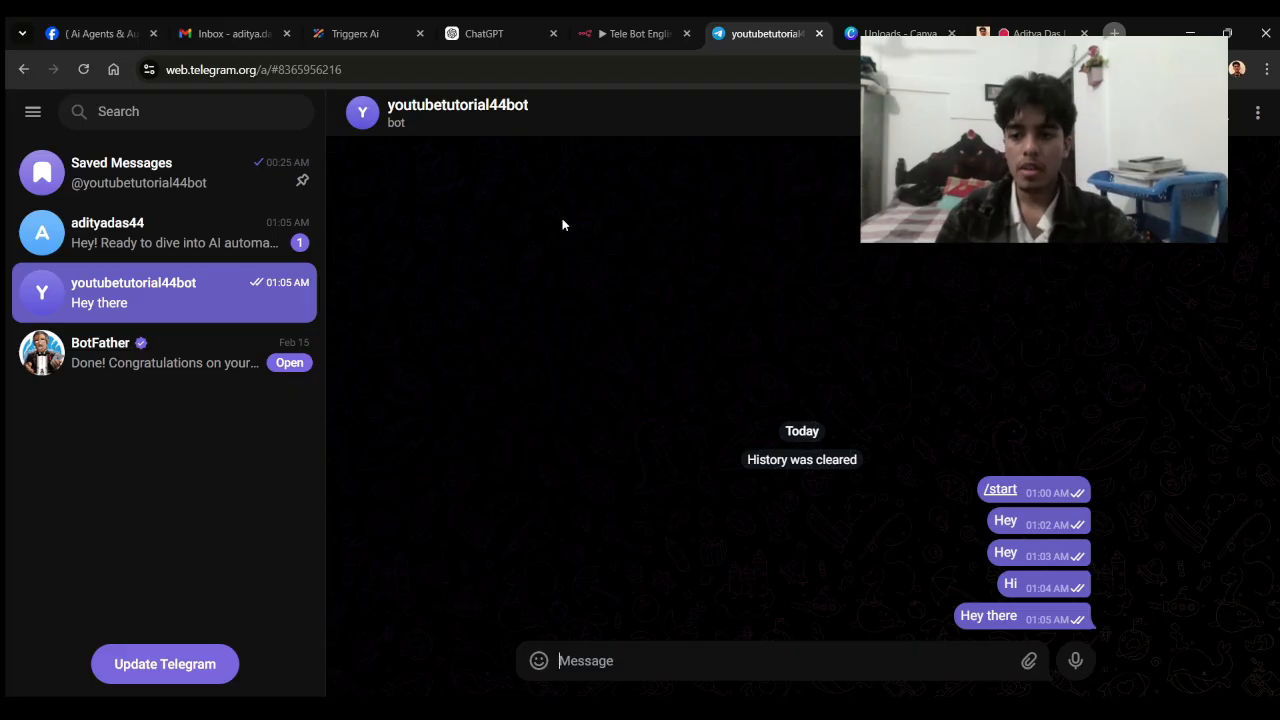
Return to n8n, set the Send a text message node's credential to Telegram account, and check it against the Telegram Trigger.
{"action": "left_click", "coordinate": [630, 33]}
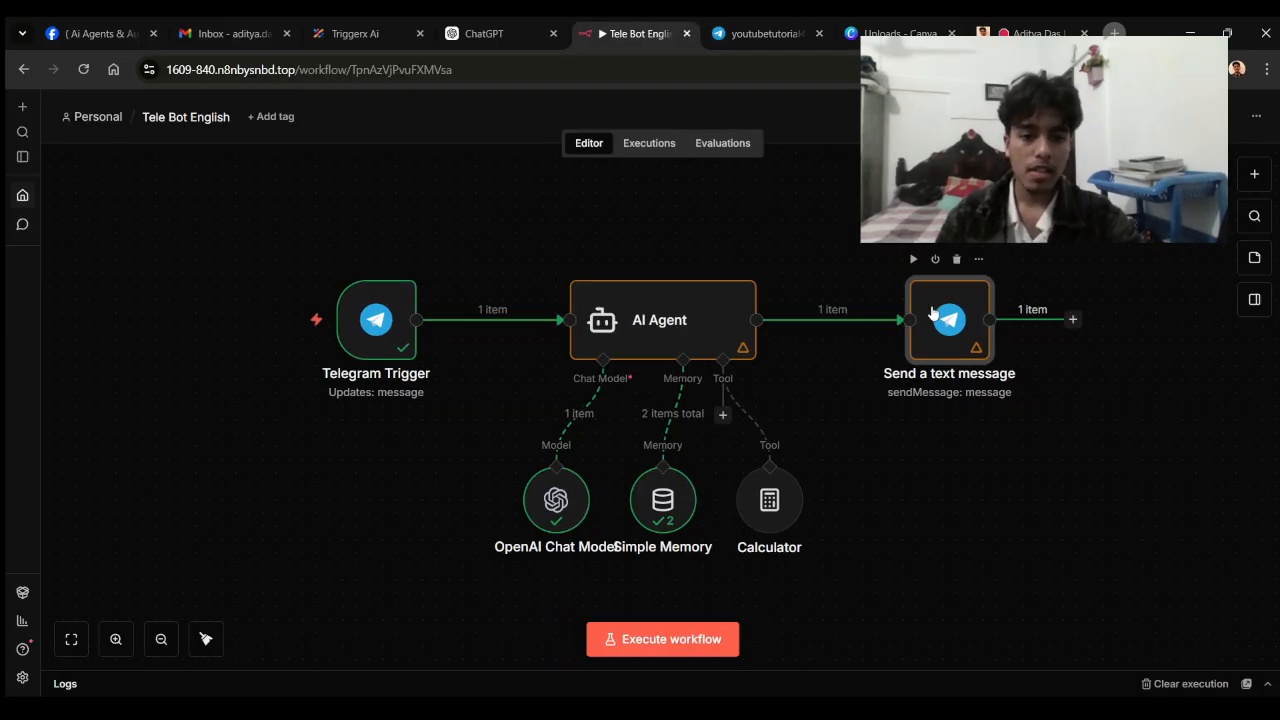
{"action": "double_click", "coordinate": [935, 316]}
{"action": "left_click", "coordinate": [714, 216]}
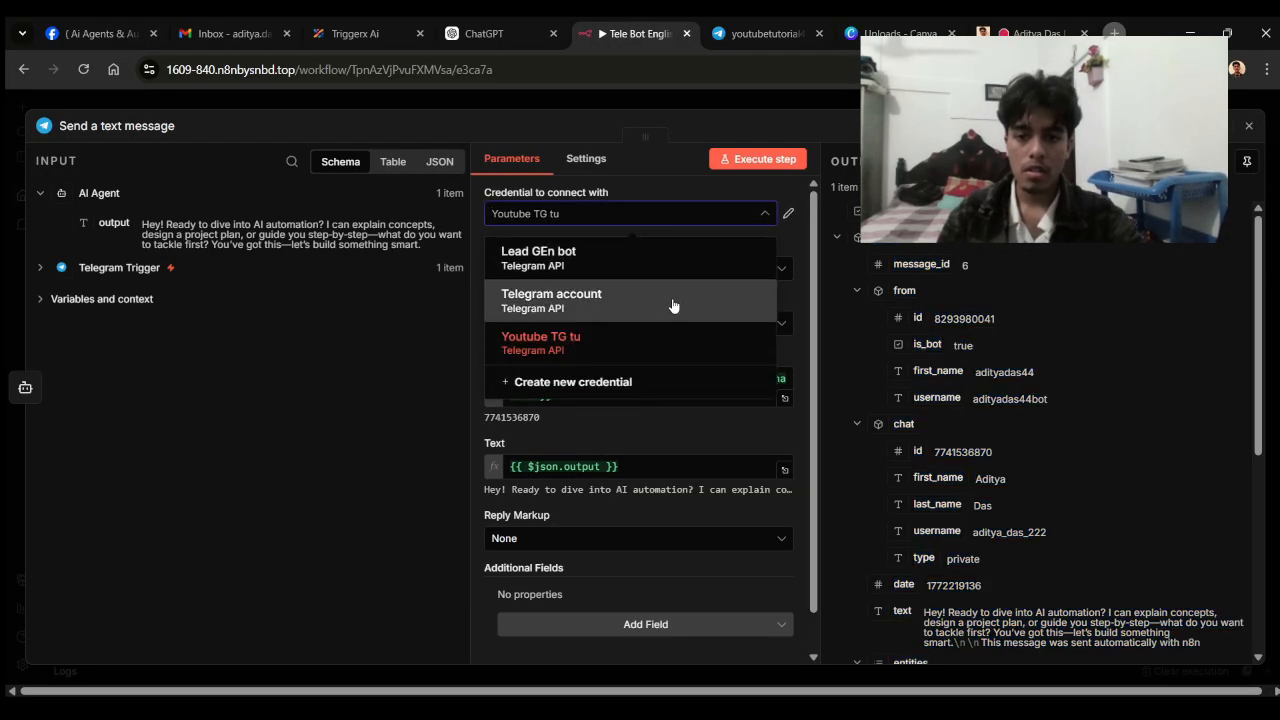
{"action": "left_click", "coordinate": [686, 298]}
{"action": "key", "text": "Escape"}
{"action": "double_click", "coordinate": [400, 337]}
{"action": "key", "text": "Escape"}
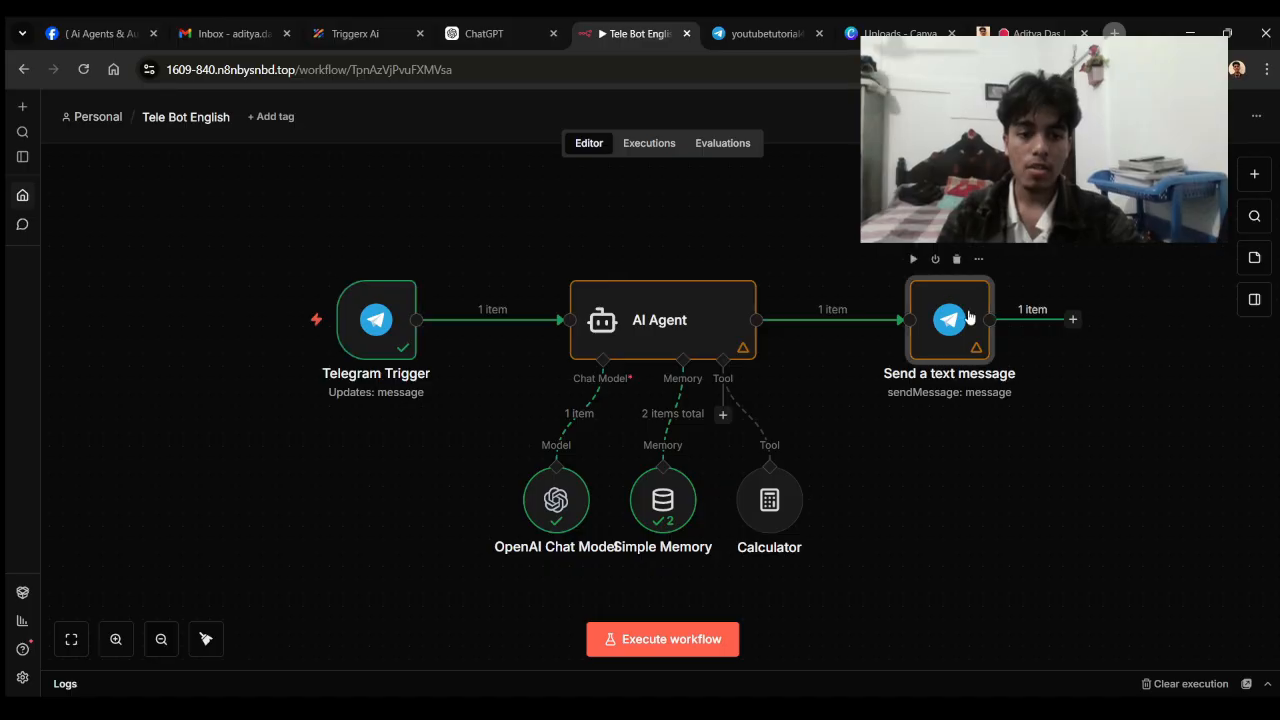
{"action": "double_click", "coordinate": [940, 316]}
{"action": "key", "text": "Escape"}
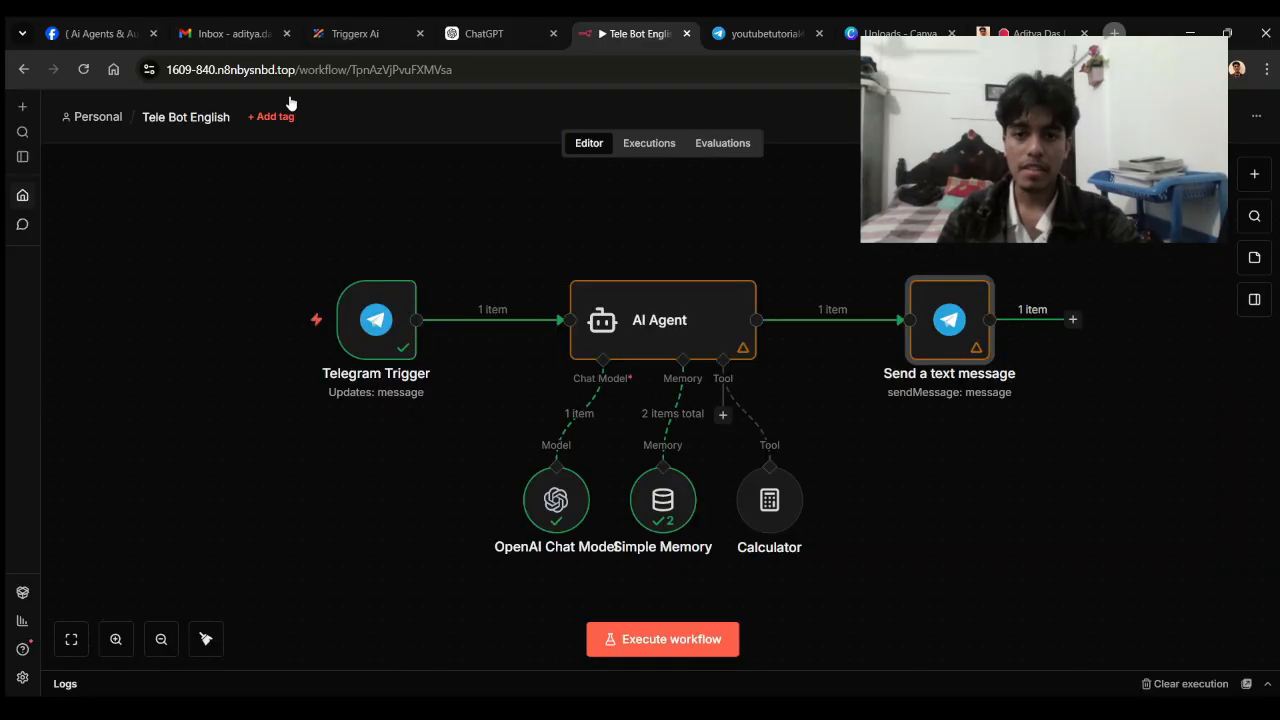
Run the workflow with the new credential and test it by messaging "Hey there" to the bot in Telegram.
{"action": "left_click", "coordinate": [666, 639]}
{"action": "left_click", "coordinate": [744, 30]}
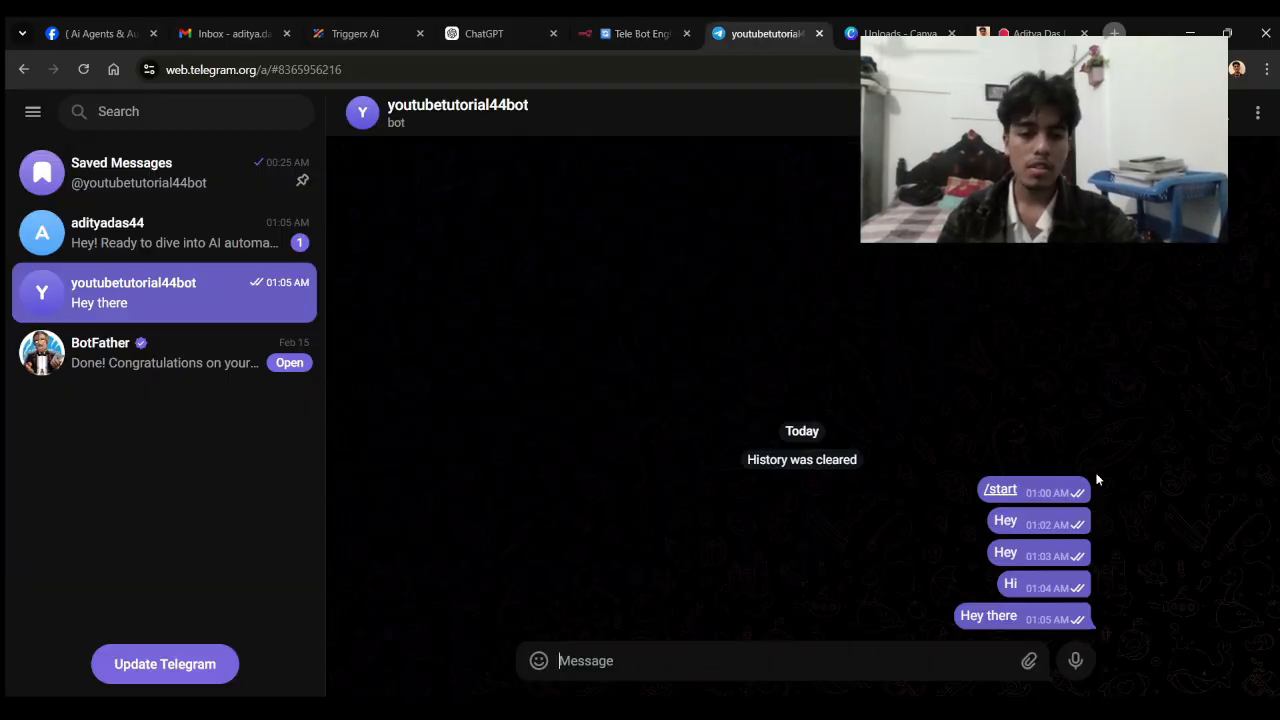
{"action": "type", "text": "He"}
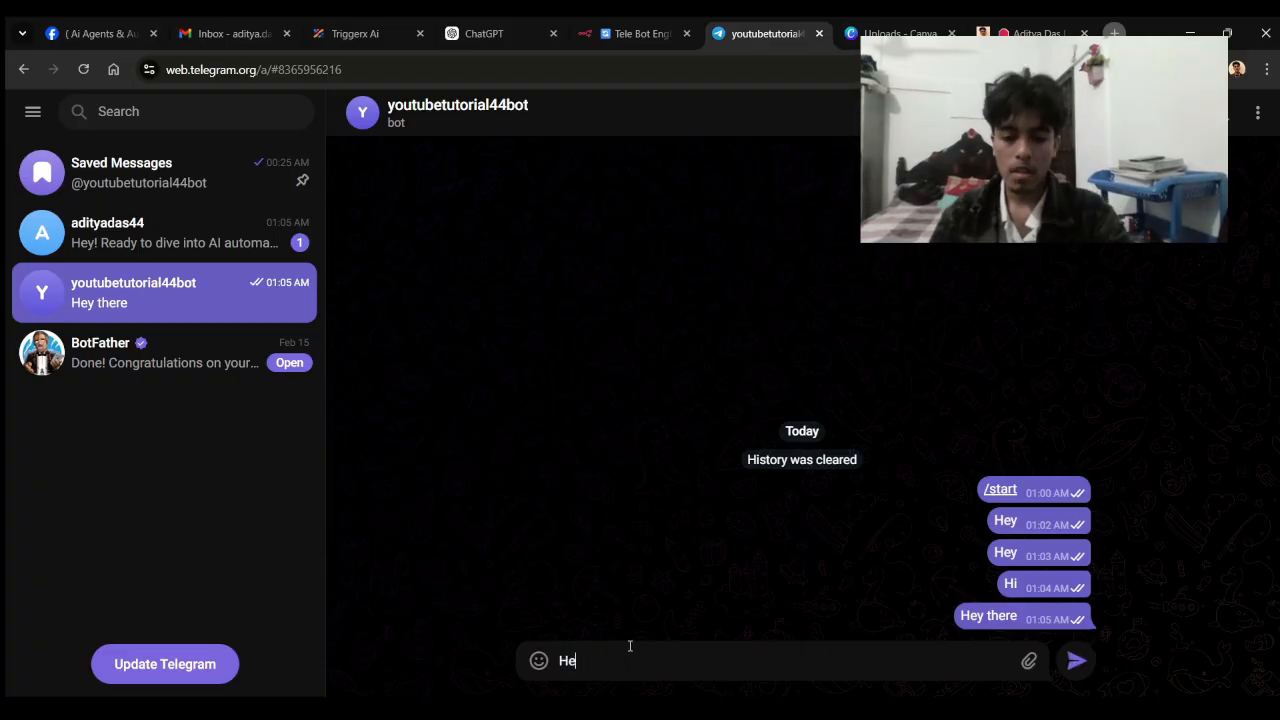
{"action": "type", "text": "y there"}
{"action": "key", "text": "Return"}
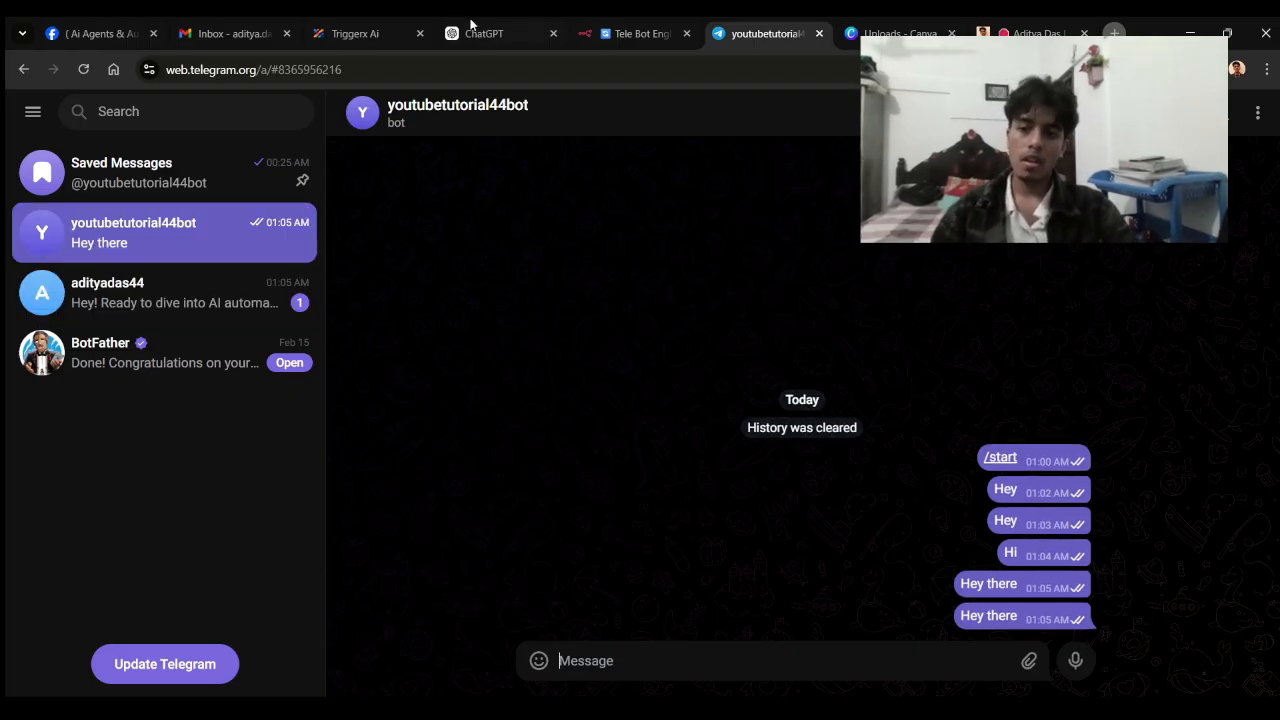
{"action": "left_click", "coordinate": [626, 24]}
{"action": "left_click", "coordinate": [760, 34]}
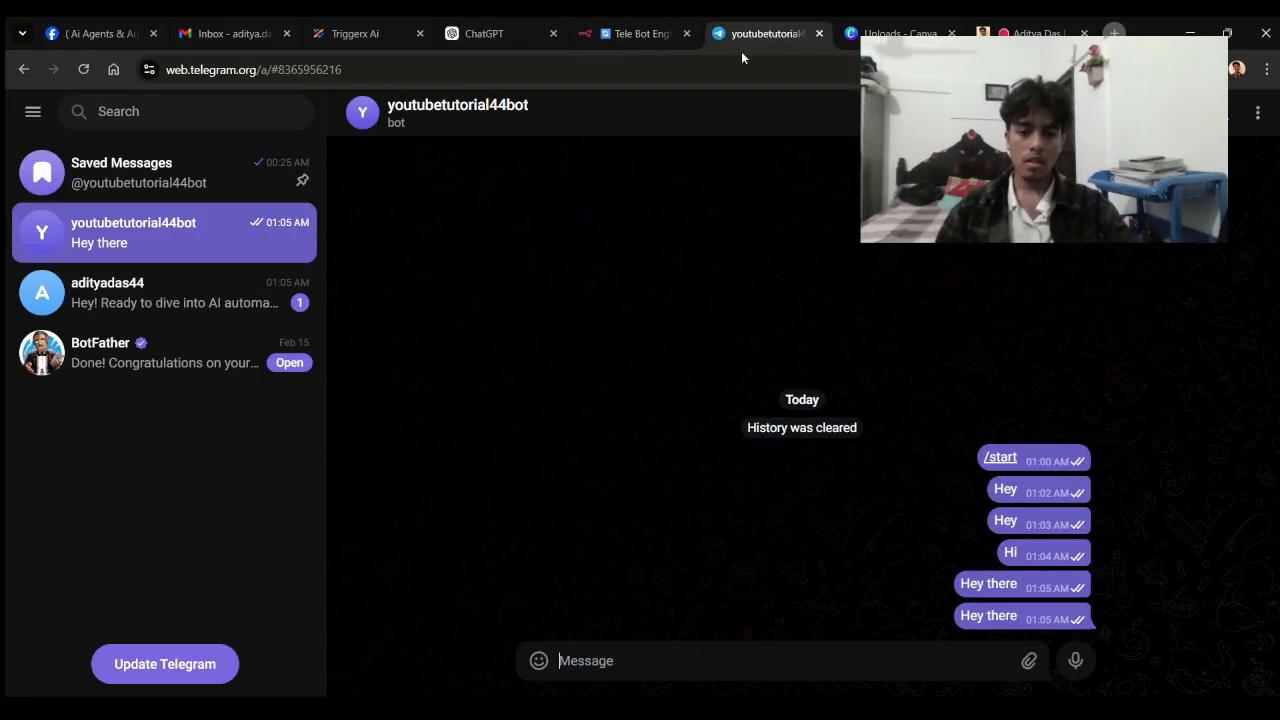
{"action": "key", "text": "alt+Tab"}
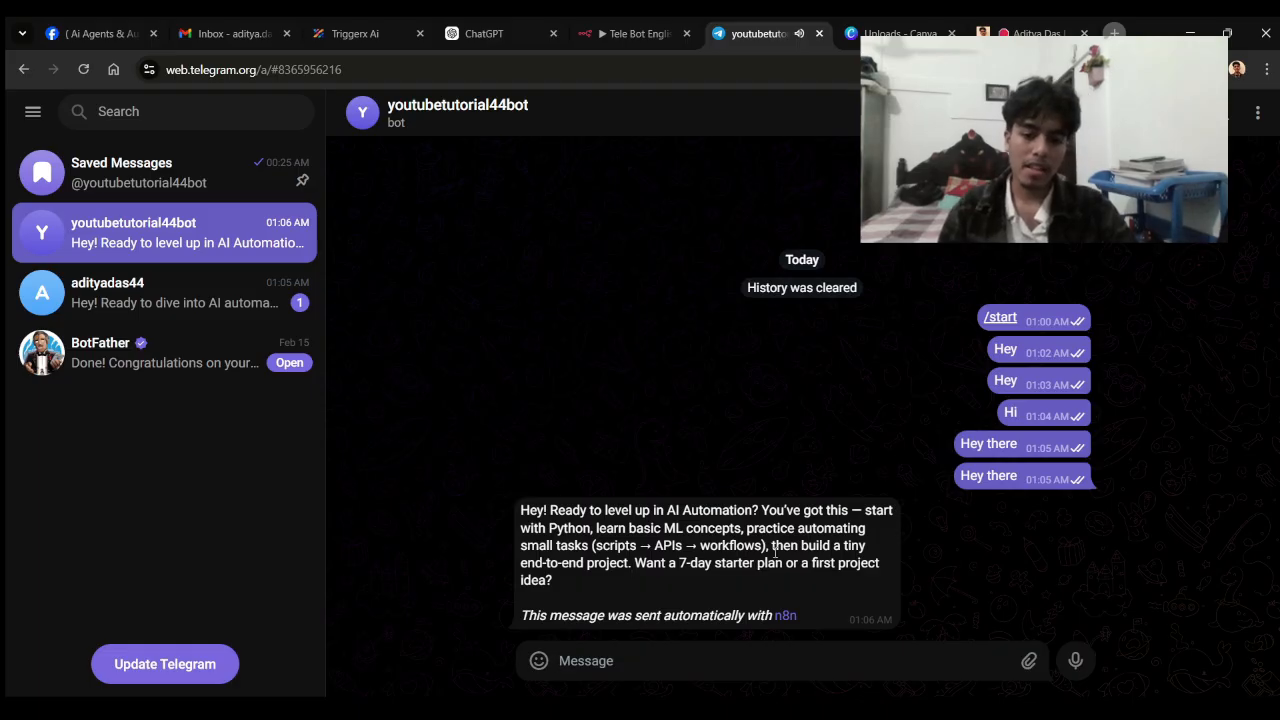
Read the bot's reply in the Telegram chat, including the attribution line at its end.
{"action": "left_click_drag", "start_coordinate": [676, 528], "coordinate": [812, 574]}
{"action": "left_click", "coordinate": [812, 575]}
{"action": "left_click_drag", "start_coordinate": [633, 562], "coordinate": [786, 563]}
{"action": "left_click", "coordinate": [636, 581]}
{"action": "left_click_drag", "start_coordinate": [652, 564], "coordinate": [855, 584]}
{"action": "left_click", "coordinate": [886, 600]}
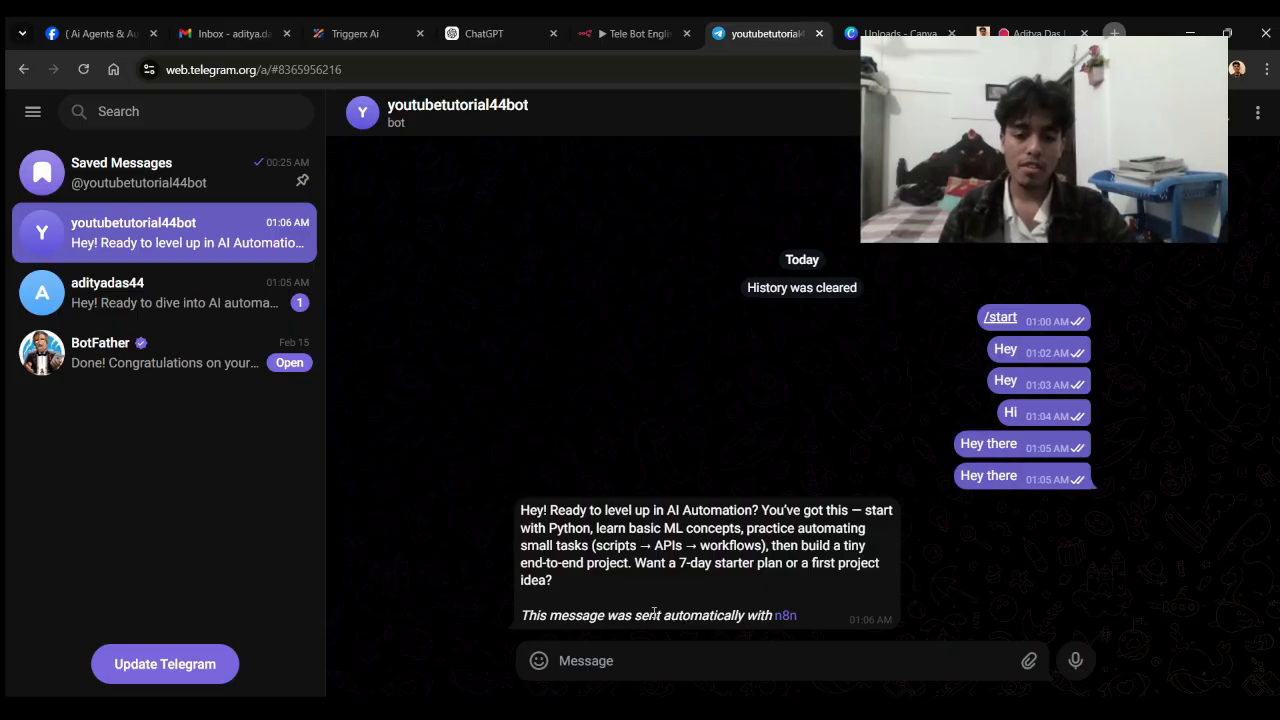
{"action": "triple_click", "coordinate": [654, 613]}
{"action": "left_click", "coordinate": [651, 616]}
{"action": "double_click", "coordinate": [663, 615]}
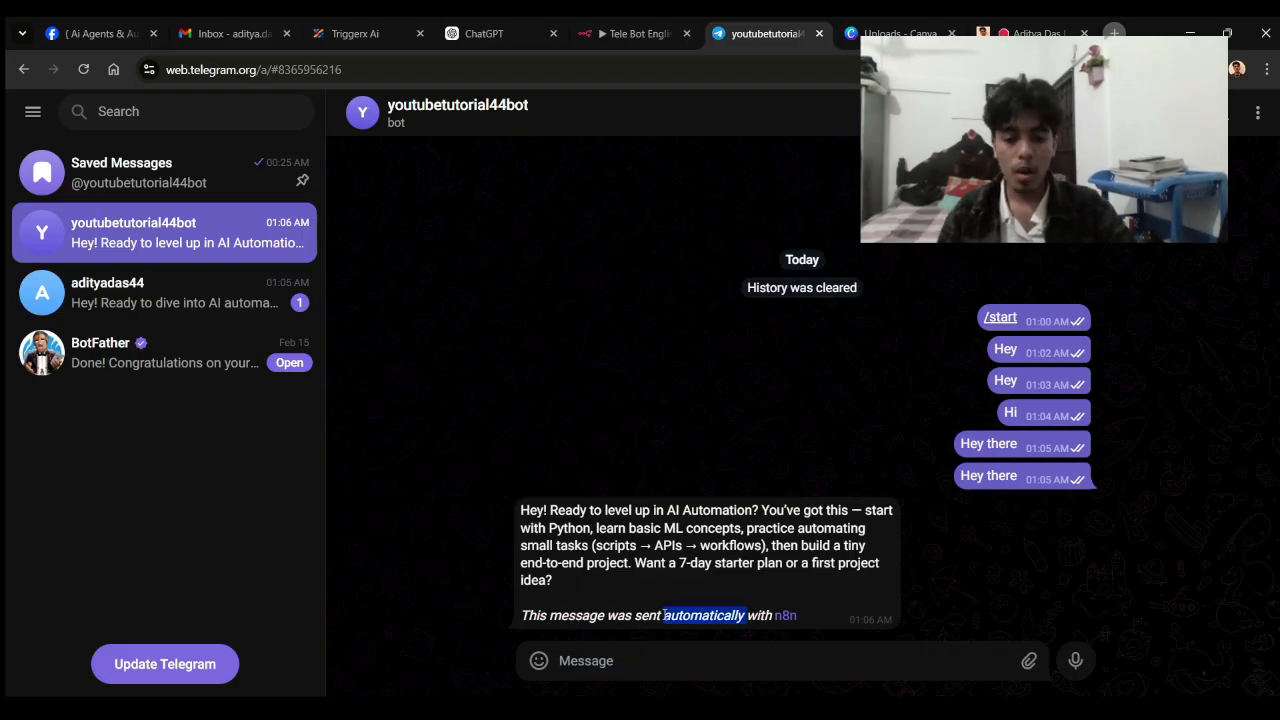
{"action": "triple_click", "coordinate": [663, 615]}
{"action": "left_click_drag", "start_coordinate": [538, 615], "coordinate": [695, 623]}
{"action": "left_click", "coordinate": [710, 637]}
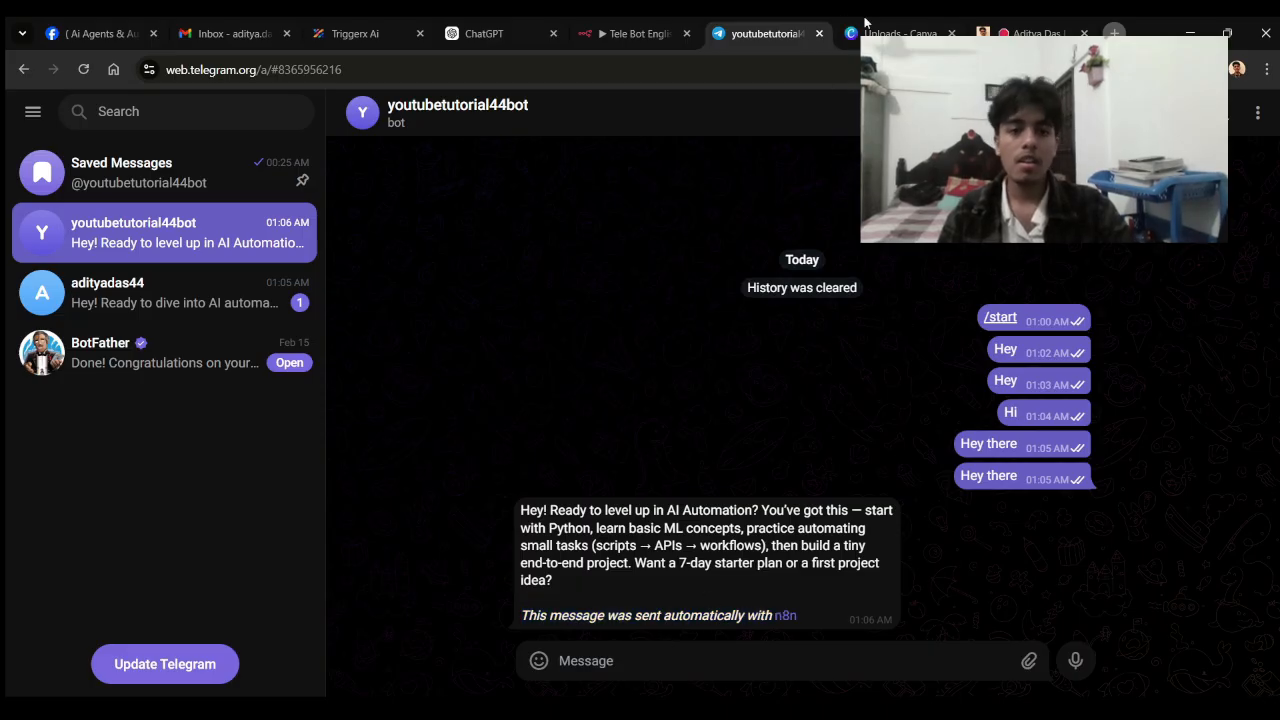
Add the Append n8n Attribution field to the Send a text message node and turn it off.
{"action": "left_click", "coordinate": [628, 26]}
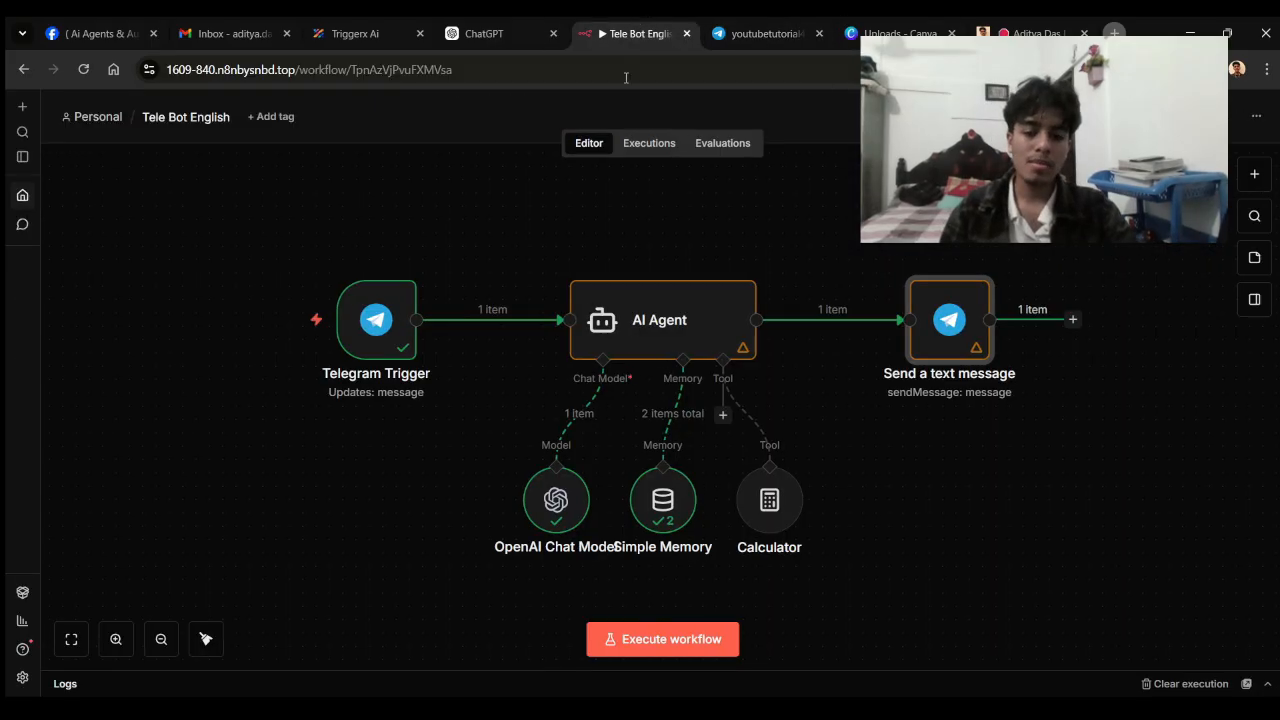
{"action": "double_click", "coordinate": [955, 325]}
{"action": "scroll", "coordinate": [640, 500], "scroll_direction": "down", "scroll_amount": 1}
{"action": "left_click", "coordinate": [645, 583]}
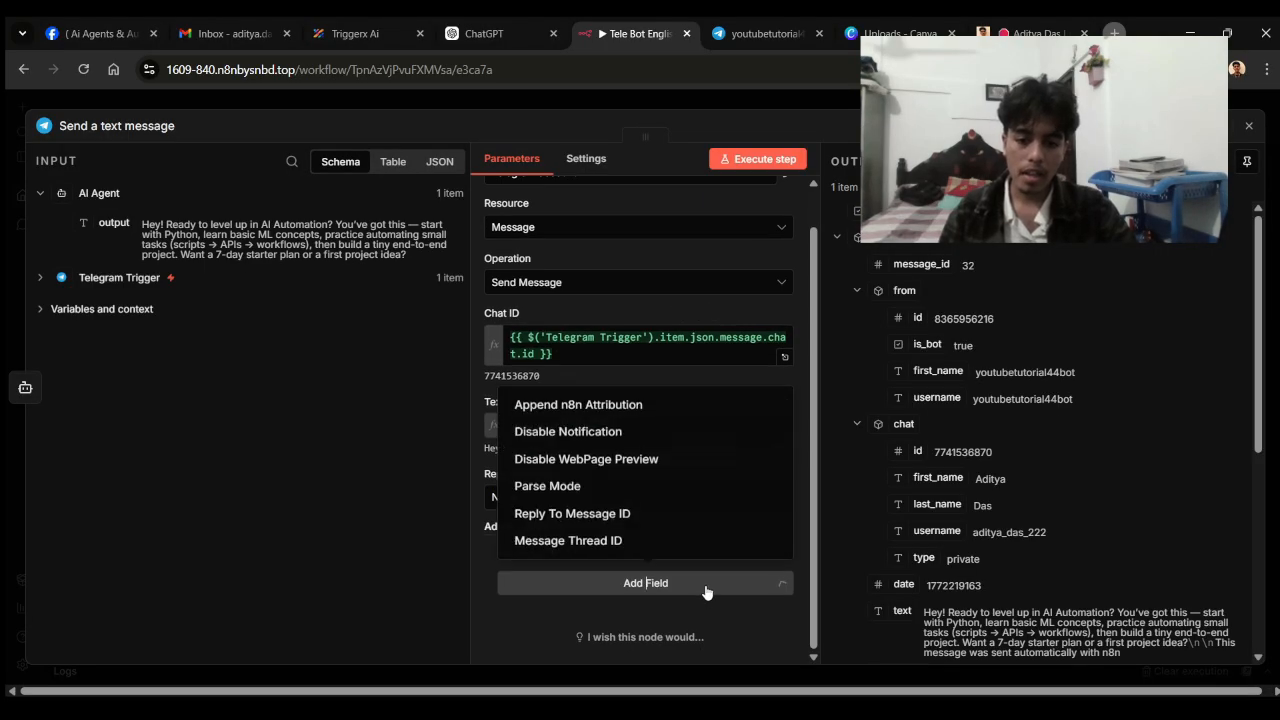
{"action": "left_click", "coordinate": [600, 398]}
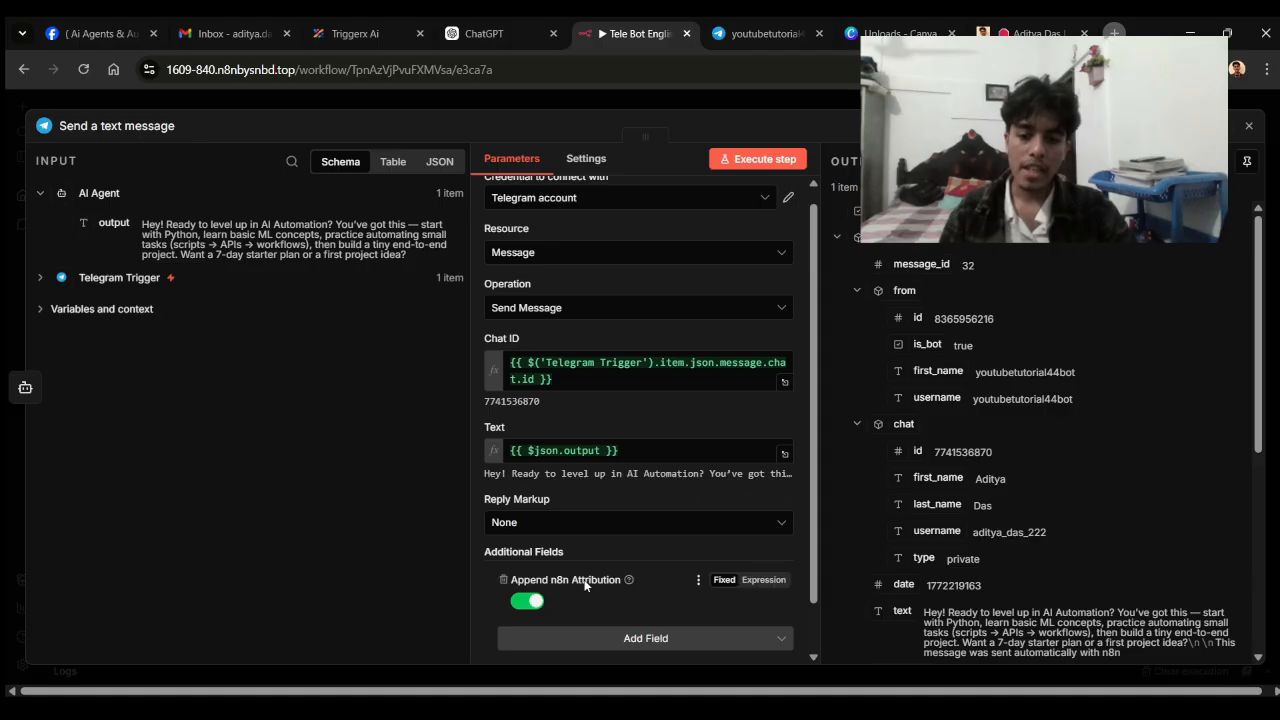
{"action": "left_click", "coordinate": [530, 602]}
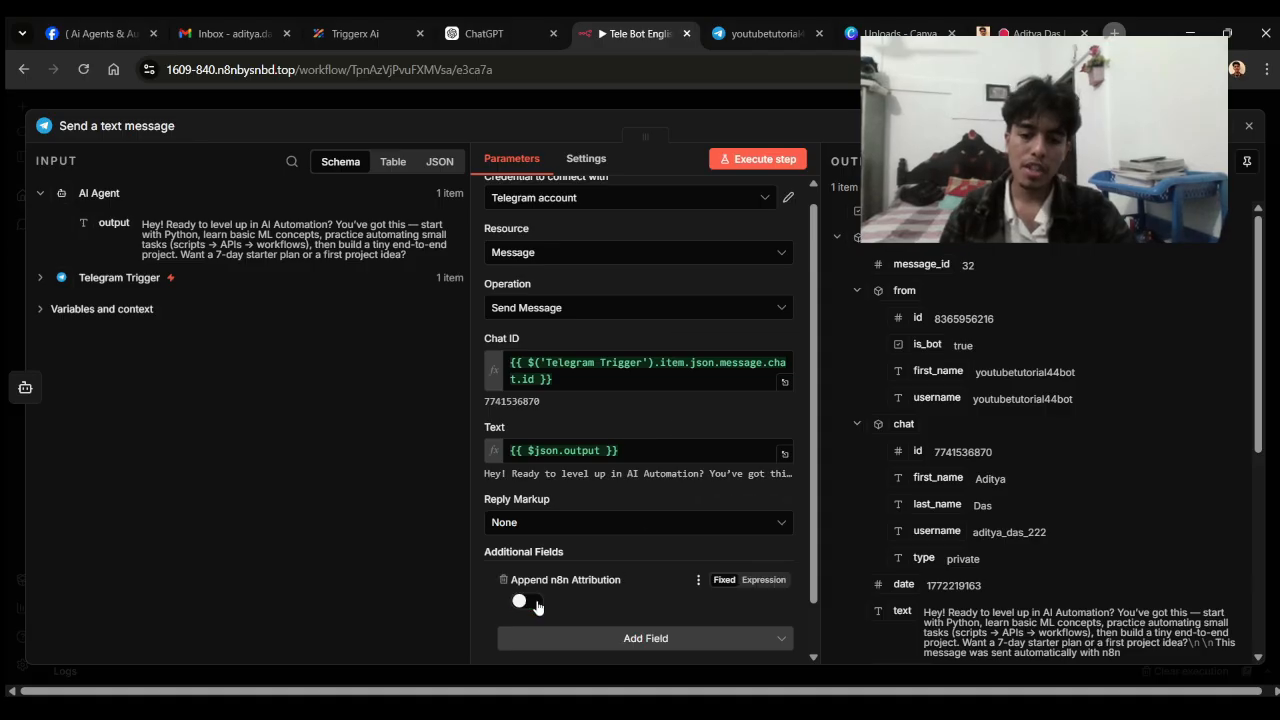
{"action": "left_click", "coordinate": [24, 289]}
Execute the workflow, send "Hey" to the bot in Telegram, and check the reply for the attribution line.
{"action": "left_click", "coordinate": [703, 649]}
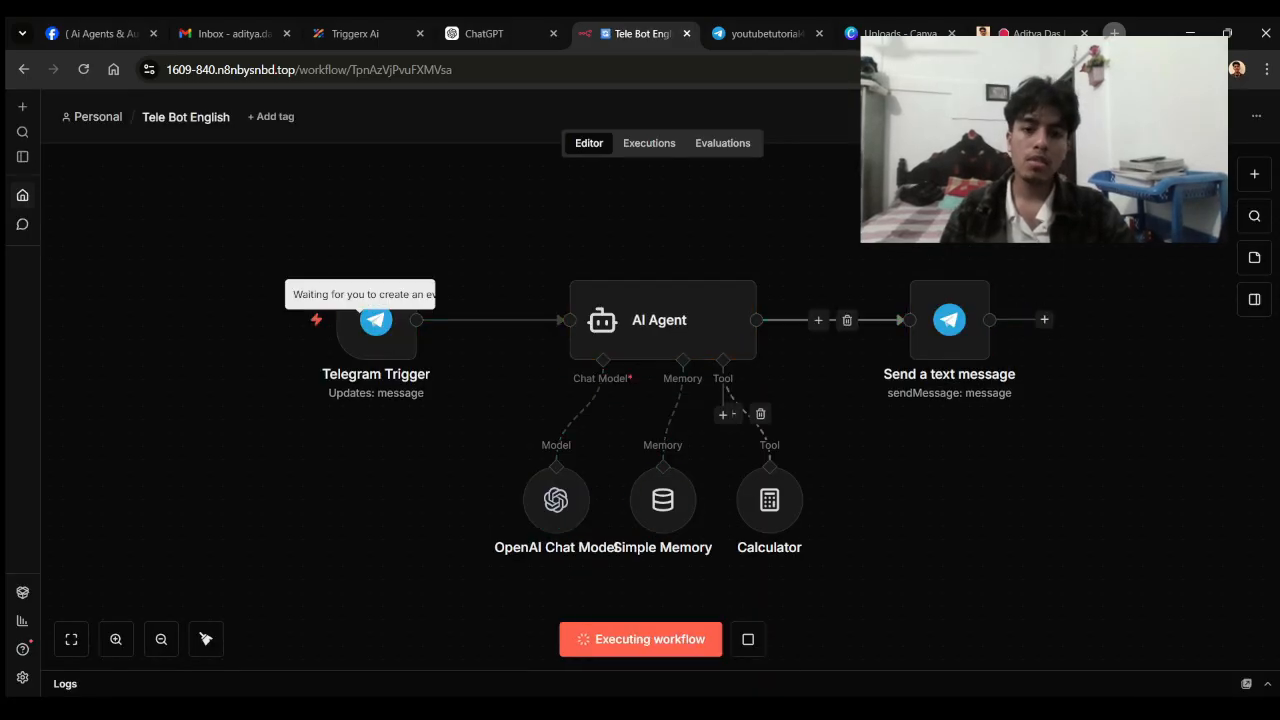
{"action": "key", "text": "ctrl+Tab"}
{"action": "type", "text": "Hey"}
{"action": "key", "text": "Return"}
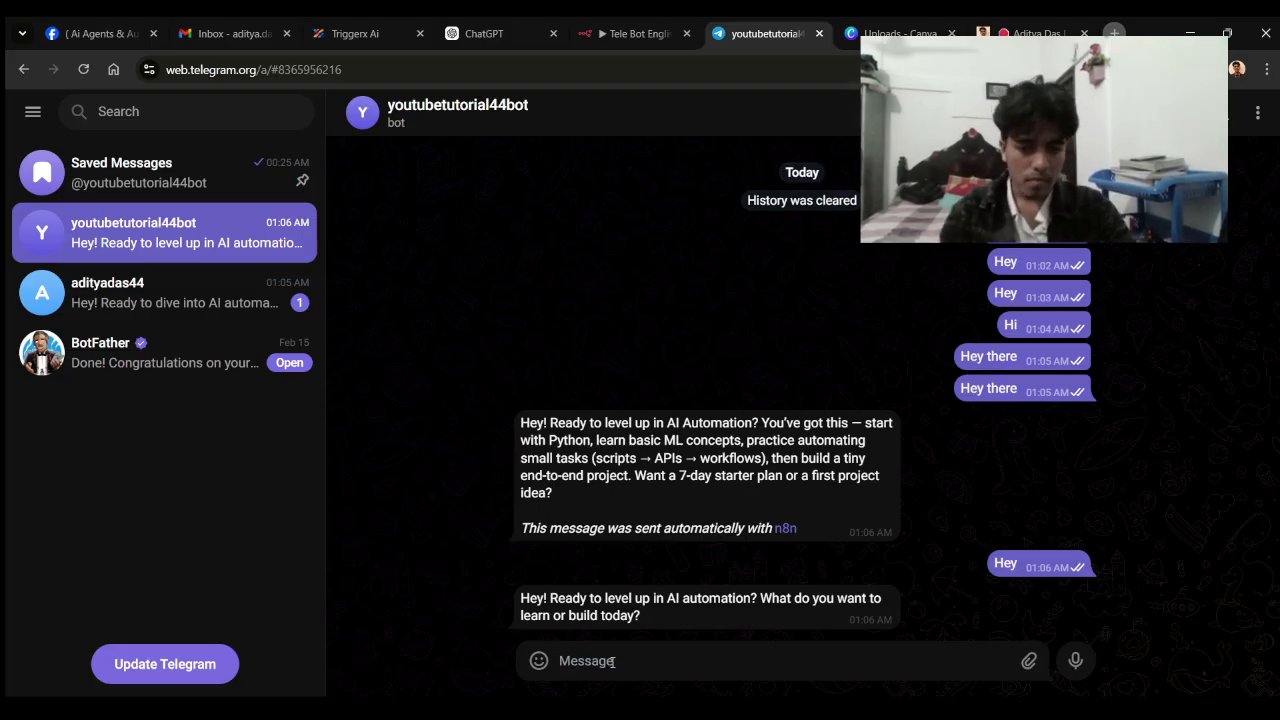
{"action": "left_click", "coordinate": [612, 24]}
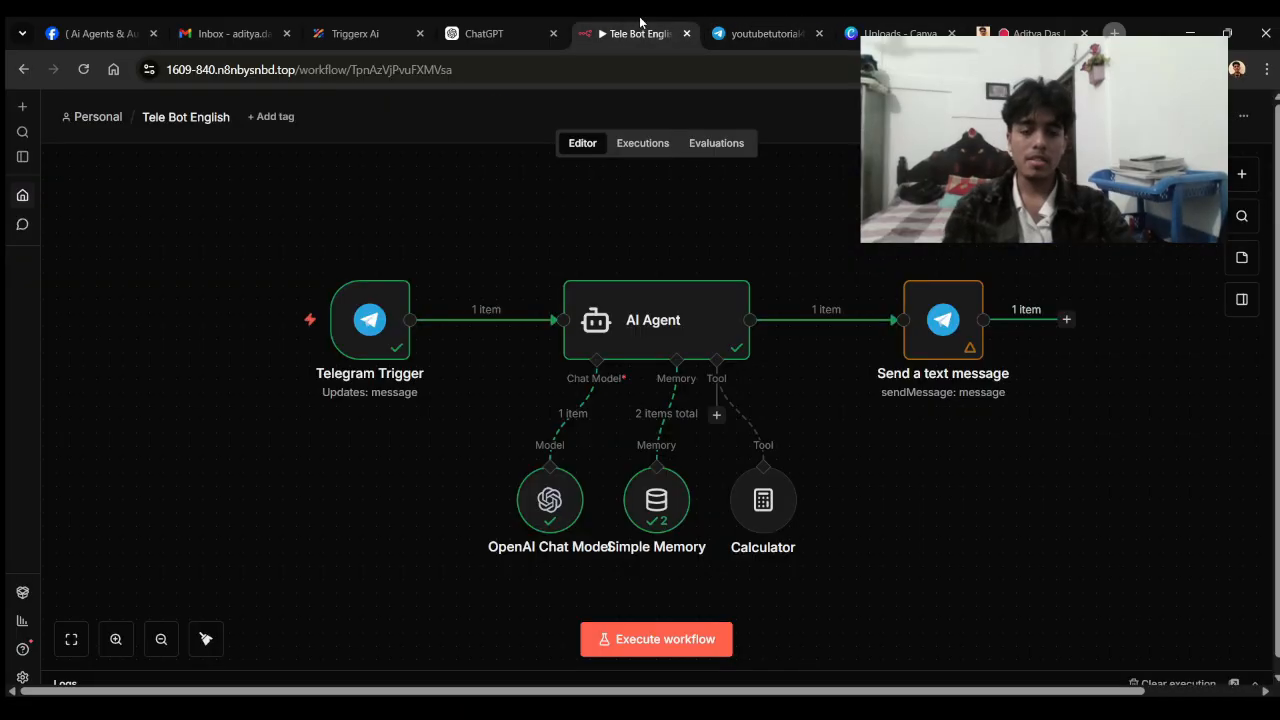
{"action": "left_click", "coordinate": [762, 22]}
{"action": "left_click", "coordinate": [640, 33]}
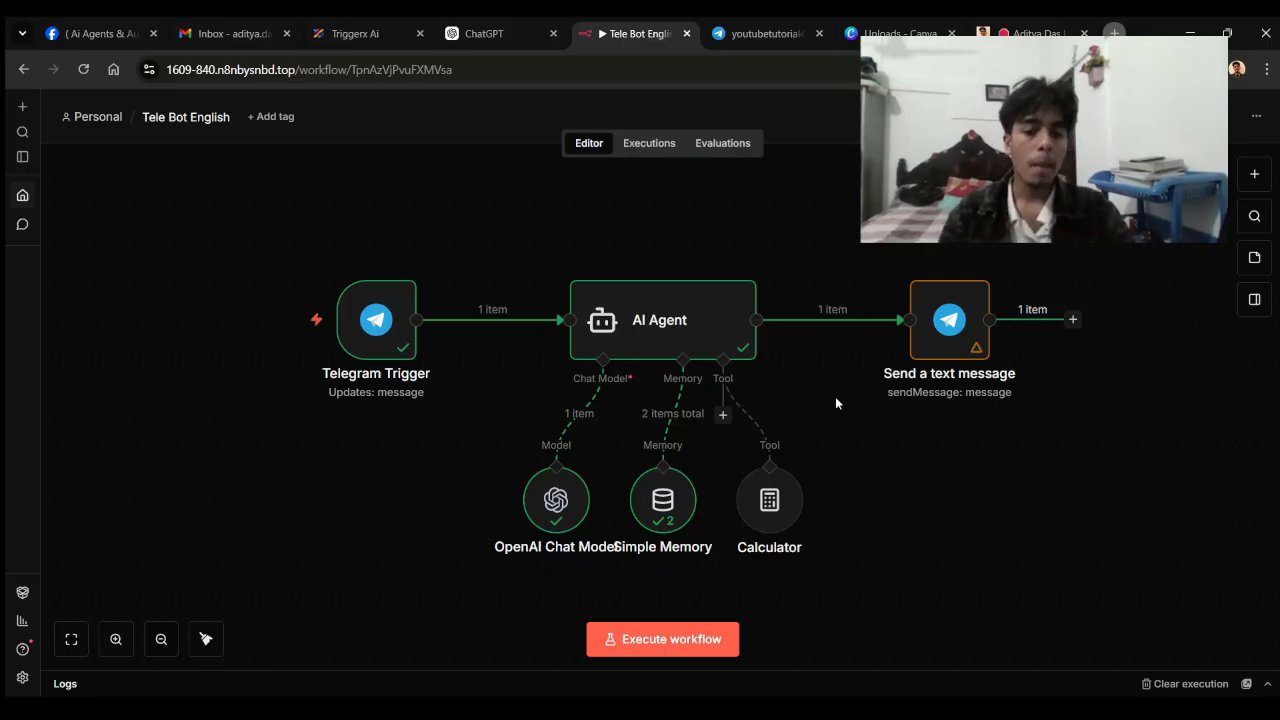
Publish the workflow with the version name telebot.
{"action": "left_click", "coordinate": [1150, 117]}
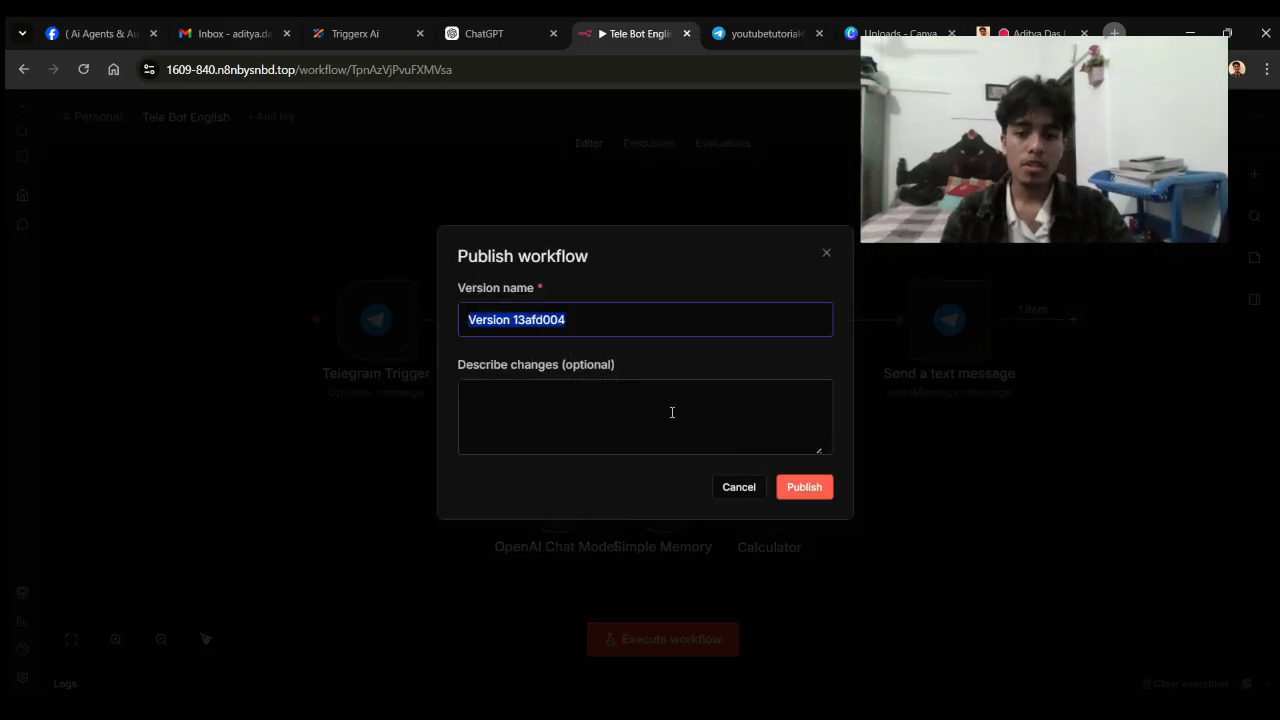
{"action": "key", "text": "BackSpace"}
{"action": "type", "text": "telebot"}
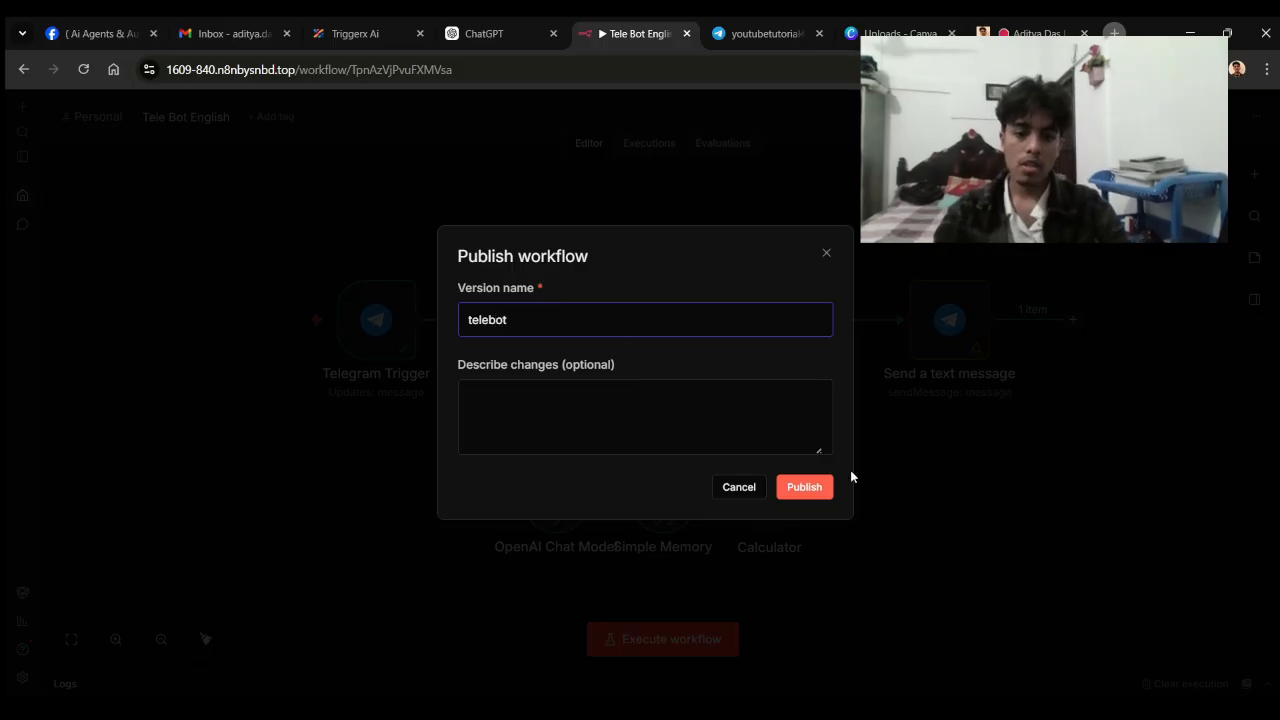
{"action": "left_click", "coordinate": [792, 488]}
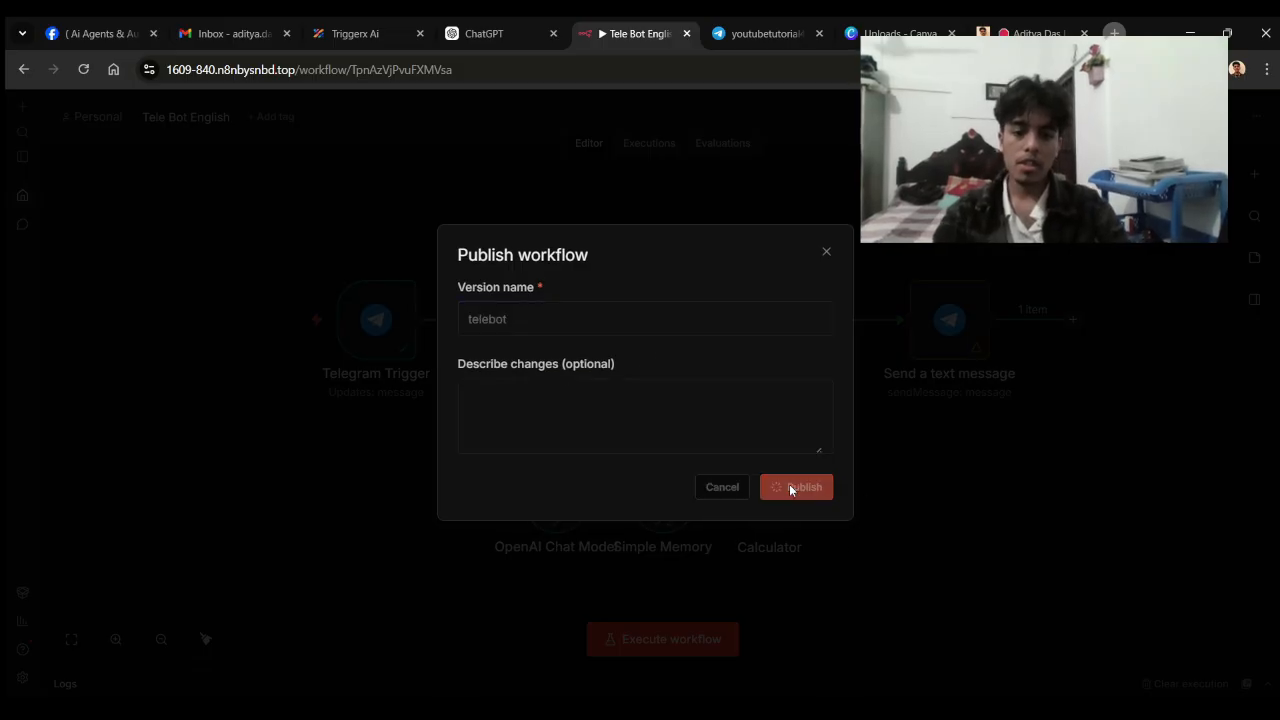
{"action": "left_click", "coordinate": [796, 443]}
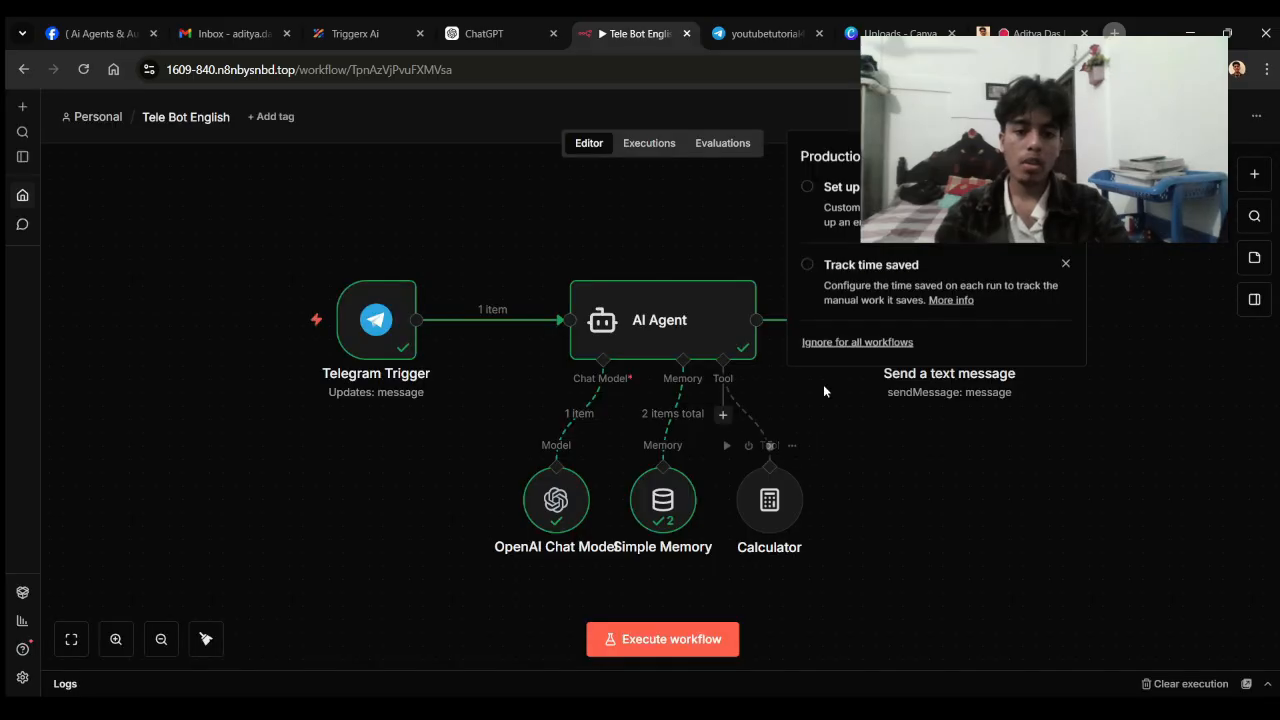
Open the first suggested production setup item and save the workflow settings.
{"action": "left_click", "coordinate": [809, 191]}
{"action": "left_click", "coordinate": [1005, 581]}
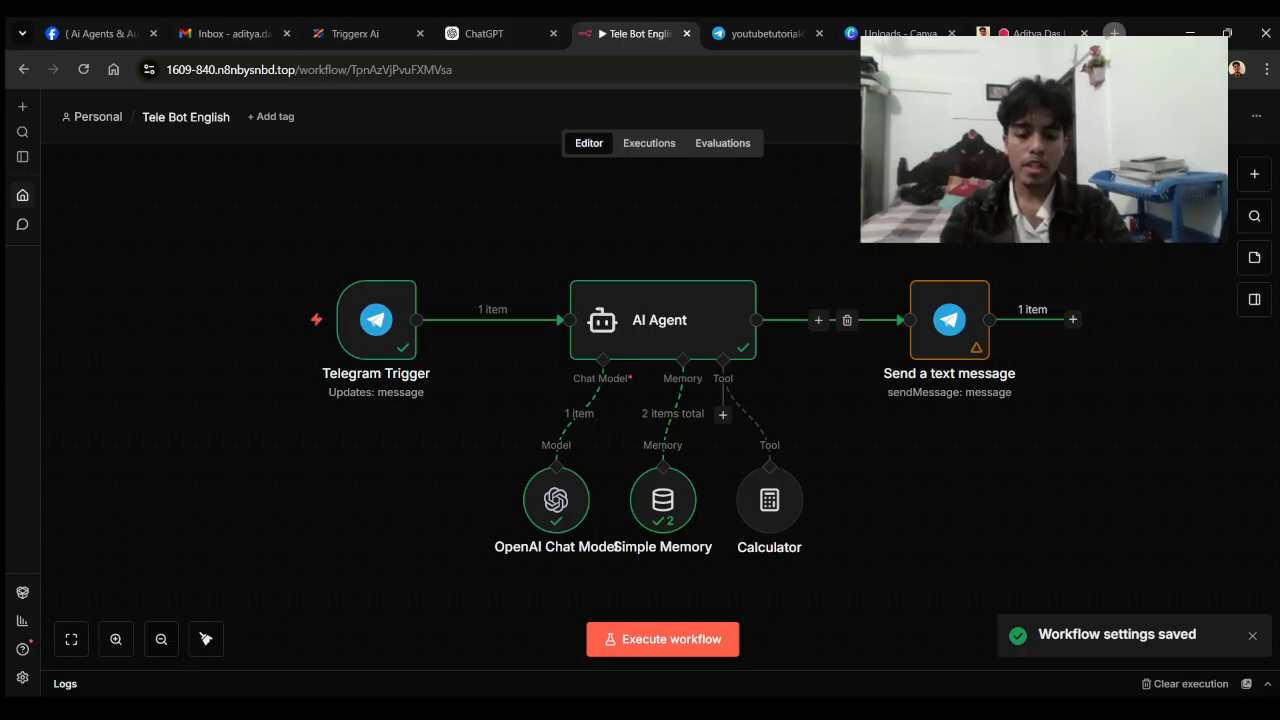
{"action": "left_click", "coordinate": [1252, 636]}
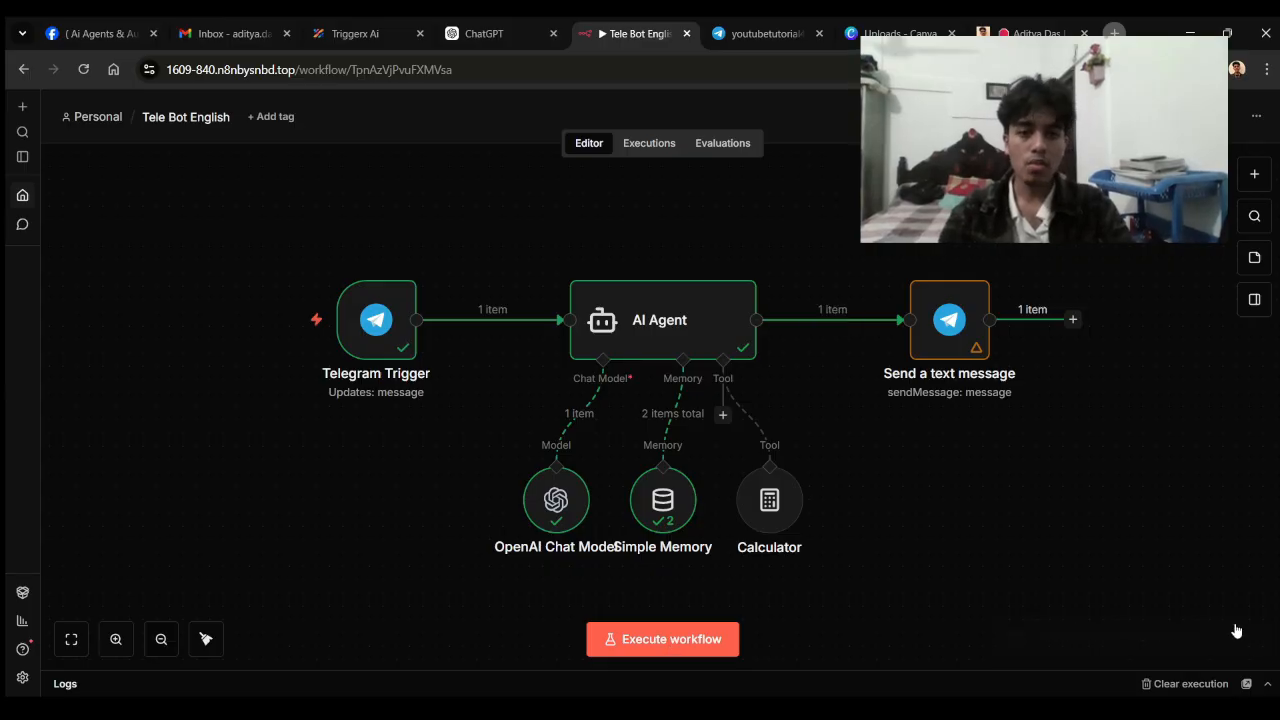
Test the published workflow by sending "Hey" to youtubetutorial44bot in Telegram.
{"action": "left_click", "coordinate": [773, 26]}
{"action": "left_click", "coordinate": [612, 660]}
{"action": "type", "text": "Hey"}
{"action": "key", "text": "Return"}
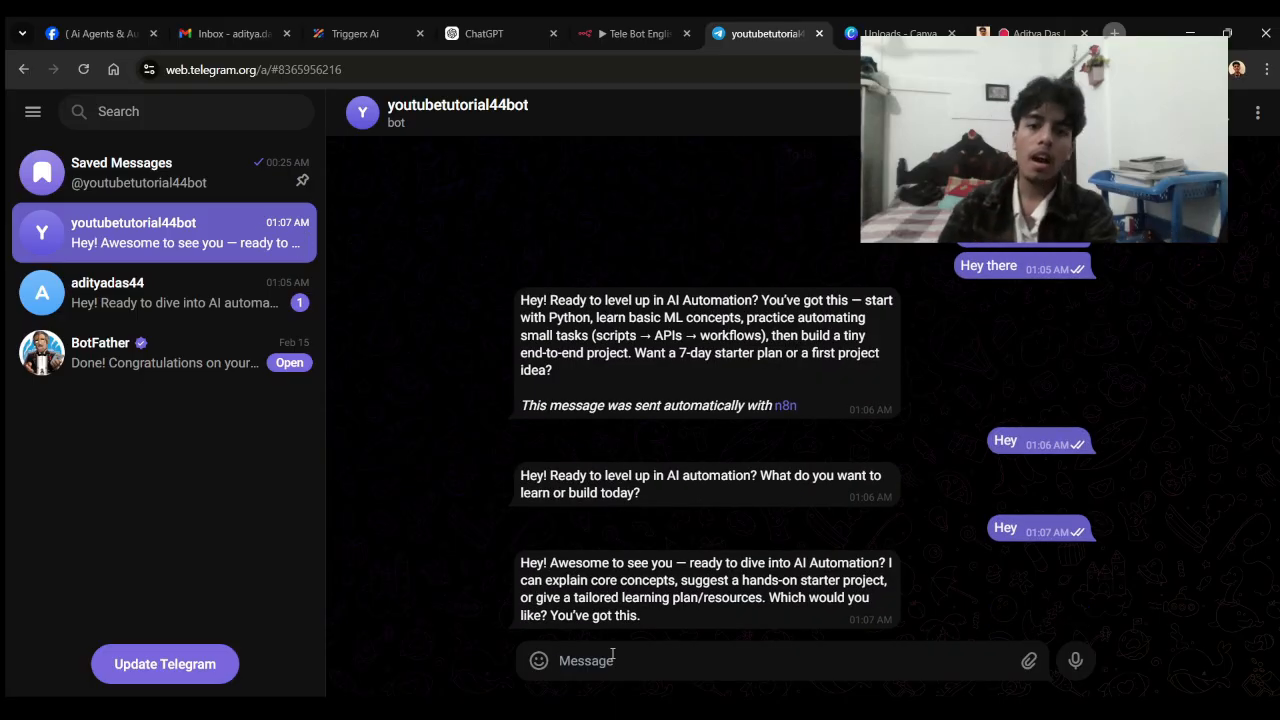
Check the workflow's executions and the workflows overview in n8n, and switch to the Gmail inbox.
{"action": "left_click", "coordinate": [638, 33]}
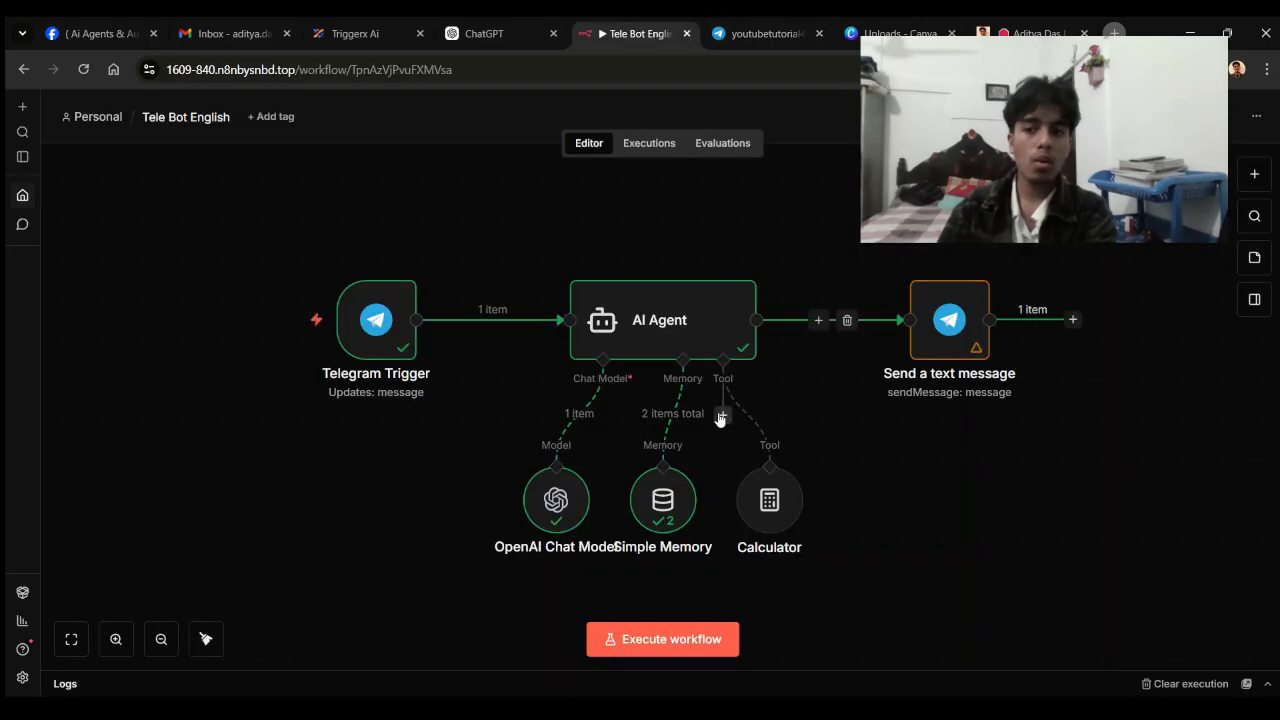
{"action": "left_click", "coordinate": [1256, 116]}
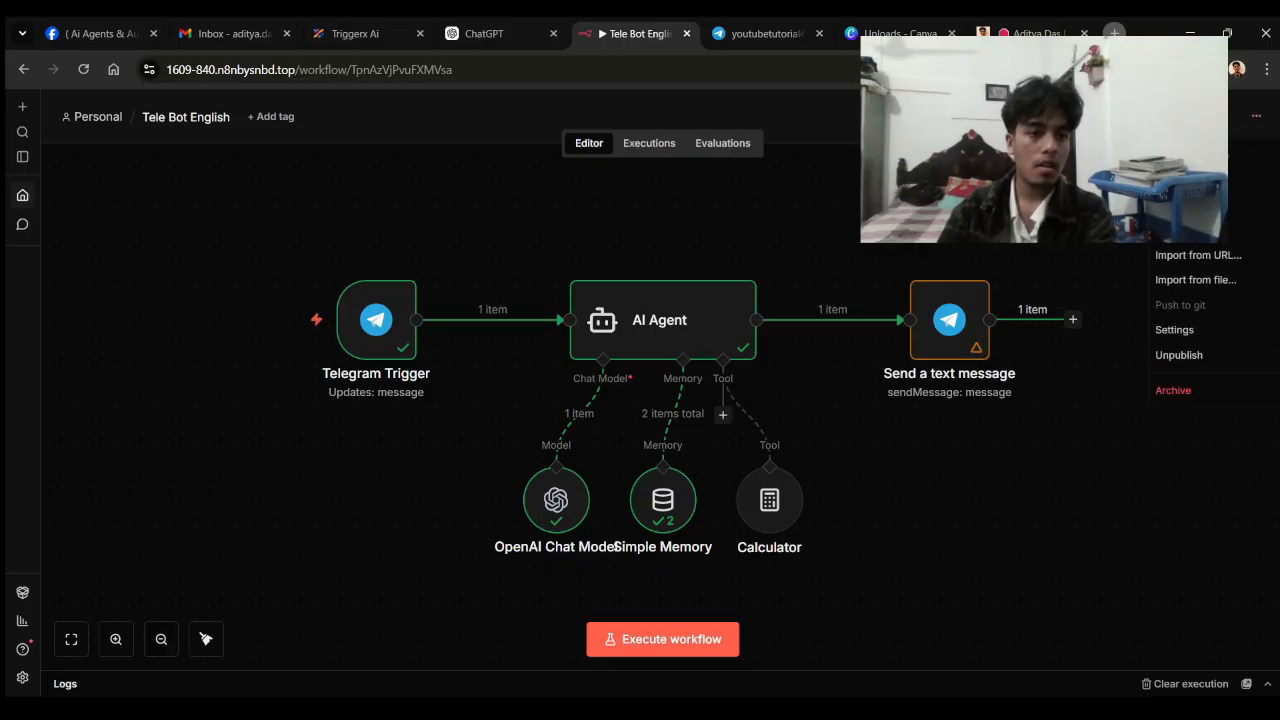
{"action": "left_click", "coordinate": [647, 144]}
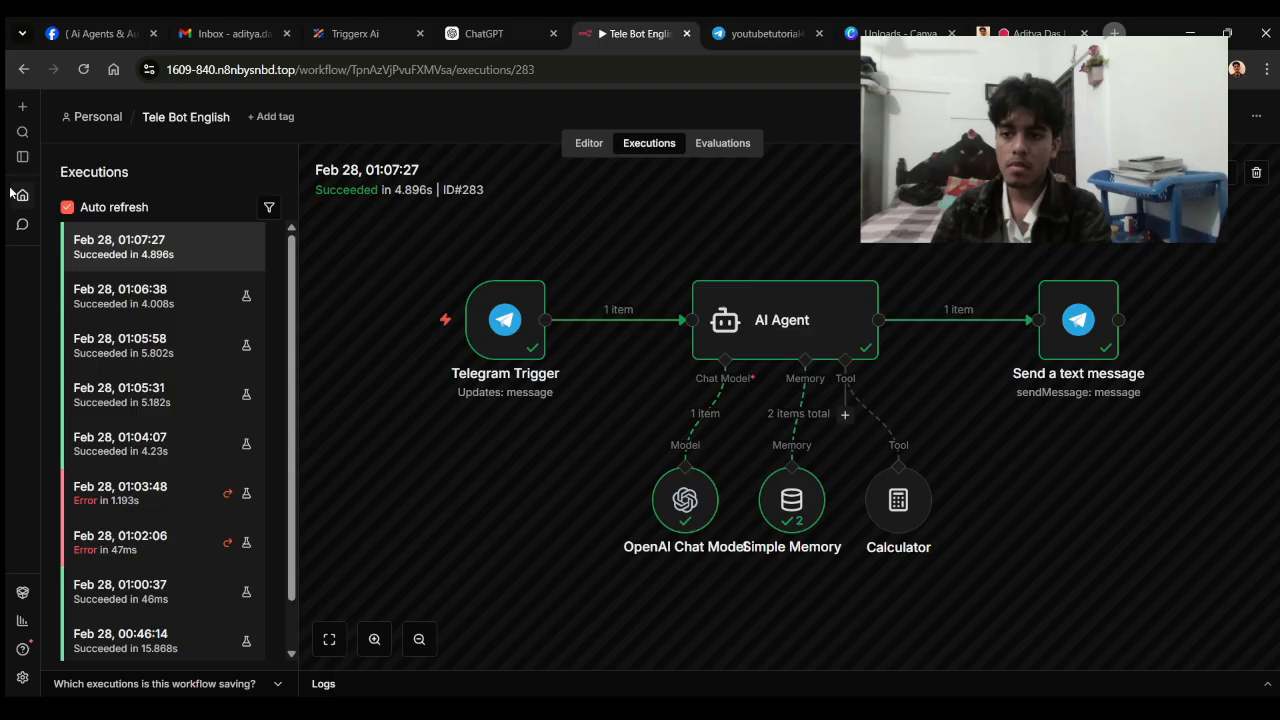
{"action": "left_click", "coordinate": [22, 197]}
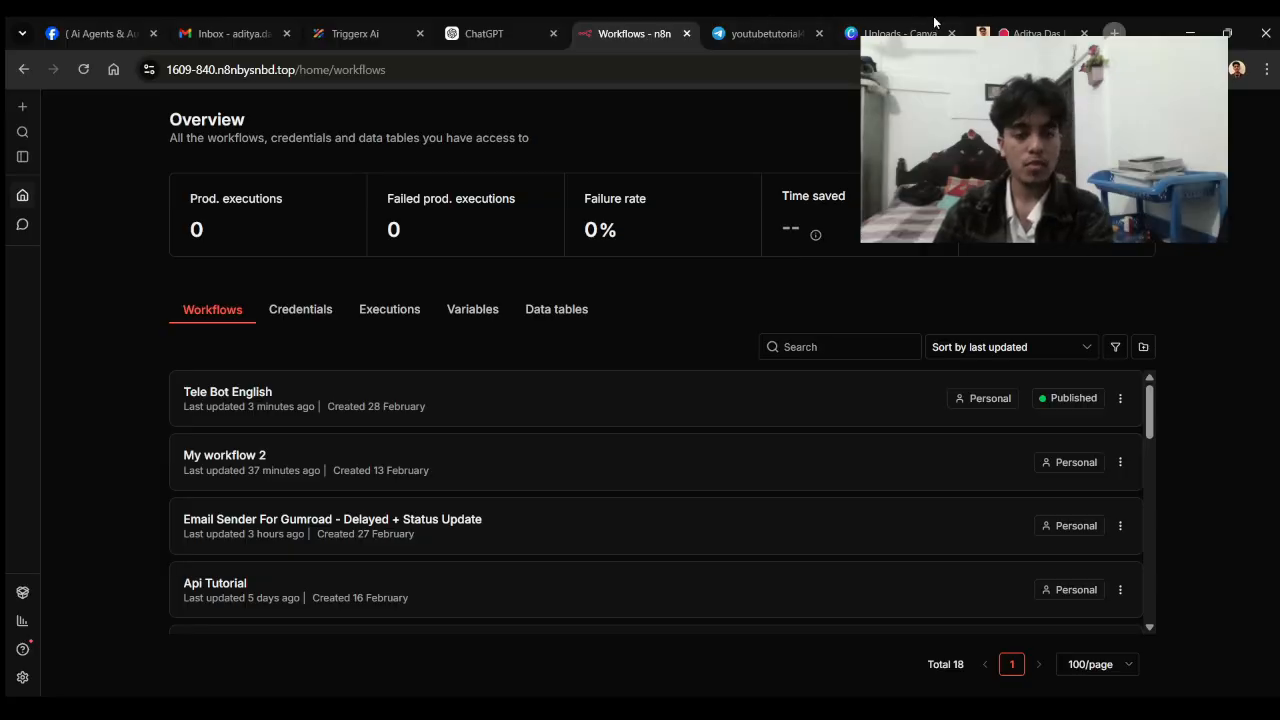
{"action": "left_click", "coordinate": [236, 22]}
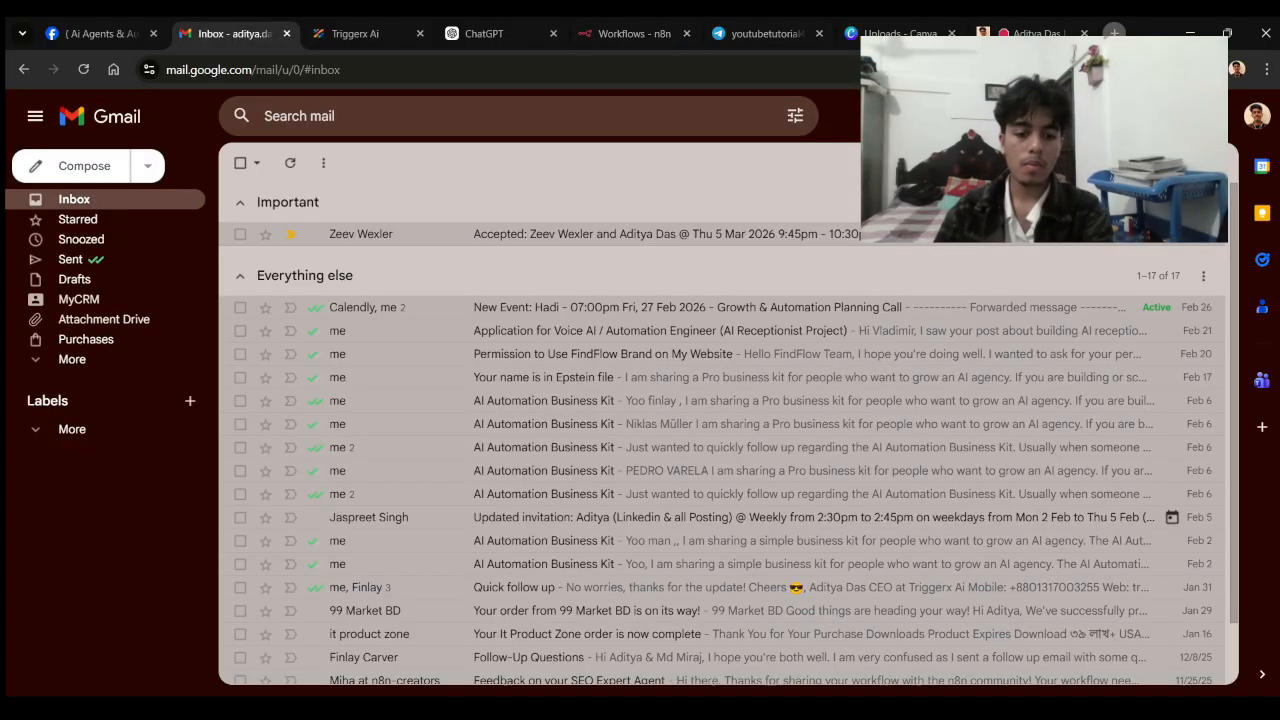
{"action": "key", "text": "alt+Tab"}
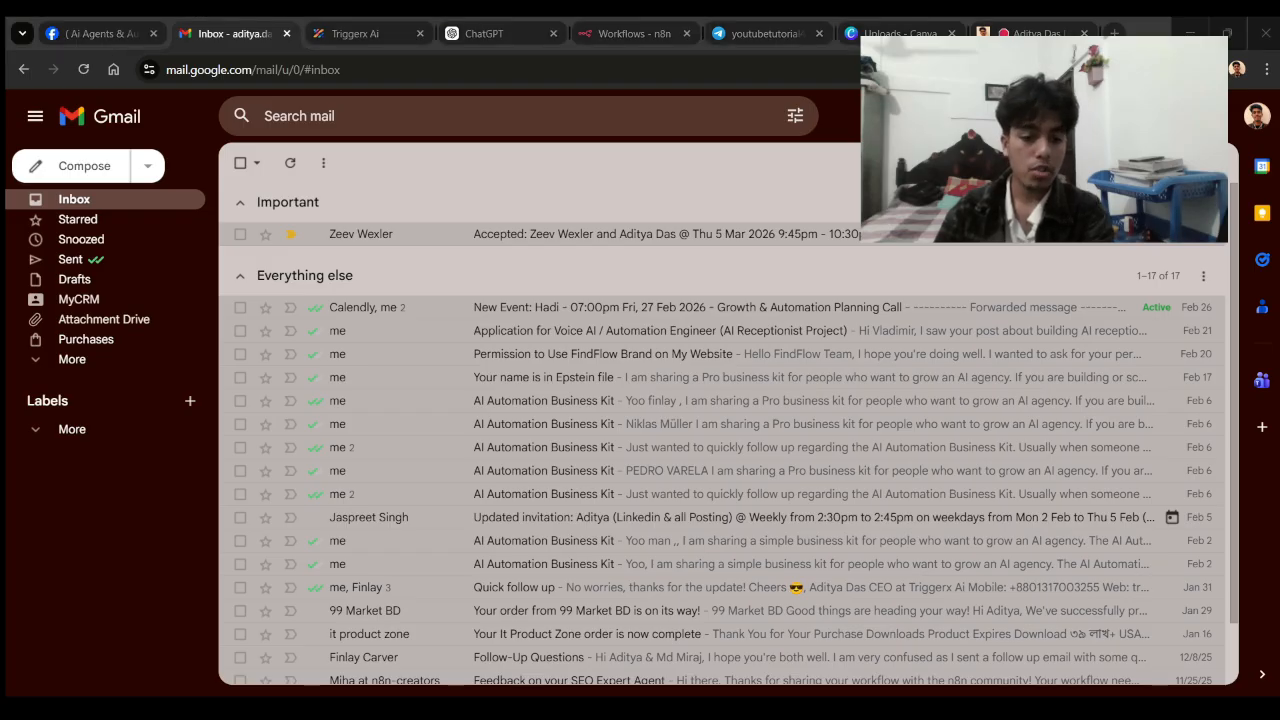
{"action": "key", "text": "alt+Tab"}
{"action": "key", "text": "alt+Tab"}
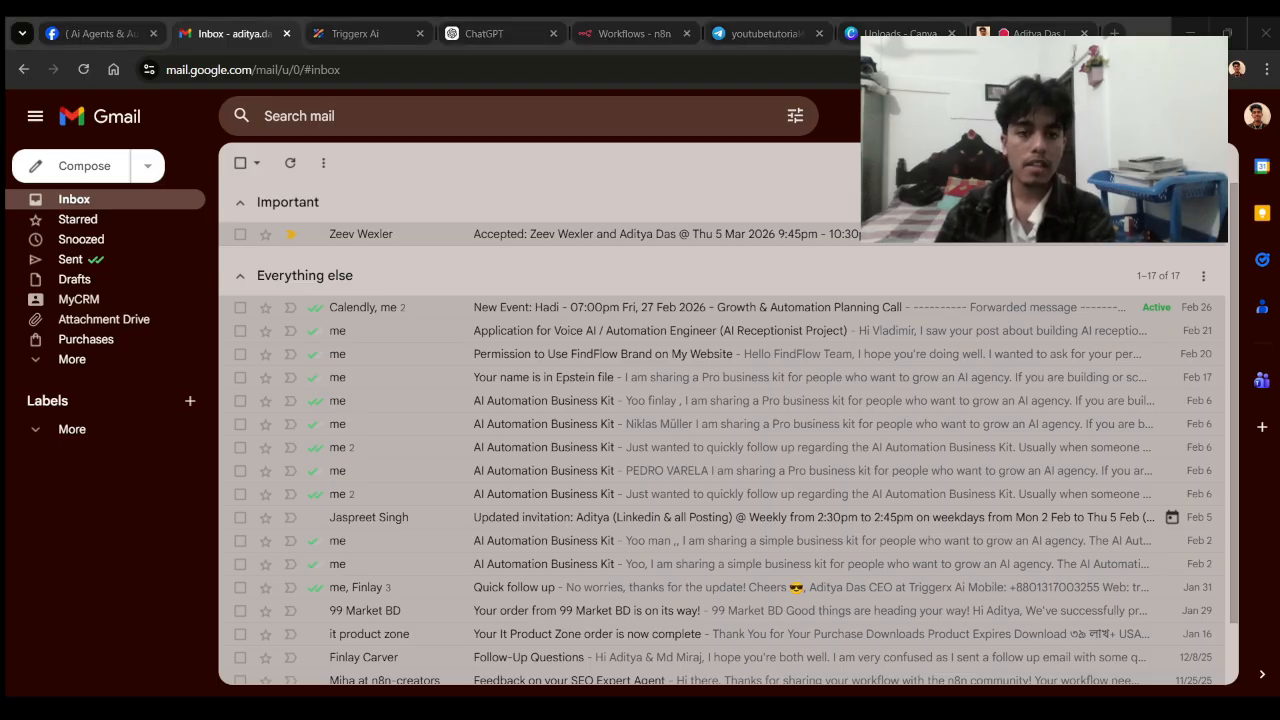
{"action": "left_click_drag", "start_coordinate": [1044, 140], "coordinate": [1021, 192]}
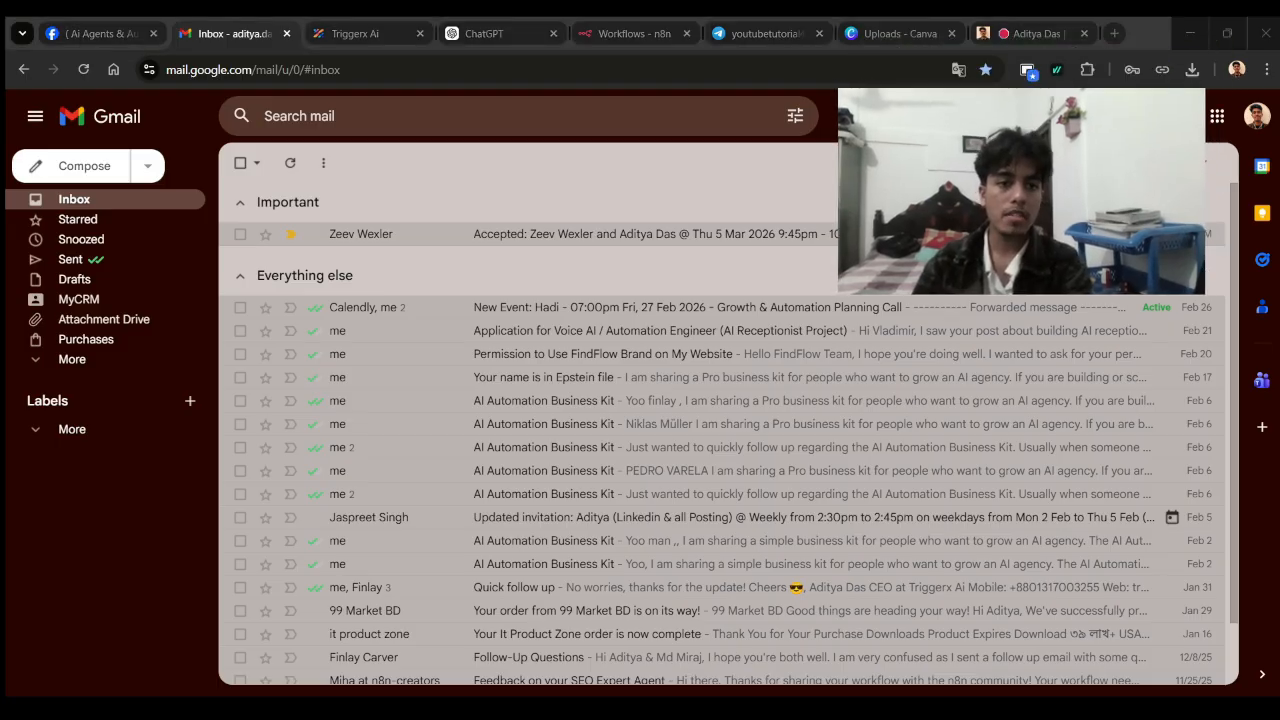
{"action": "left_click", "coordinate": [1190, 33]}
Switch to the Gumroad store page and look through the n8n workflow products in the Agentic System Playground section.
{"action": "left_click", "coordinate": [1030, 33]}
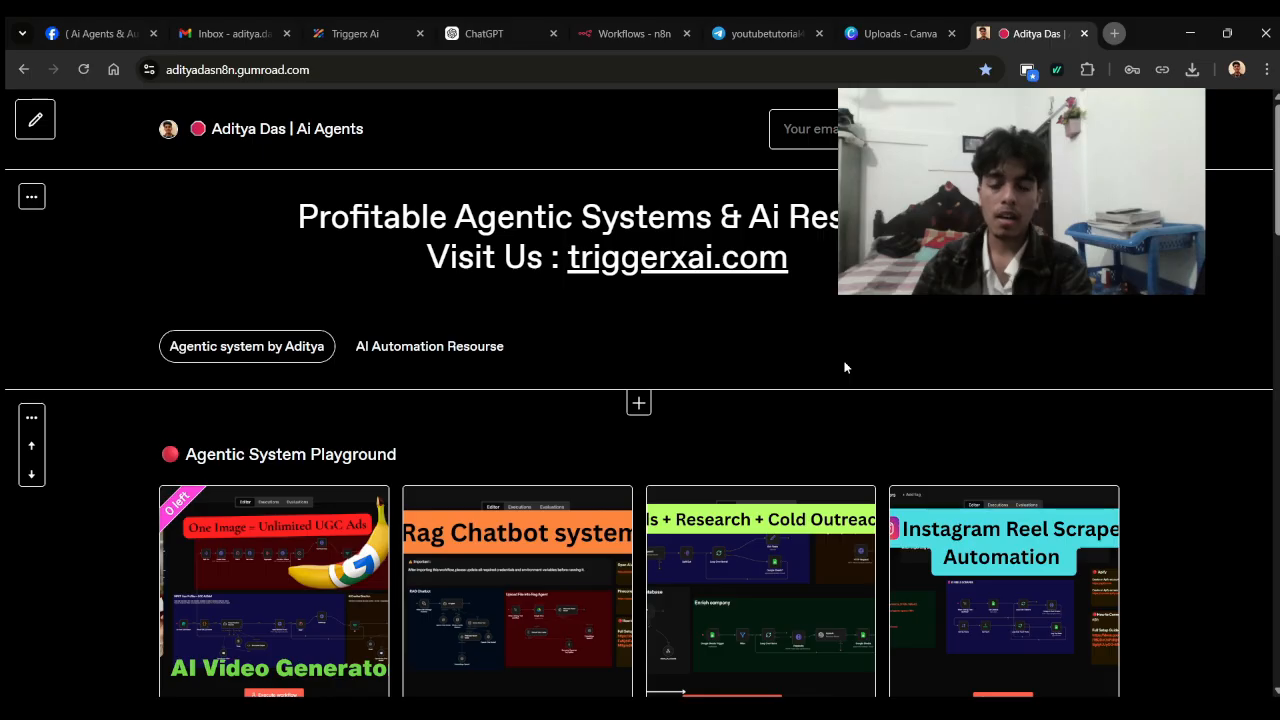
{"action": "scroll", "coordinate": [844, 367], "scroll_direction": "down", "scroll_amount": 3}
{"action": "scroll", "coordinate": [790, 370], "scroll_direction": "down", "scroll_amount": 1}
{"action": "scroll", "coordinate": [790, 370], "scroll_direction": "down", "scroll_amount": 8}
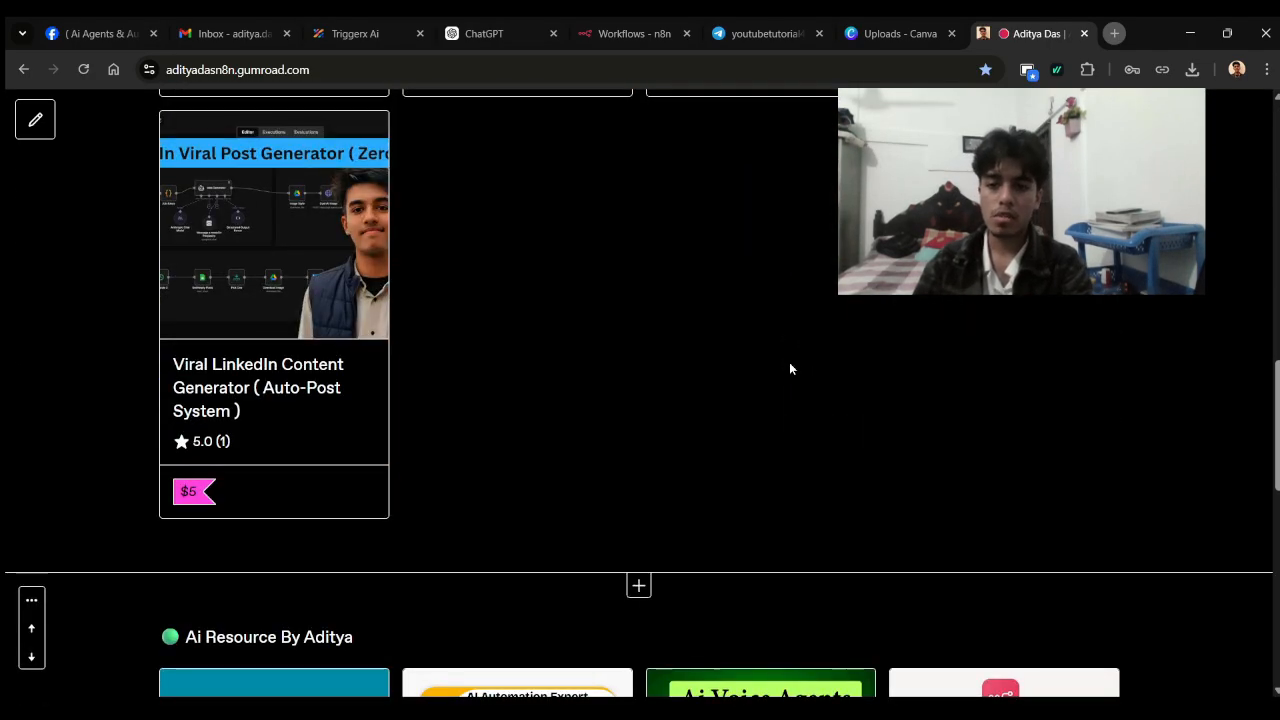
{"action": "scroll", "coordinate": [790, 369], "scroll_direction": "up", "scroll_amount": 2}
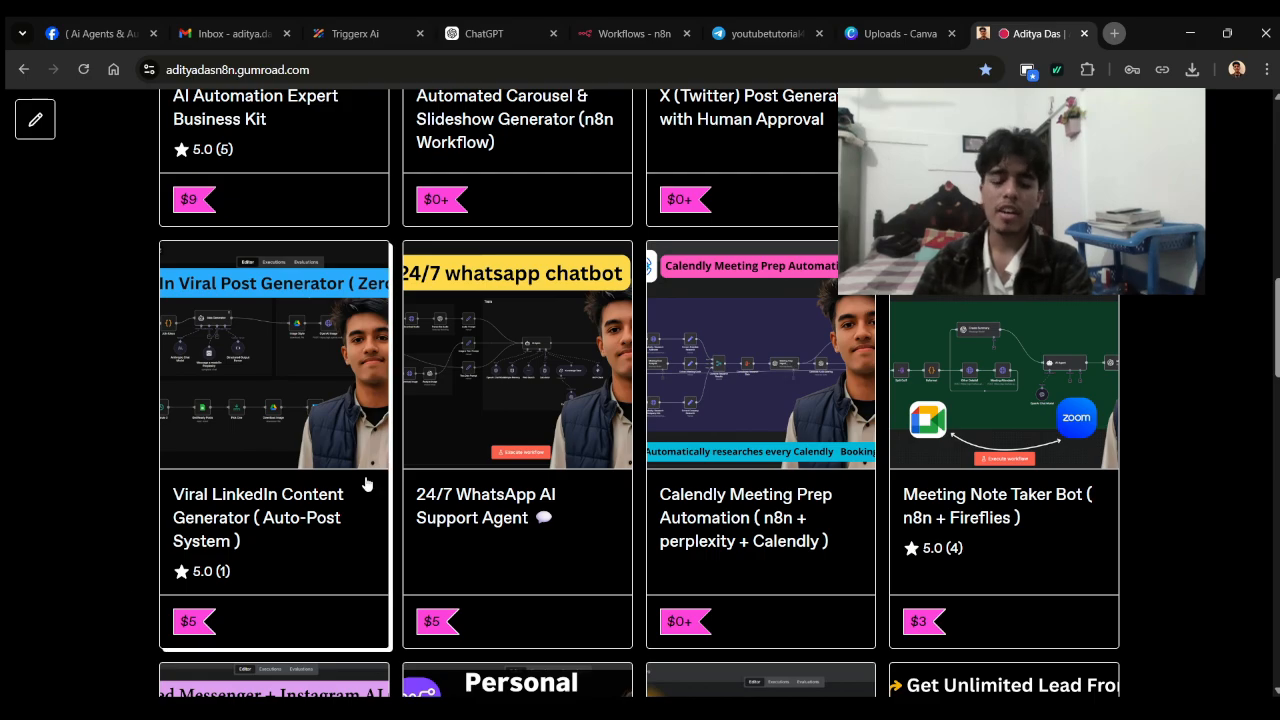
{"action": "scroll", "coordinate": [725, 513], "scroll_direction": "down", "scroll_amount": 4}
{"action": "scroll", "coordinate": [725, 513], "scroll_direction": "down", "scroll_amount": 2}
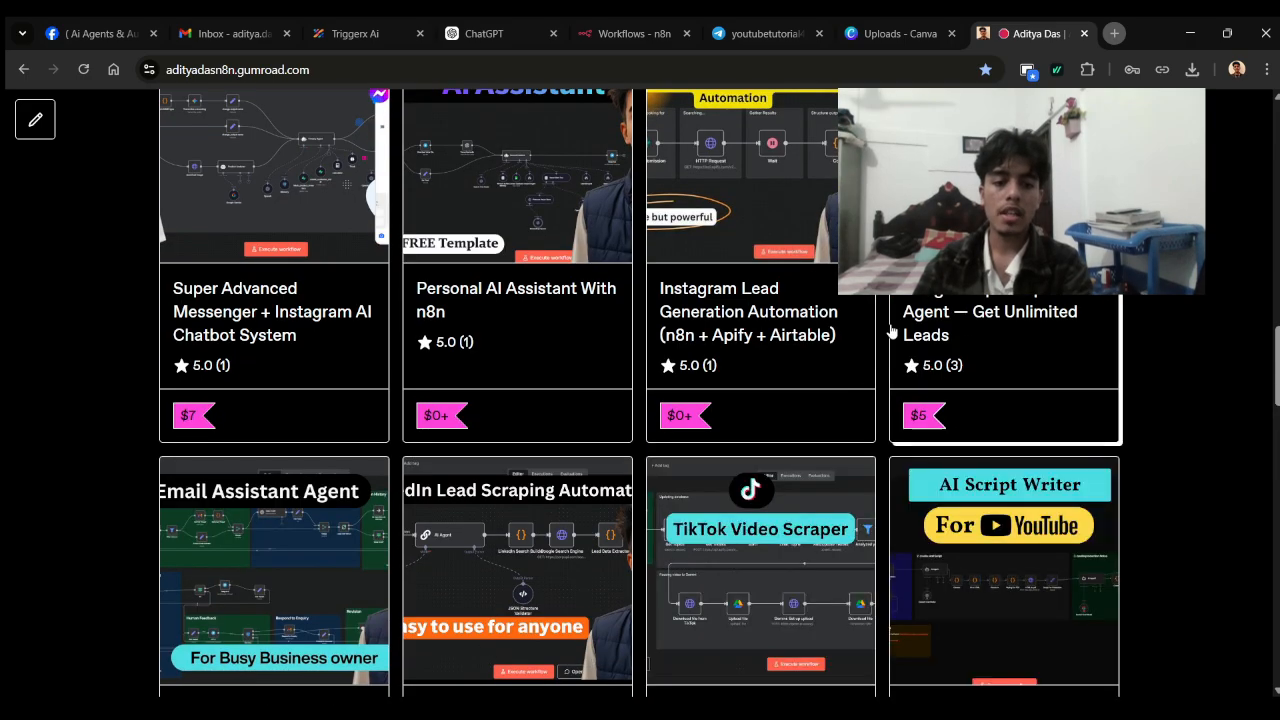
{"action": "scroll", "coordinate": [871, 400], "scroll_direction": "down", "scroll_amount": 4}
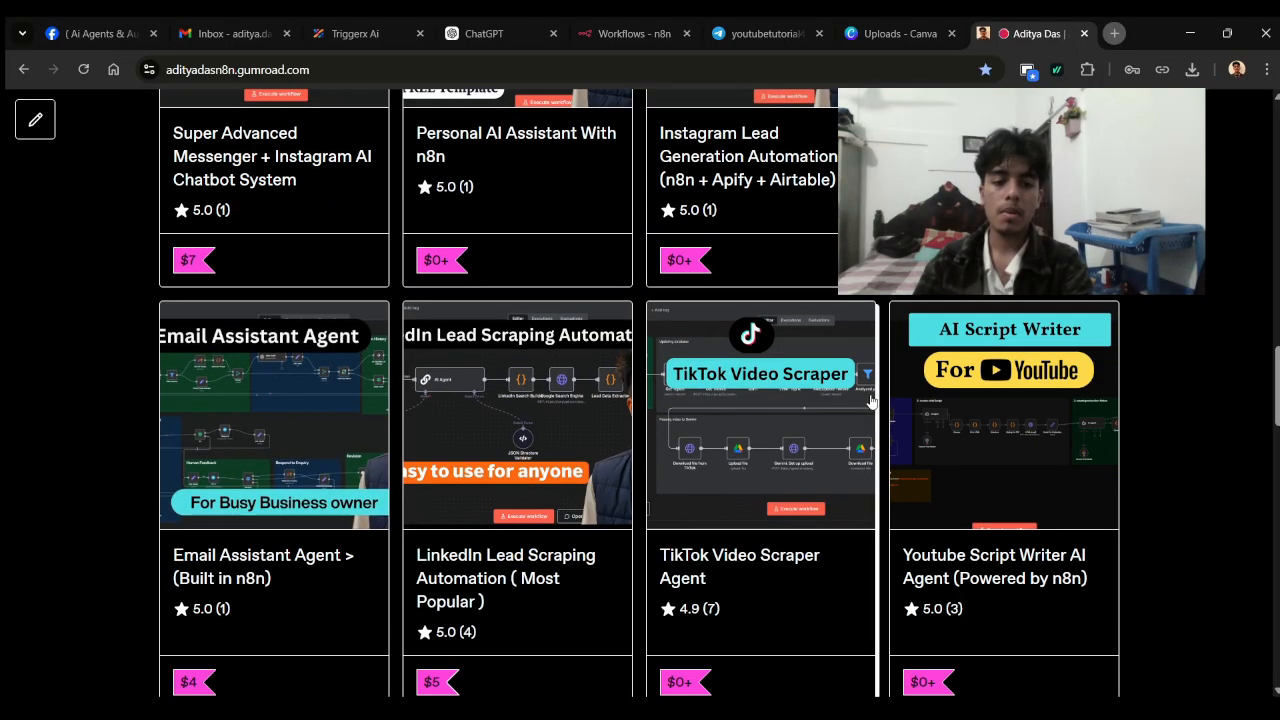
{"action": "scroll", "coordinate": [790, 468], "scroll_direction": "down", "scroll_amount": 3}
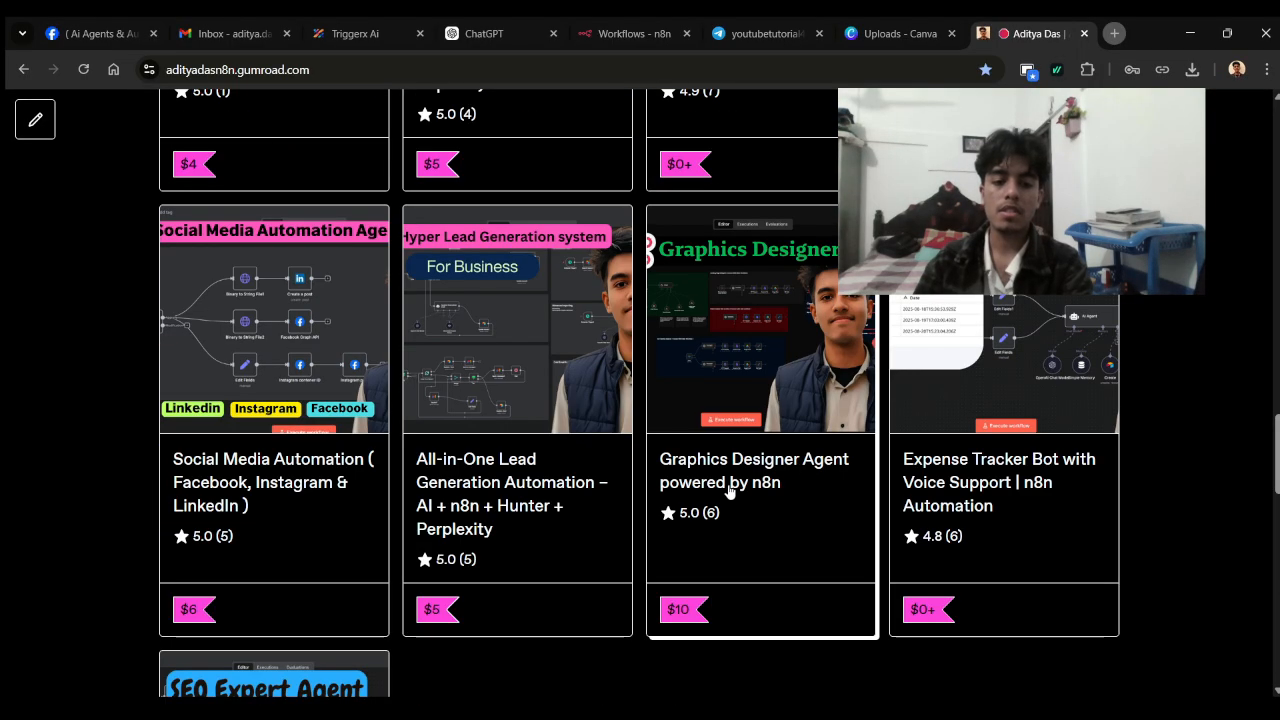
{"action": "scroll", "coordinate": [563, 510], "scroll_direction": "down", "scroll_amount": 4}
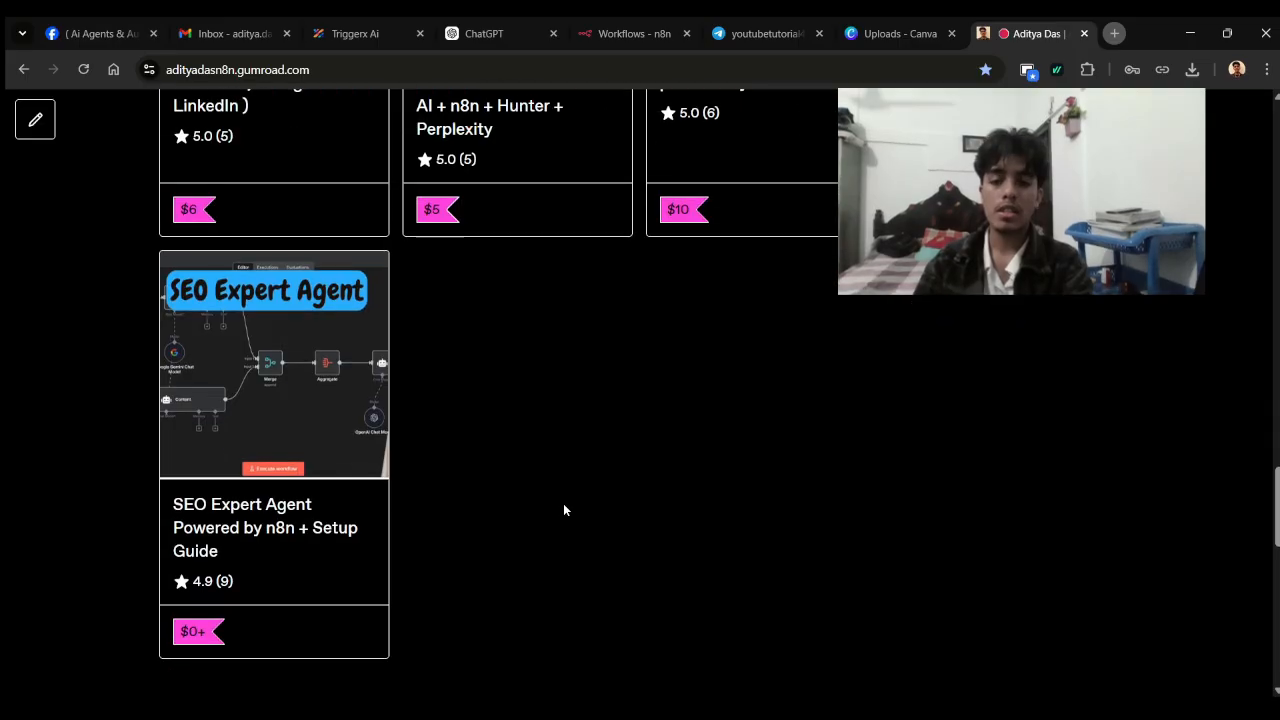
Examine the guides, roadmaps and business kit offered in the store's AI resource section.
{"action": "scroll", "coordinate": [563, 510], "scroll_direction": "up", "scroll_amount": 2}
{"action": "scroll", "coordinate": [563, 510], "scroll_direction": "down", "scroll_amount": 10}
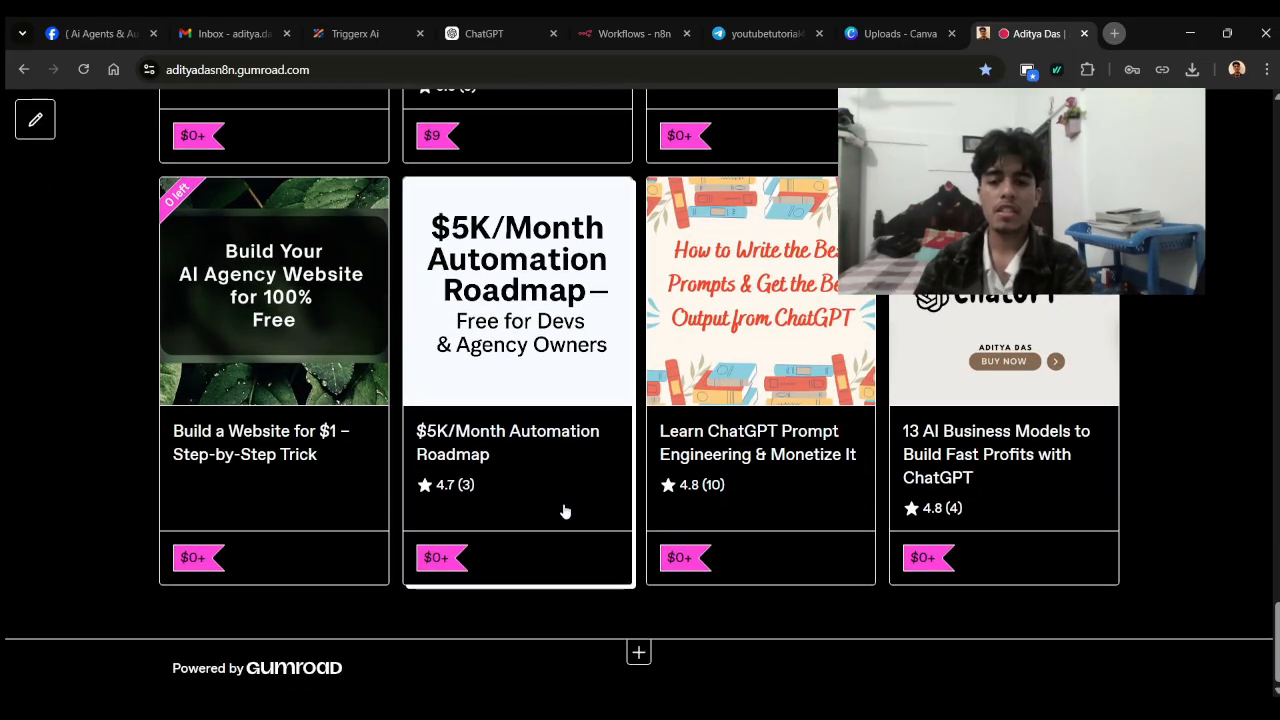
{"action": "scroll", "coordinate": [480, 412], "scroll_direction": "up", "scroll_amount": 4}
{"action": "scroll", "coordinate": [480, 412], "scroll_direction": "up", "scroll_amount": 1}
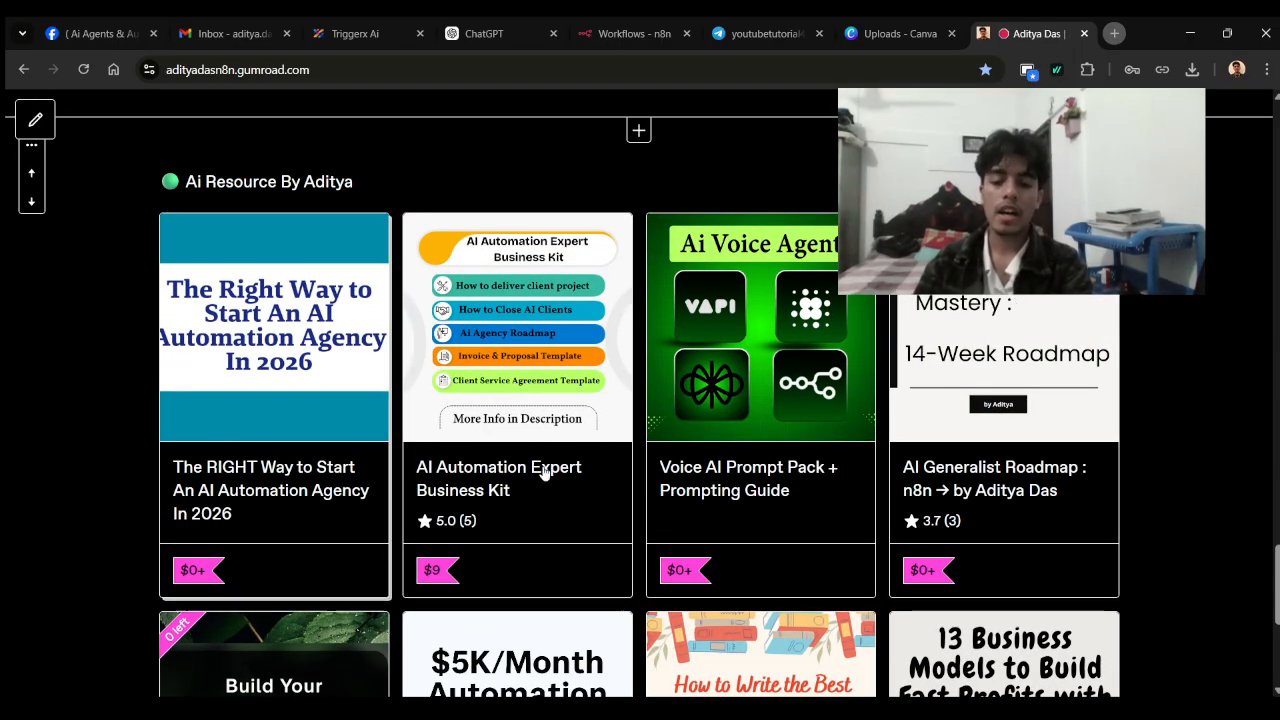
{"action": "scroll", "coordinate": [580, 477], "scroll_direction": "down", "scroll_amount": 4}
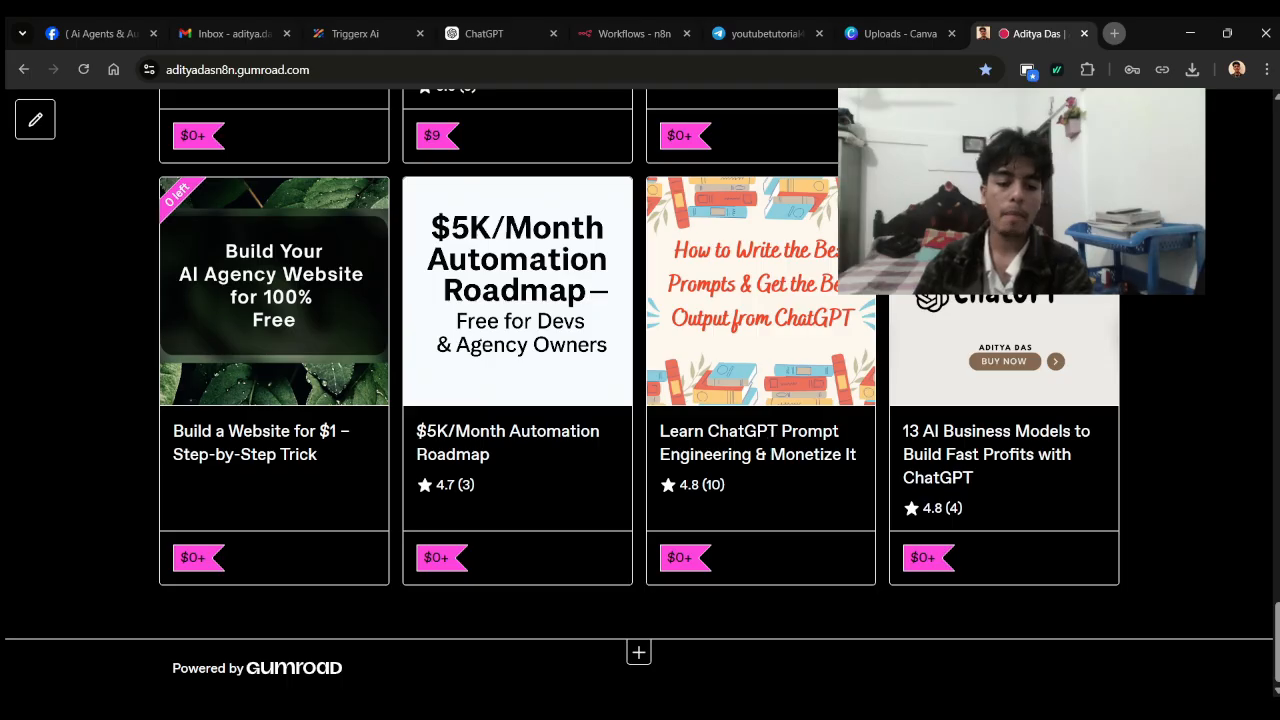